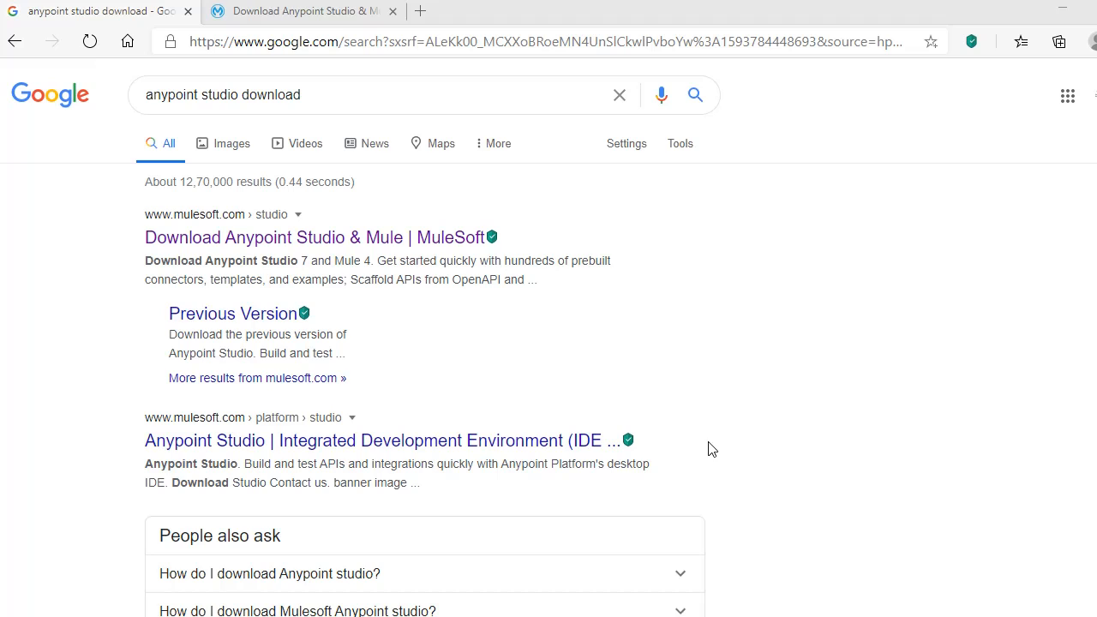
Open MuleSoft's Anypoint Studio download page found in the Google results
{"action": "left_click", "coordinate": [327, 245]}
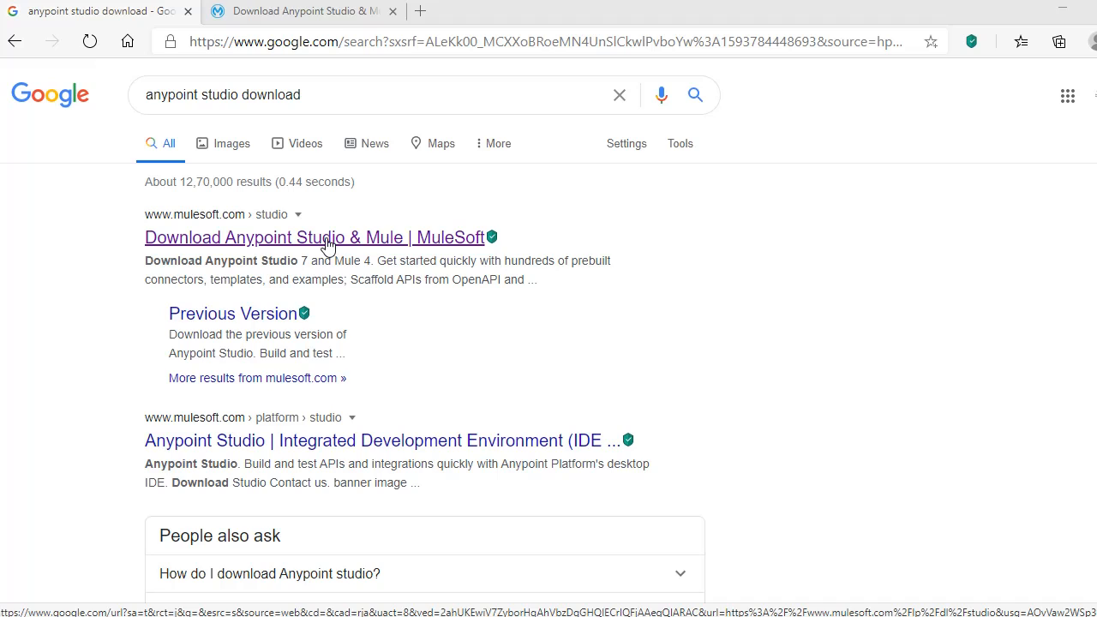
{"action": "left_click", "coordinate": [328, 17]}
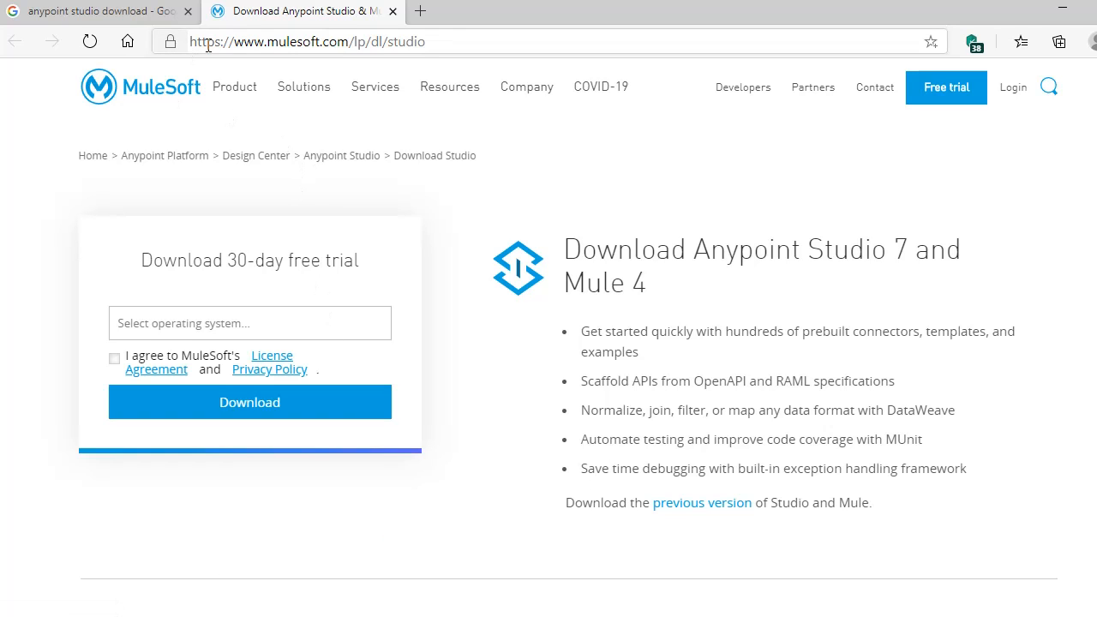
{"action": "mouse_move", "coordinate": [289, 74]}
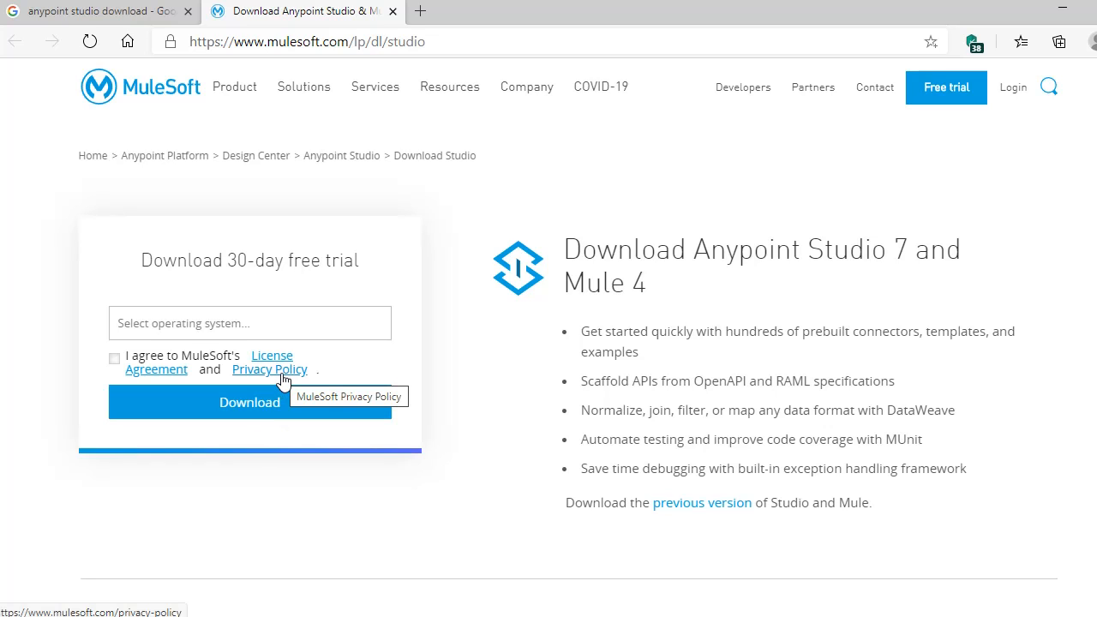
Download the Anypoint Studio 30-day free trial for Windows, agreeing to MuleSoft's License Agreement and Privacy Policy
{"action": "left_click", "coordinate": [358, 332]}
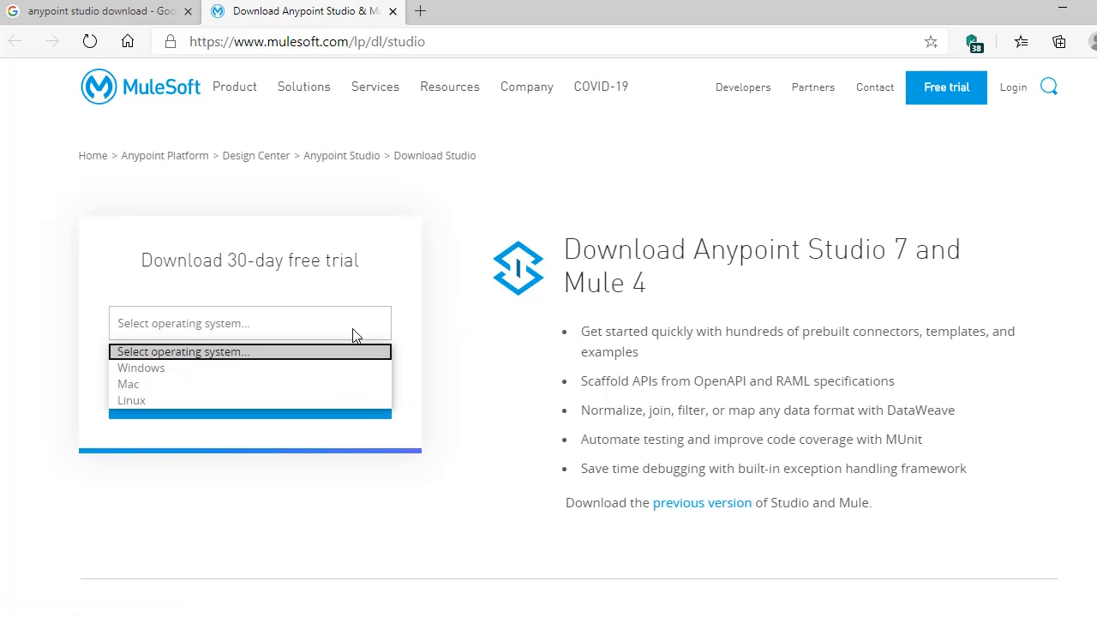
{"action": "left_click", "coordinate": [142, 371]}
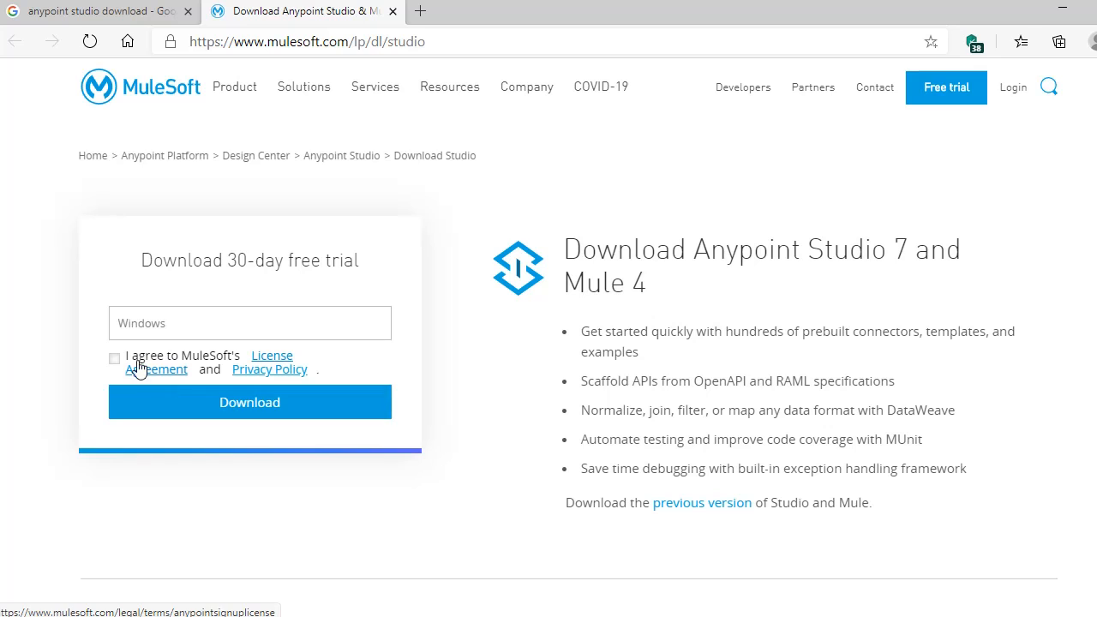
{"action": "left_click", "coordinate": [114, 359]}
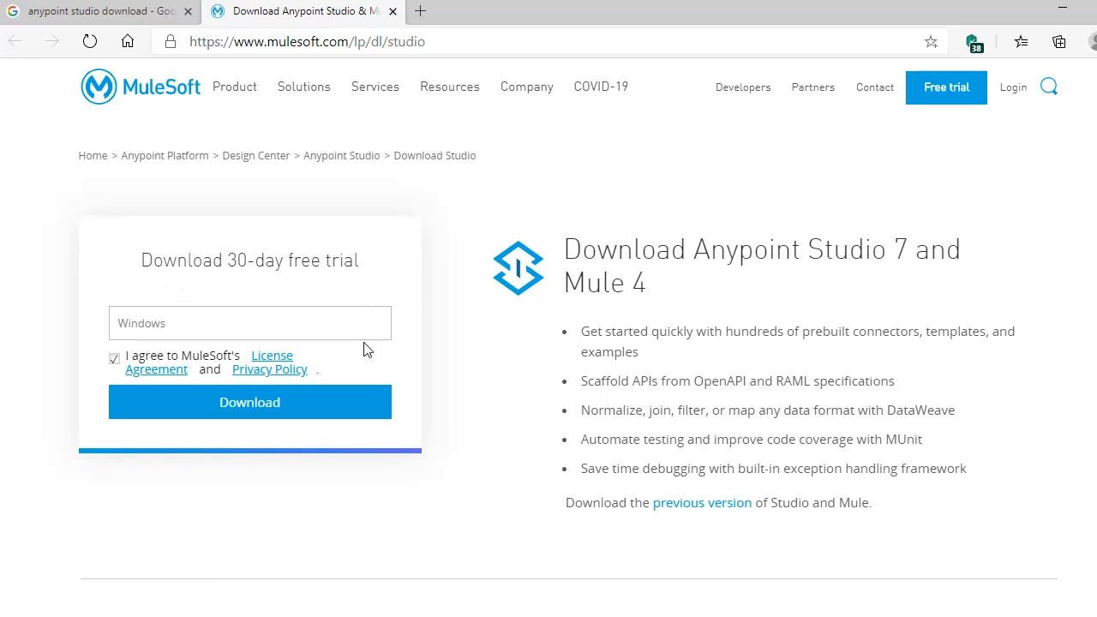
{"action": "scroll", "coordinate": [363, 346], "scroll_direction": "down", "scroll_amount": 1}
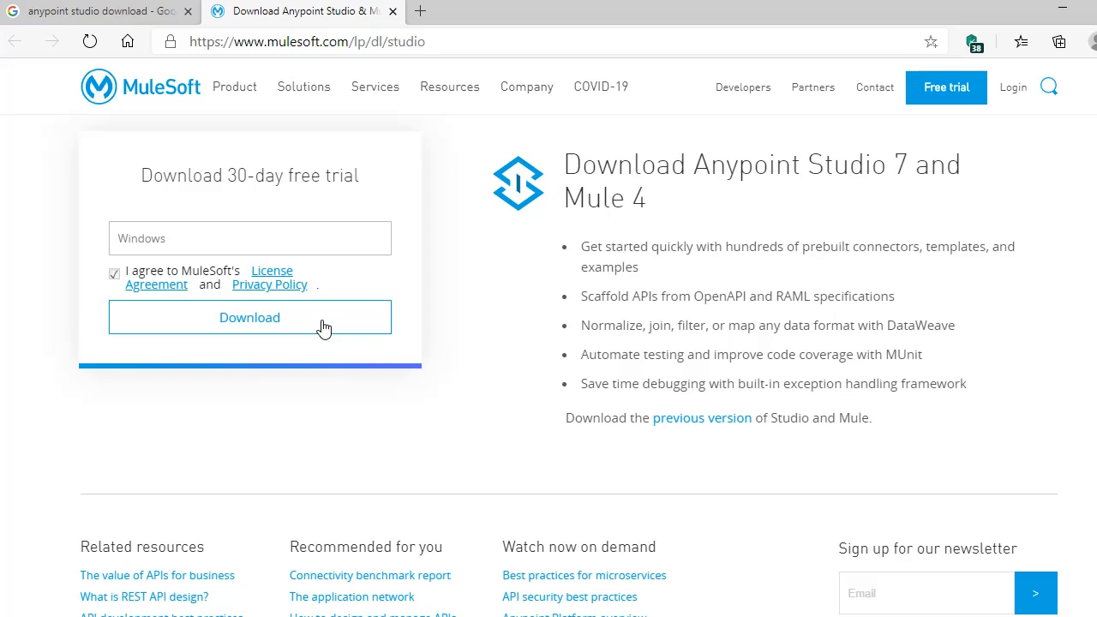
{"action": "left_click", "coordinate": [333, 329]}
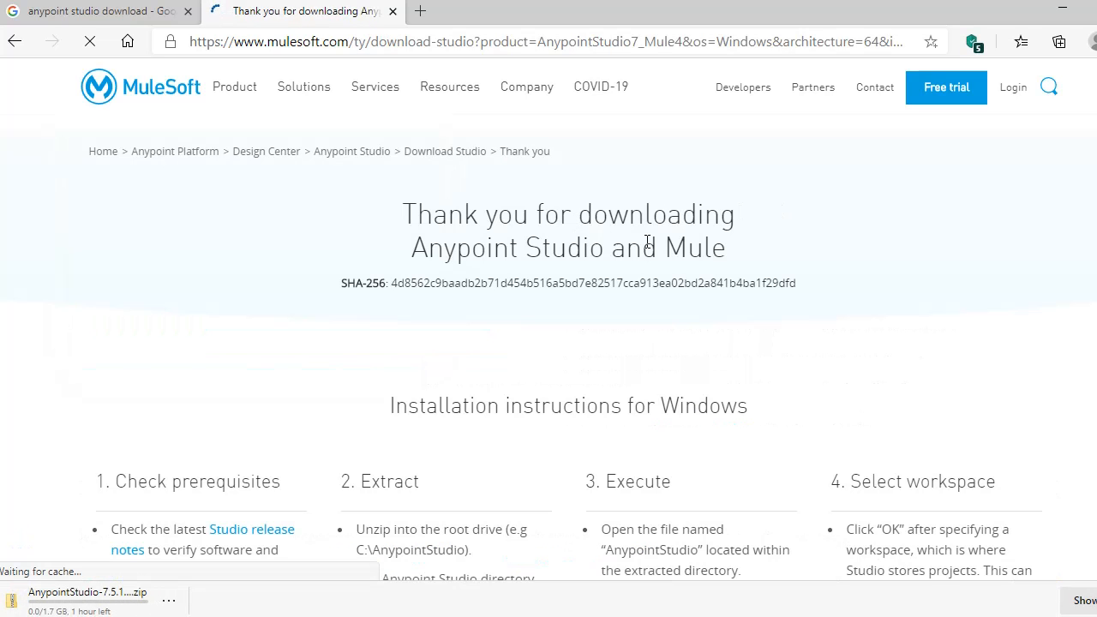
Look over the Windows installation instructions and pause the running AnypointStudio zip download
{"action": "scroll", "coordinate": [399, 484], "scroll_direction": "down", "scroll_amount": 3}
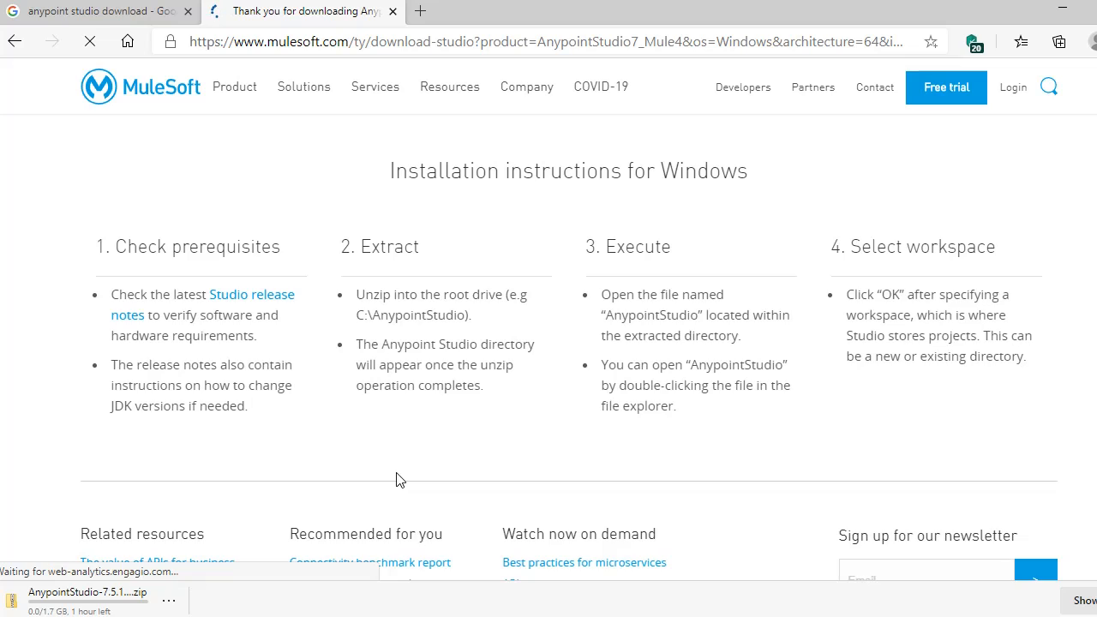
{"action": "scroll", "coordinate": [399, 480], "scroll_direction": "up", "scroll_amount": 1}
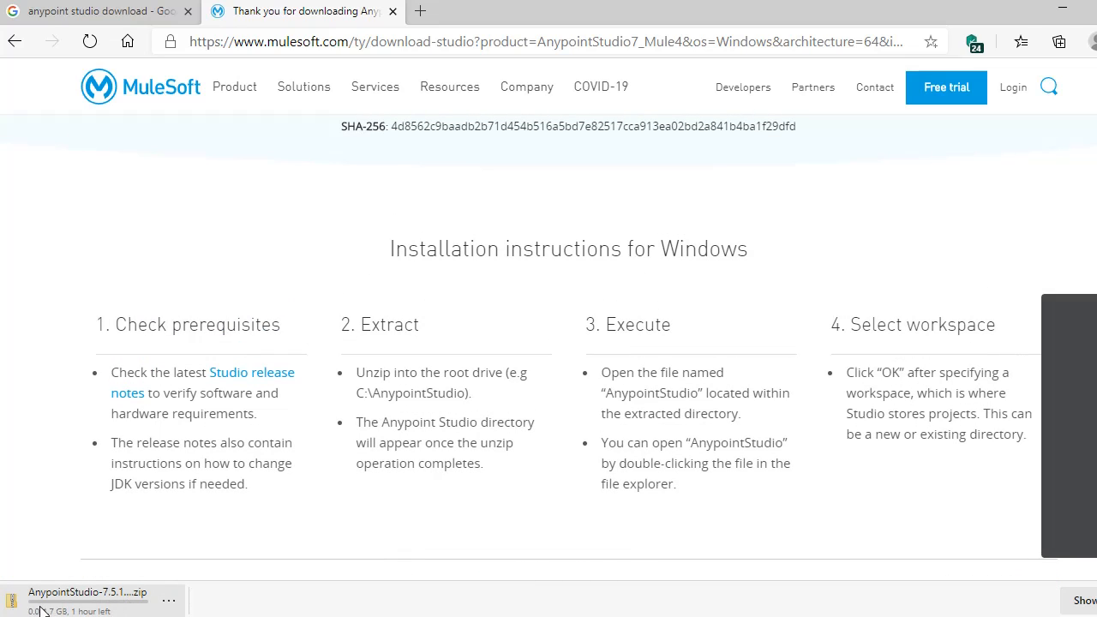
{"action": "left_click", "coordinate": [170, 602]}
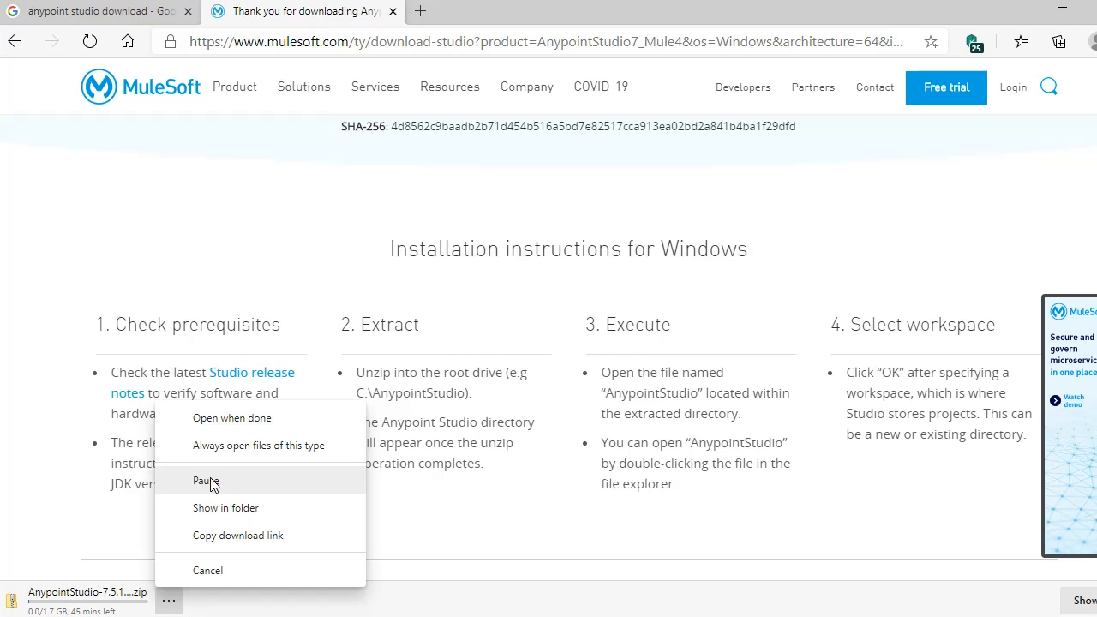
{"action": "left_click", "coordinate": [211, 481]}
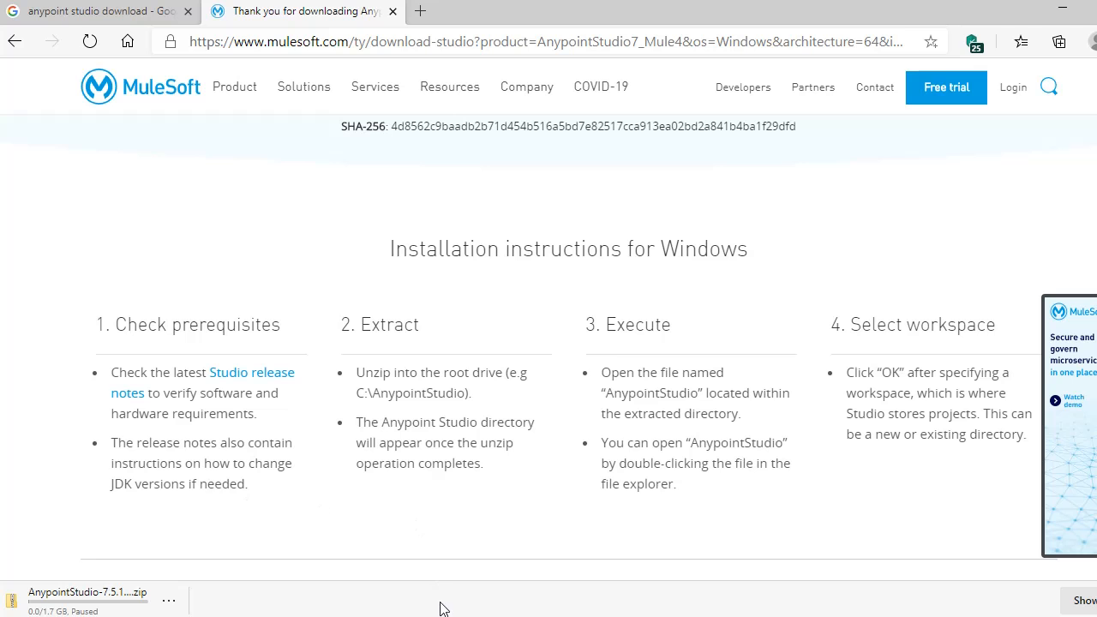
Switch to File Explorer and open the Downloads folder
{"action": "left_click", "coordinate": [479, 616]}
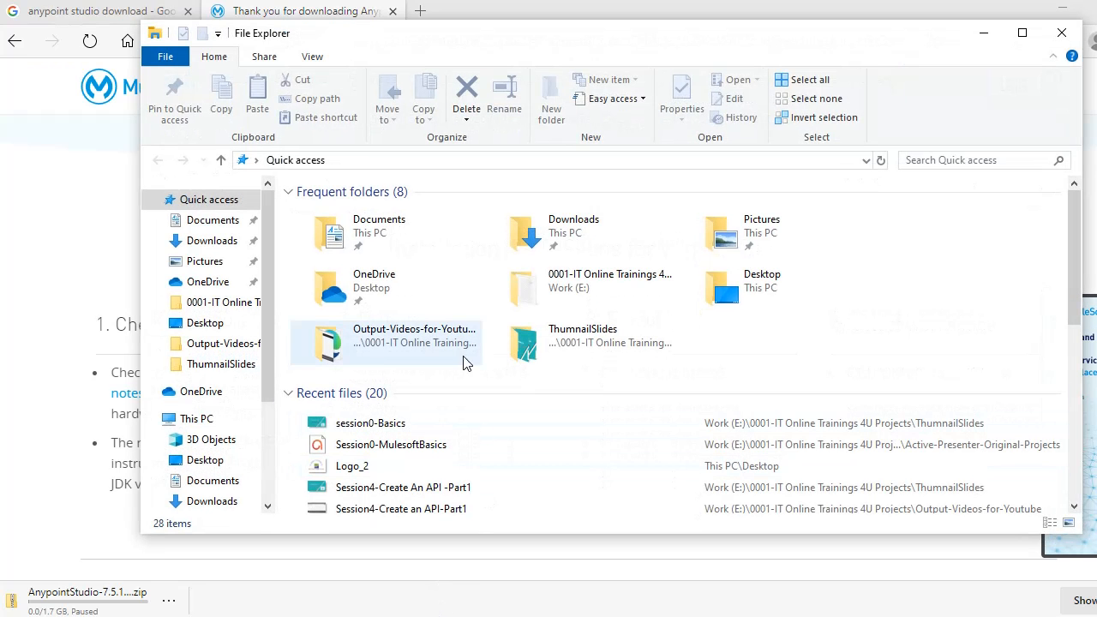
{"action": "left_click", "coordinate": [580, 234]}
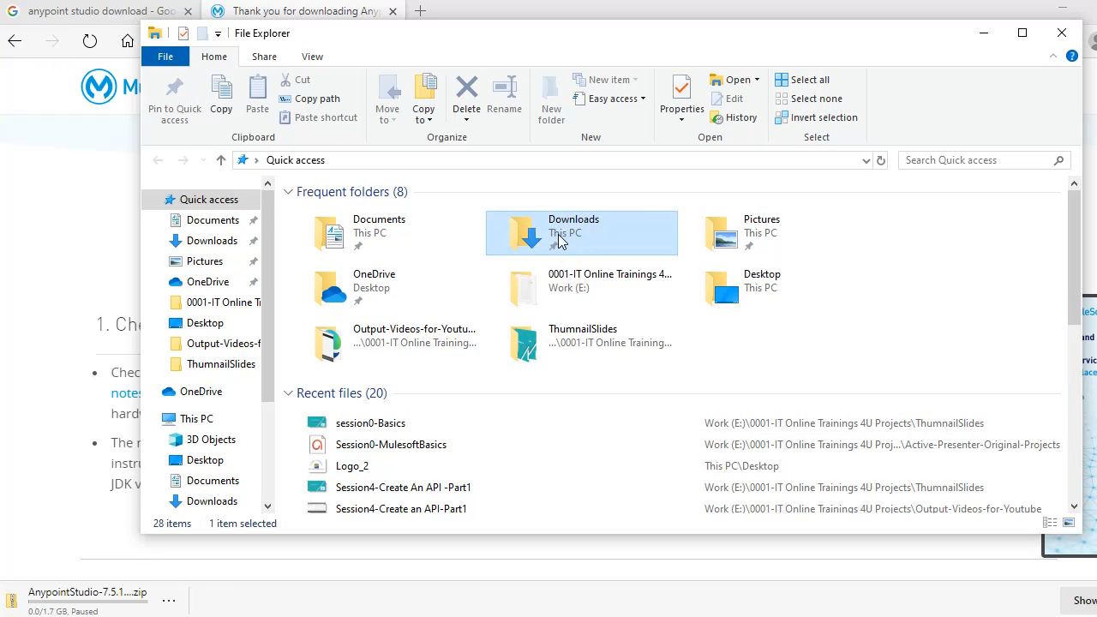
{"action": "double_click", "coordinate": [558, 241]}
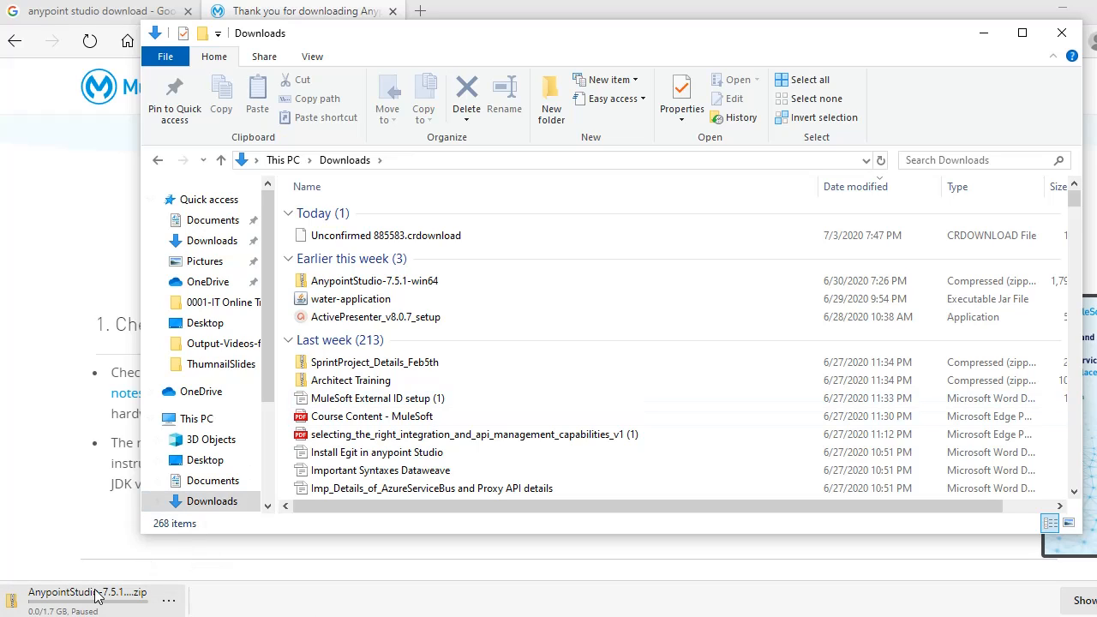
Start extracting all files from the AnypointStudio-7.5.1-win64 archive
{"action": "left_click", "coordinate": [423, 289]}
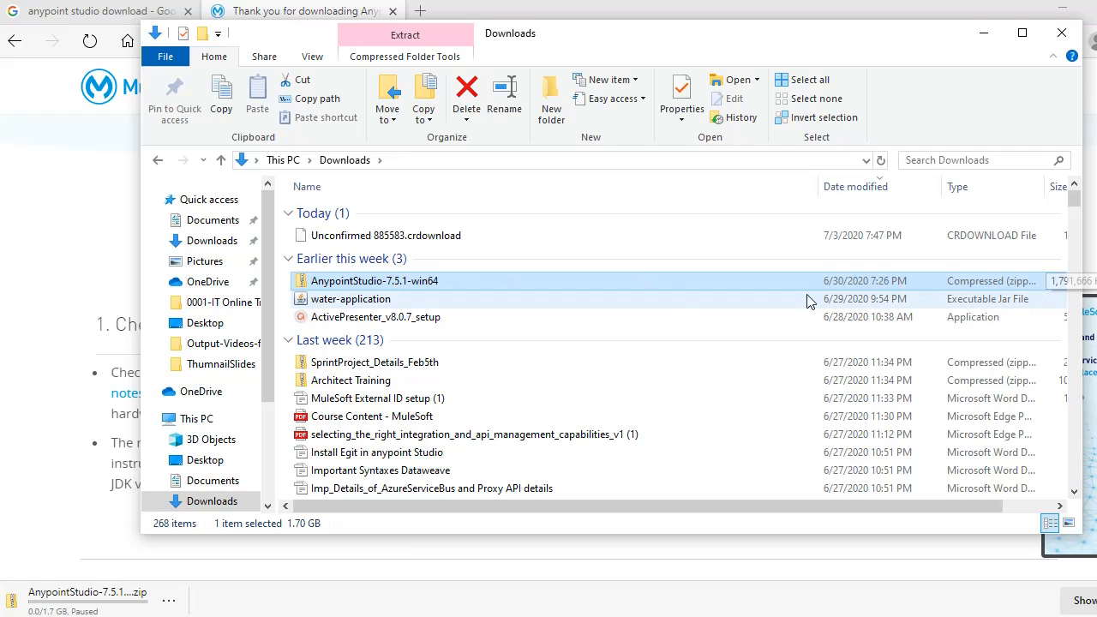
{"action": "double_click", "coordinate": [435, 288]}
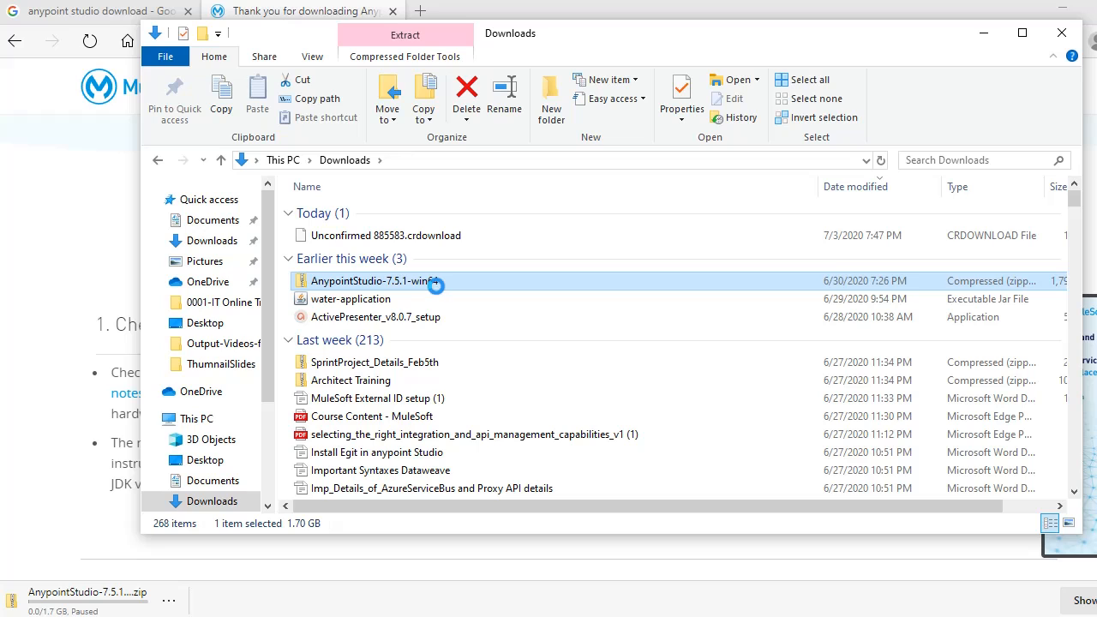
{"action": "right_click", "coordinate": [435, 287]}
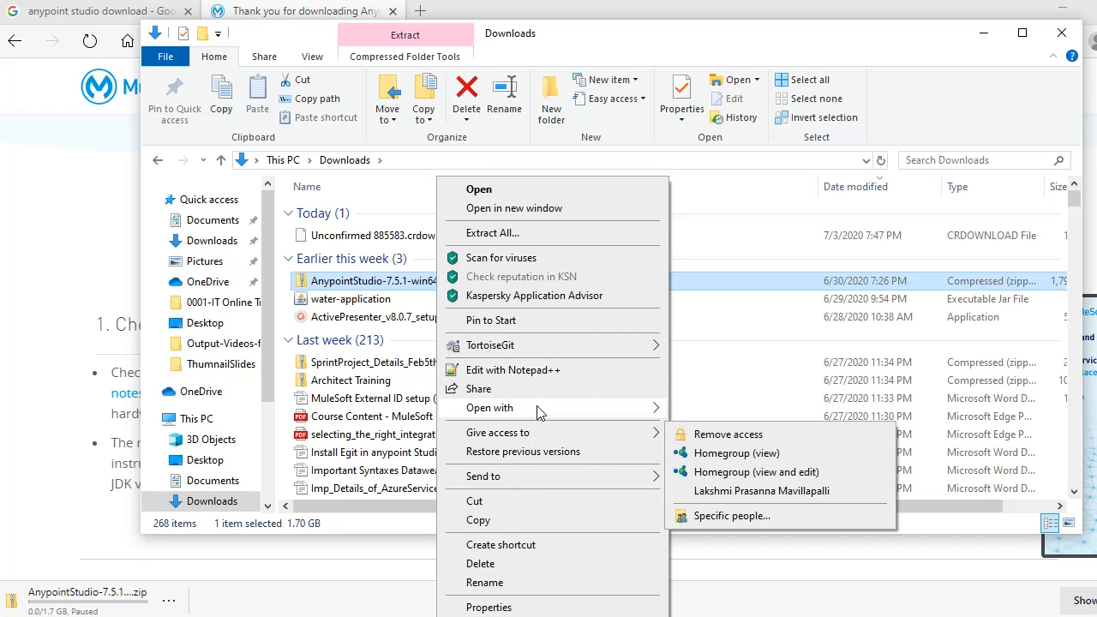
{"action": "mouse_move", "coordinate": [540, 411]}
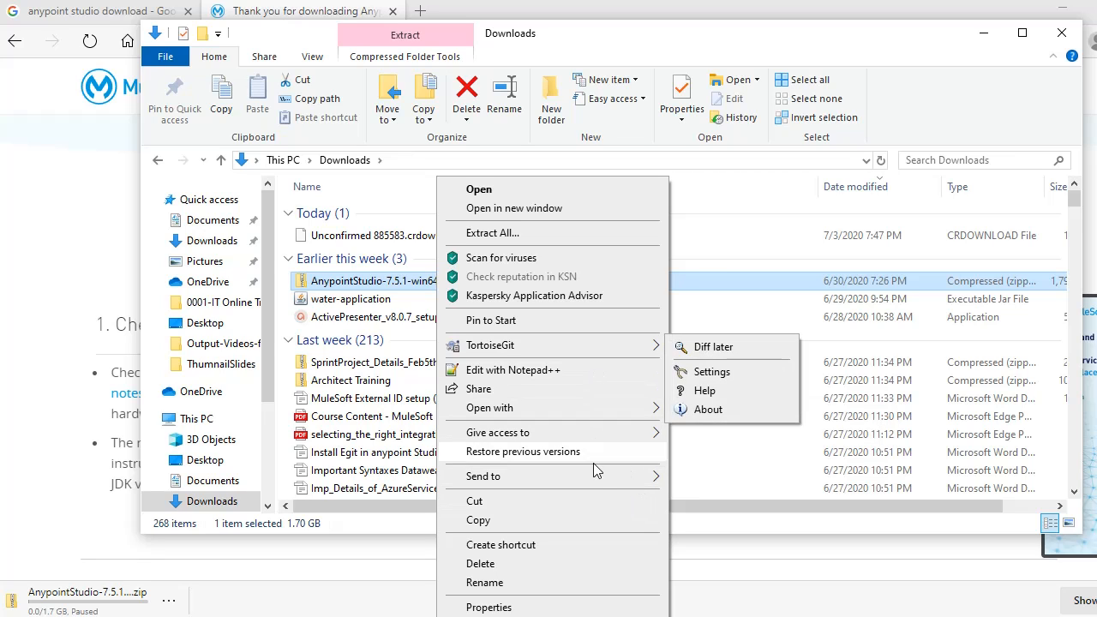
{"action": "left_click", "coordinate": [413, 291]}
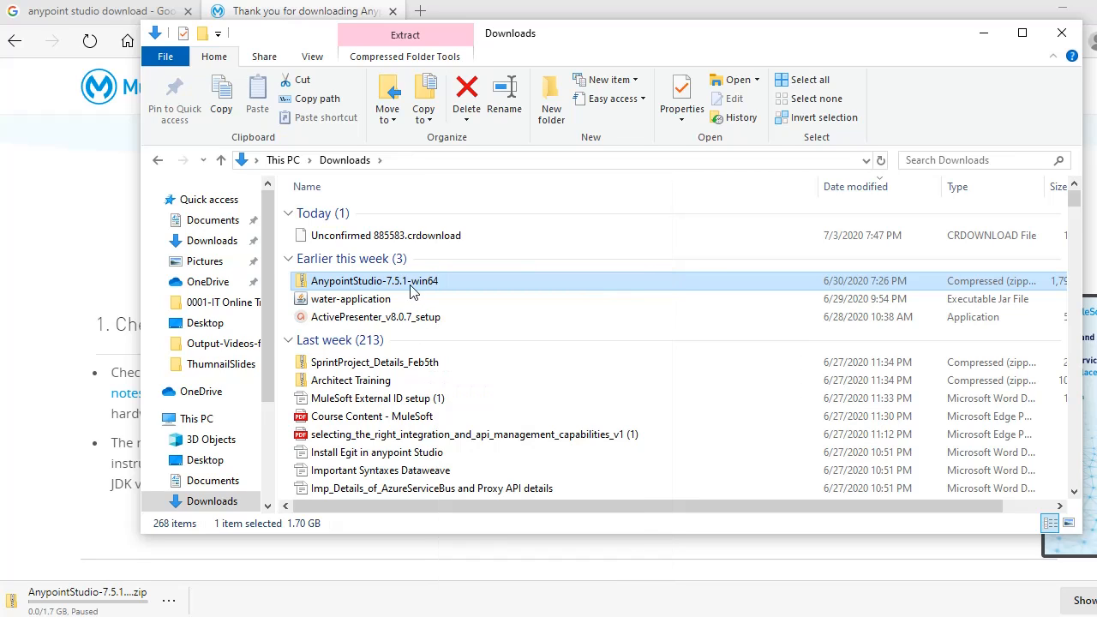
{"action": "right_click", "coordinate": [411, 290]}
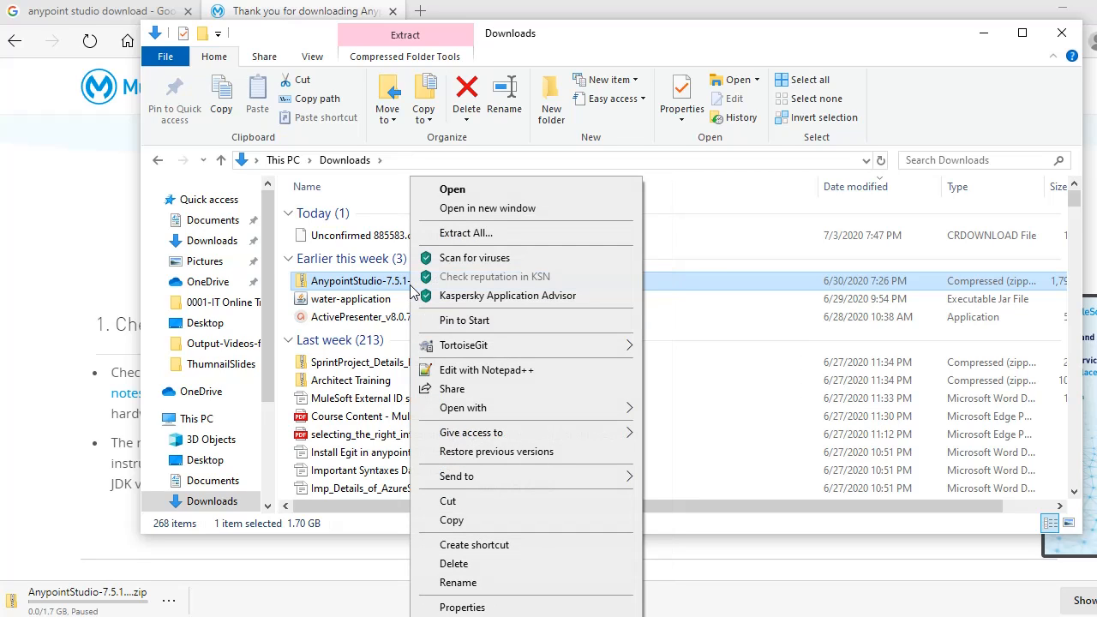
{"action": "left_click", "coordinate": [472, 232]}
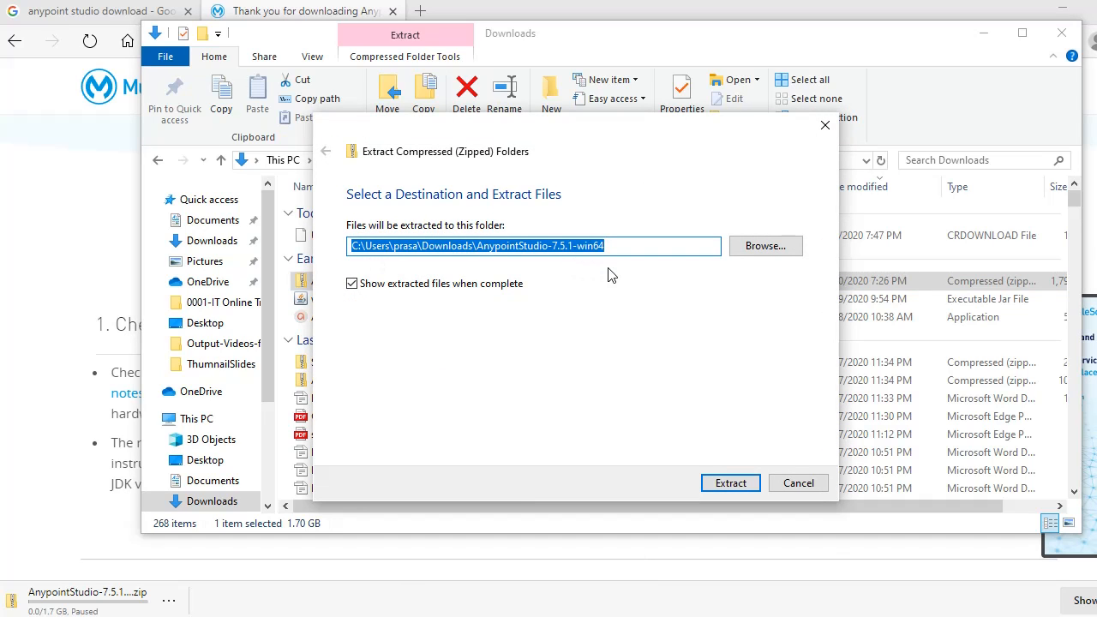
Browse for an extraction destination and create a folder named AnypointStudio on the OS (C:) drive
{"action": "left_click", "coordinate": [765, 252]}
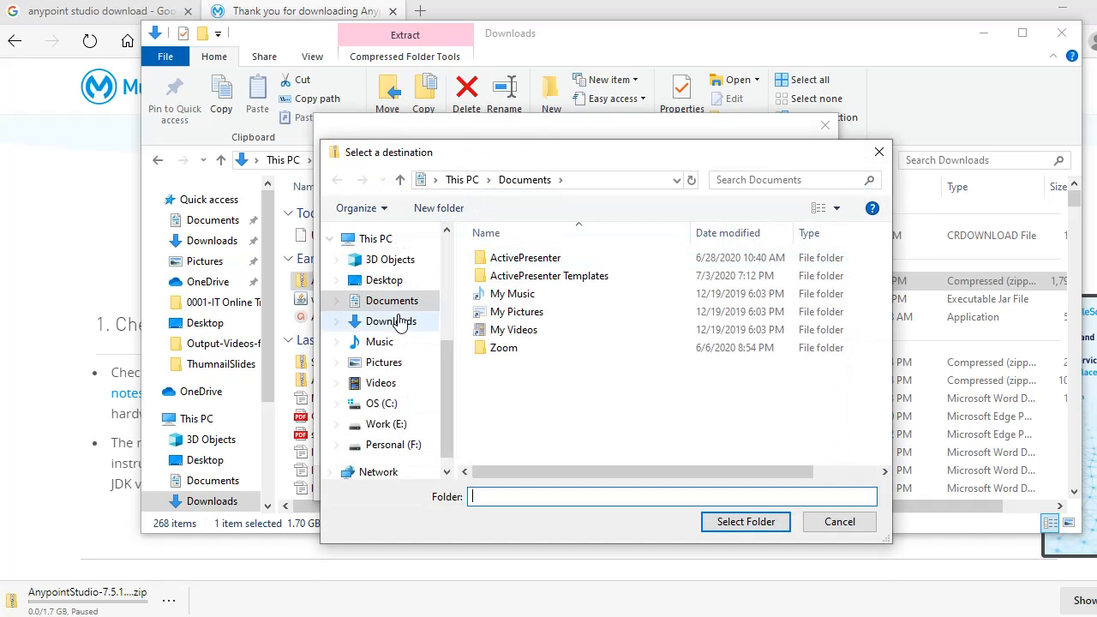
{"action": "left_click", "coordinate": [410, 426]}
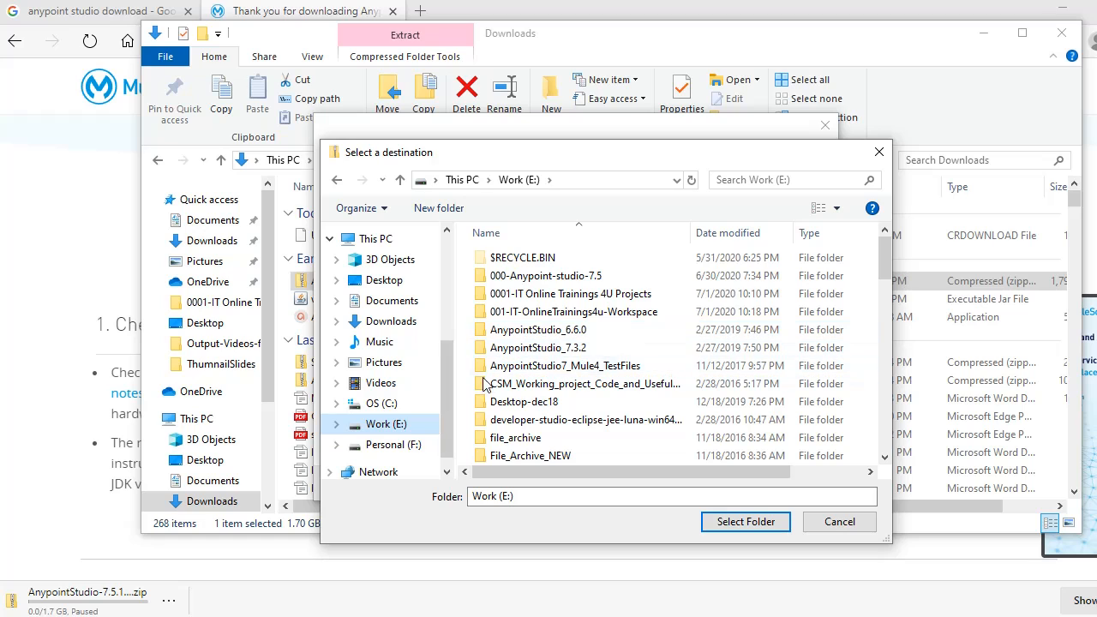
{"action": "left_click", "coordinate": [370, 403]}
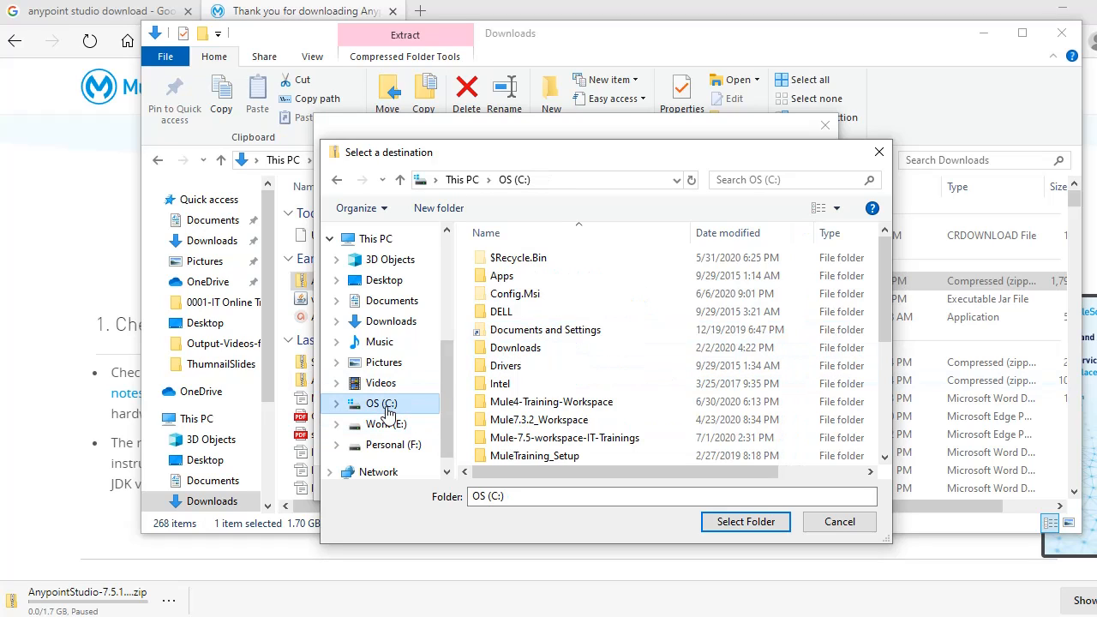
{"action": "right_click", "coordinate": [633, 315]}
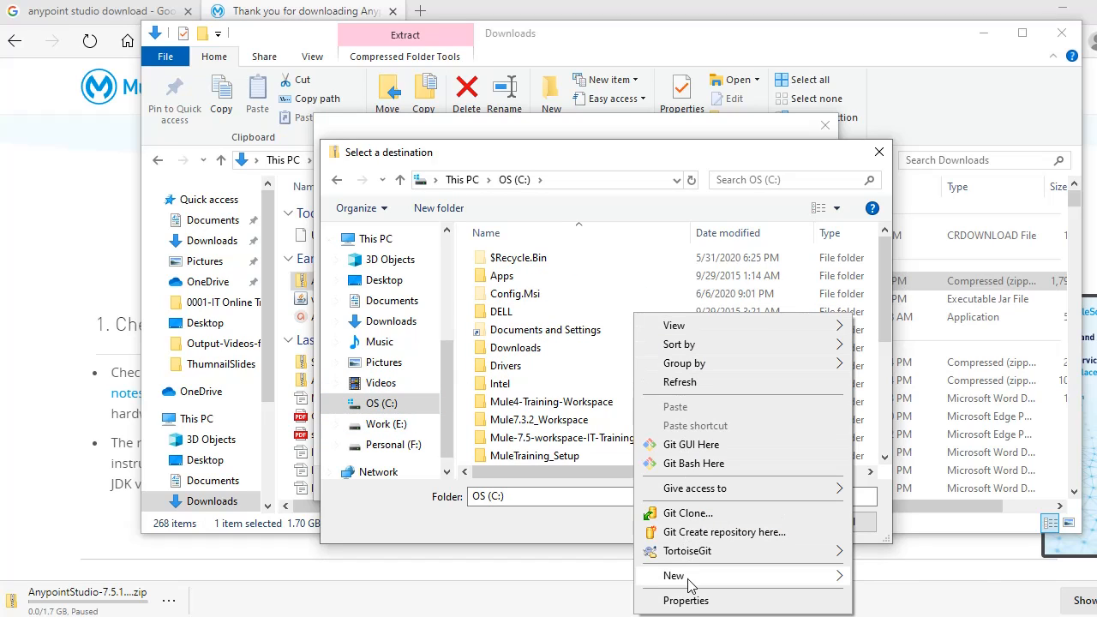
{"action": "mouse_move", "coordinate": [836, 575]}
{"action": "left_click", "coordinate": [939, 582]}
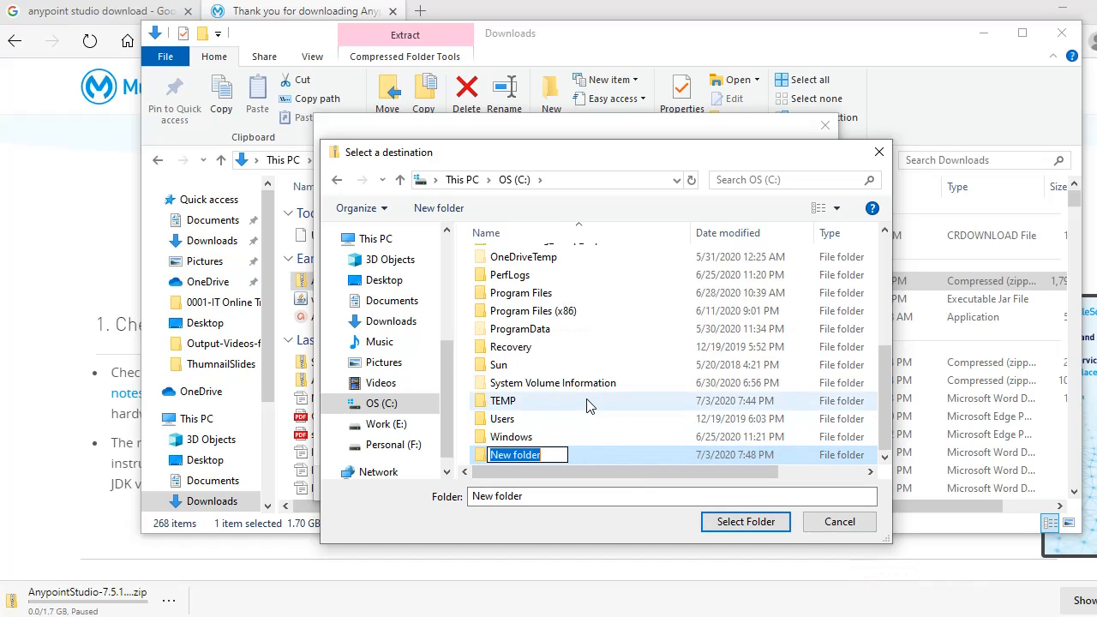
{"action": "type", "text": "Anypoin"}
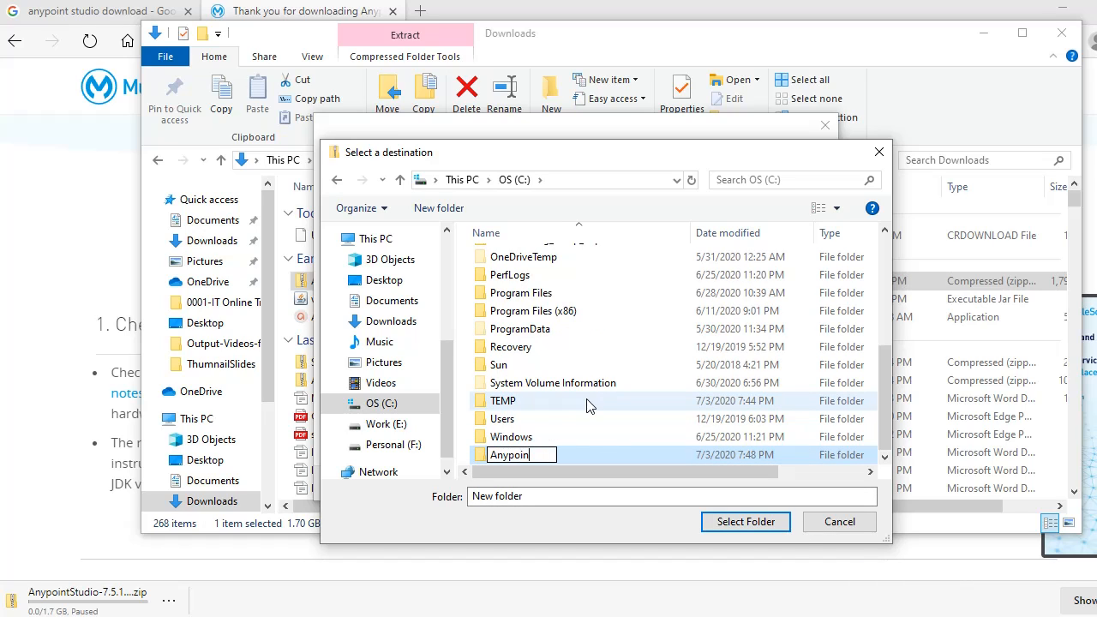
{"action": "type", "text": "tStudio"}
{"action": "left_click", "coordinate": [610, 421]}
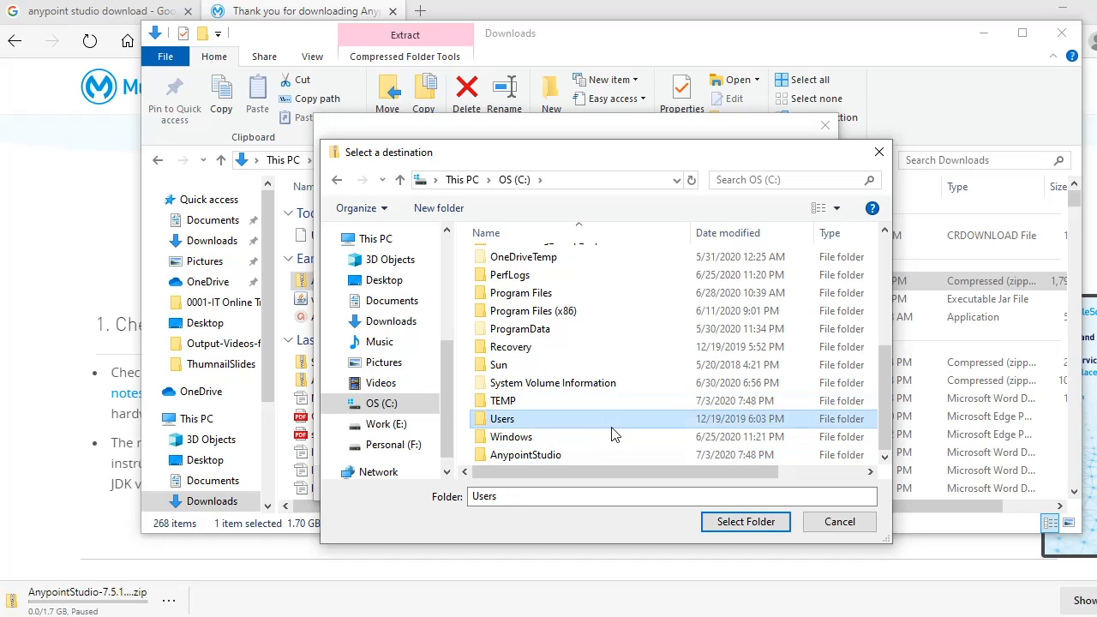
Check inside the new AnypointStudio folder, return to OS (C:), choose that drive as the destination and extract the archive
{"action": "left_click", "coordinate": [578, 457]}
{"action": "double_click", "coordinate": [576, 456]}
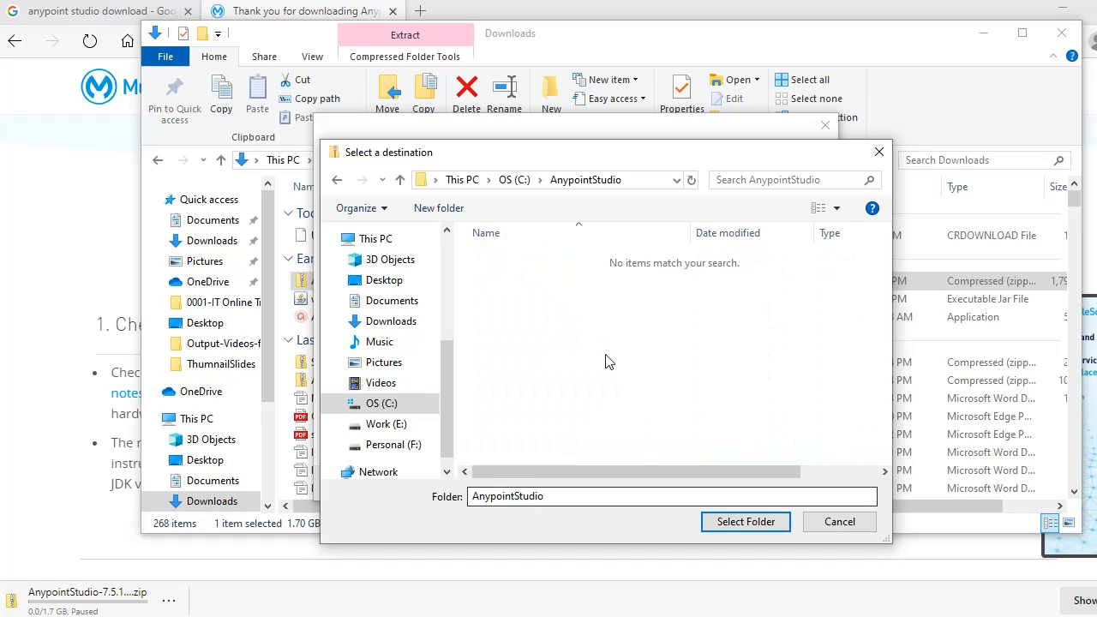
{"action": "left_click", "coordinate": [514, 181]}
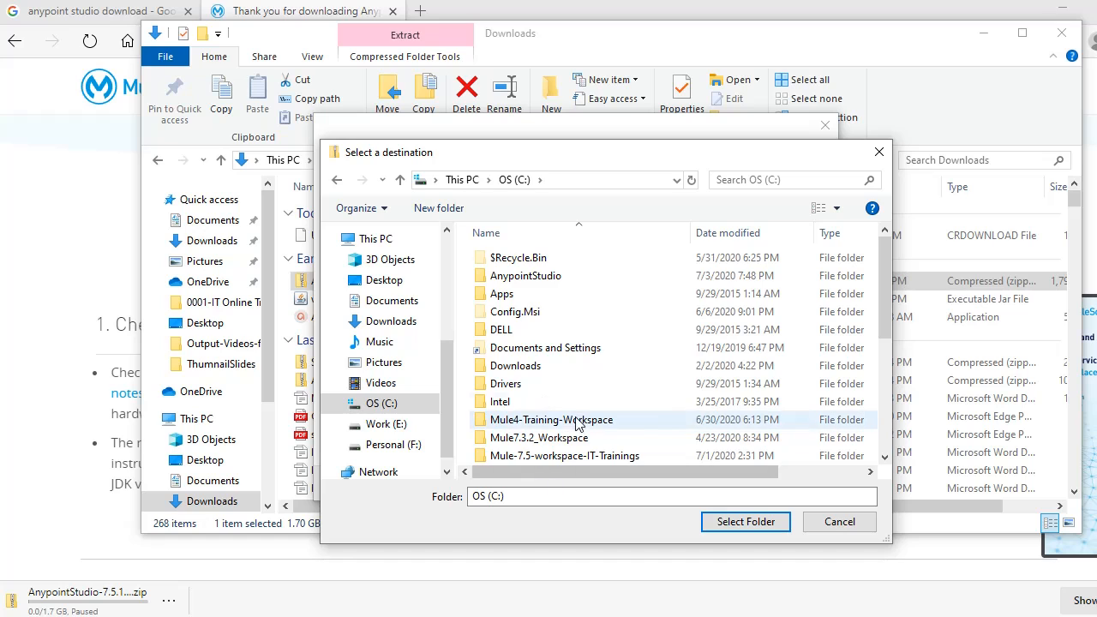
{"action": "left_click", "coordinate": [745, 522]}
{"action": "left_click", "coordinate": [720, 484]}
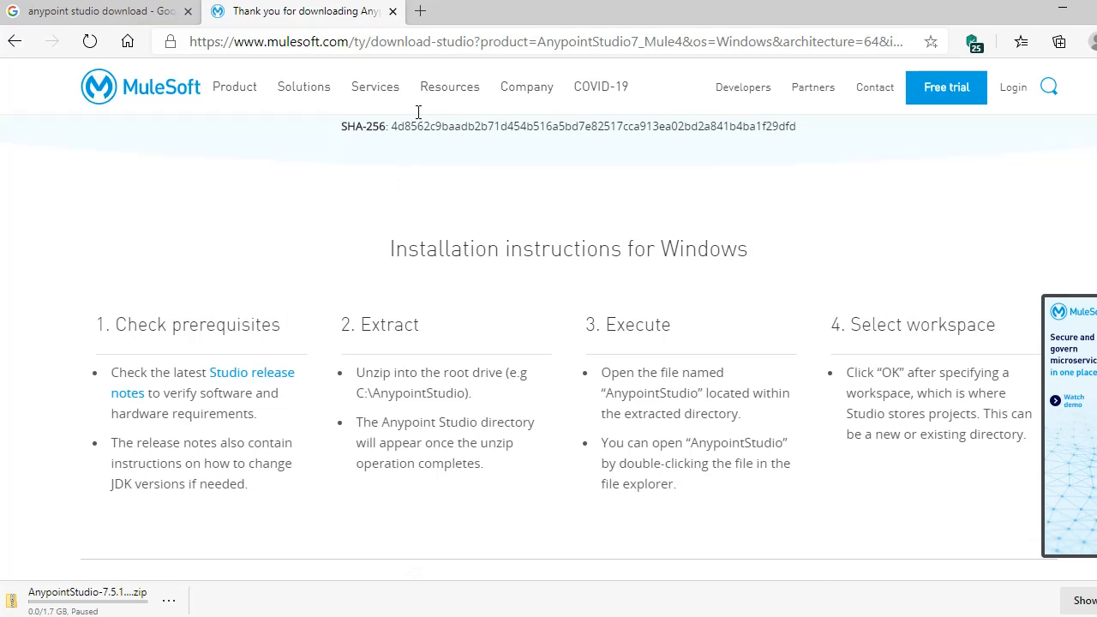
Open Google in a new browser tab and search for openjdk
{"action": "left_click", "coordinate": [420, 10]}
{"action": "type", "text": "go"}
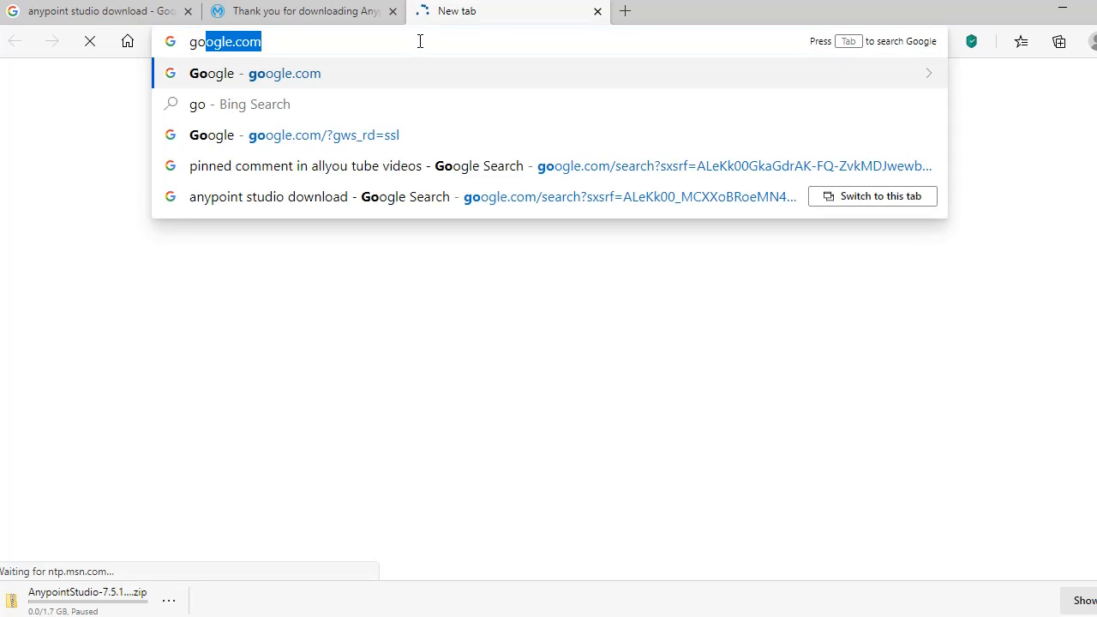
{"action": "key", "text": "Return"}
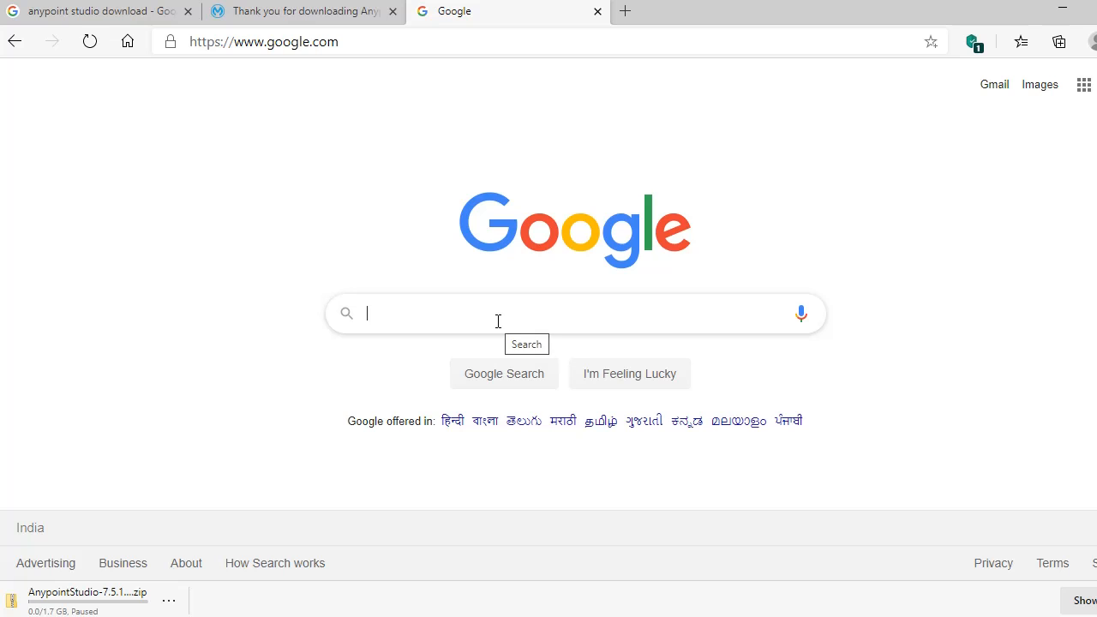
{"action": "left_click", "coordinate": [498, 320]}
{"action": "type", "text": "open"}
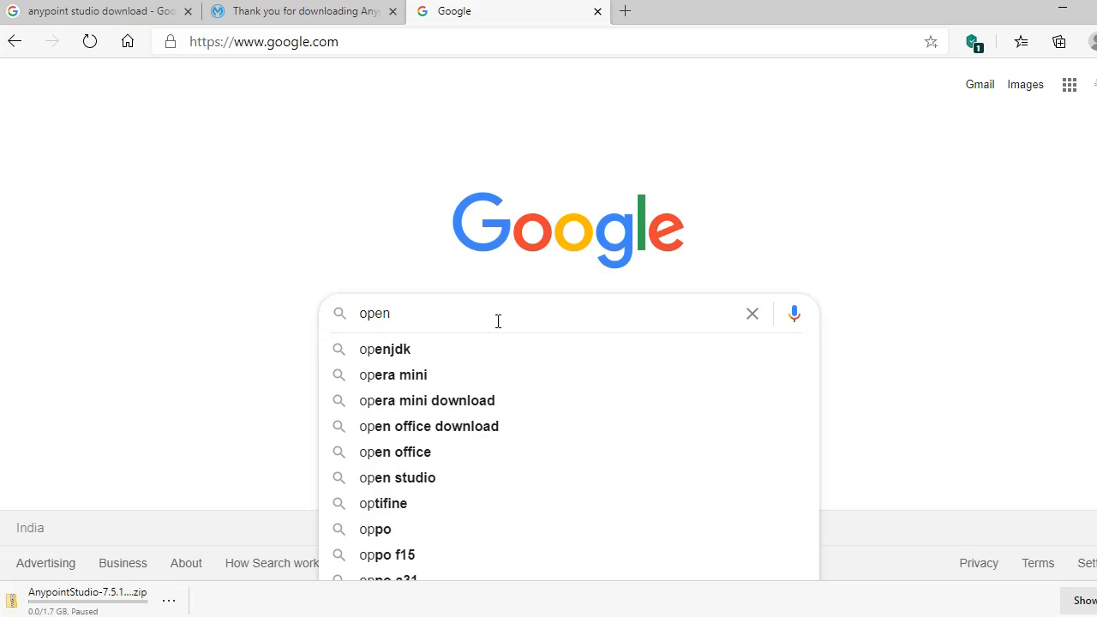
{"action": "left_click", "coordinate": [447, 358]}
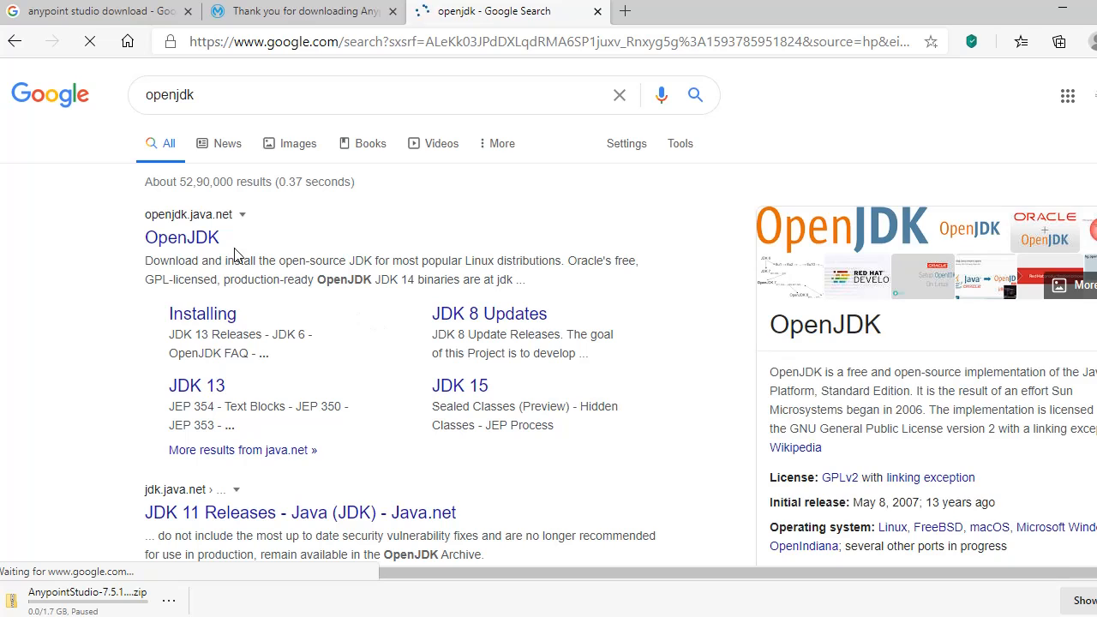
Open the OpenJDK home page in a separate tab, look through its download information and return to the search results
{"action": "right_click", "coordinate": [183, 243]}
{"action": "left_click", "coordinate": [236, 257]}
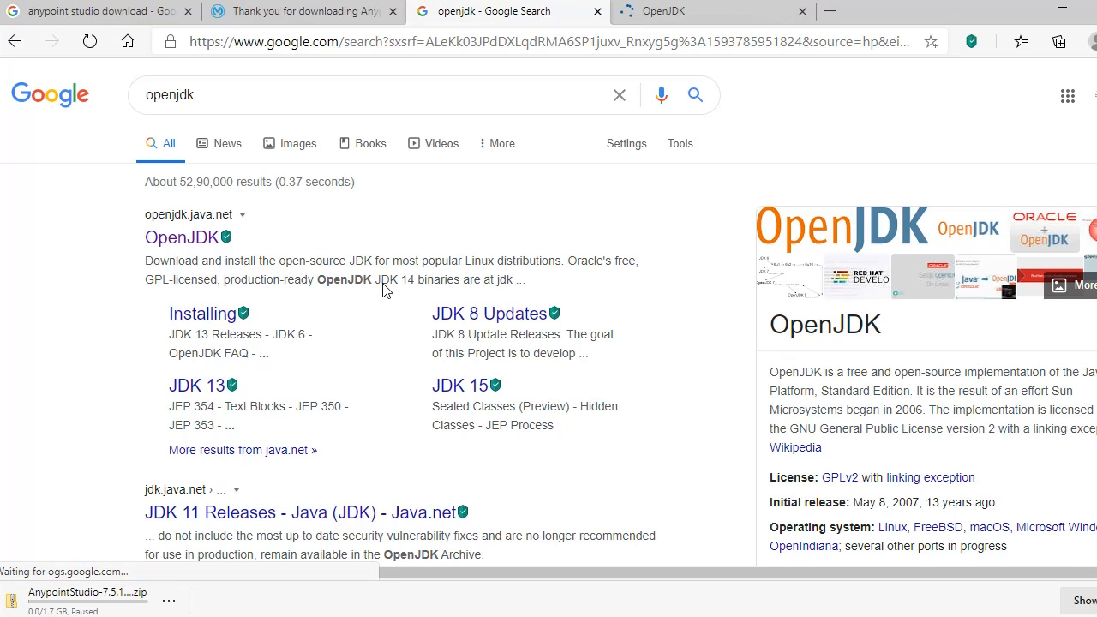
{"action": "left_click", "coordinate": [681, 10]}
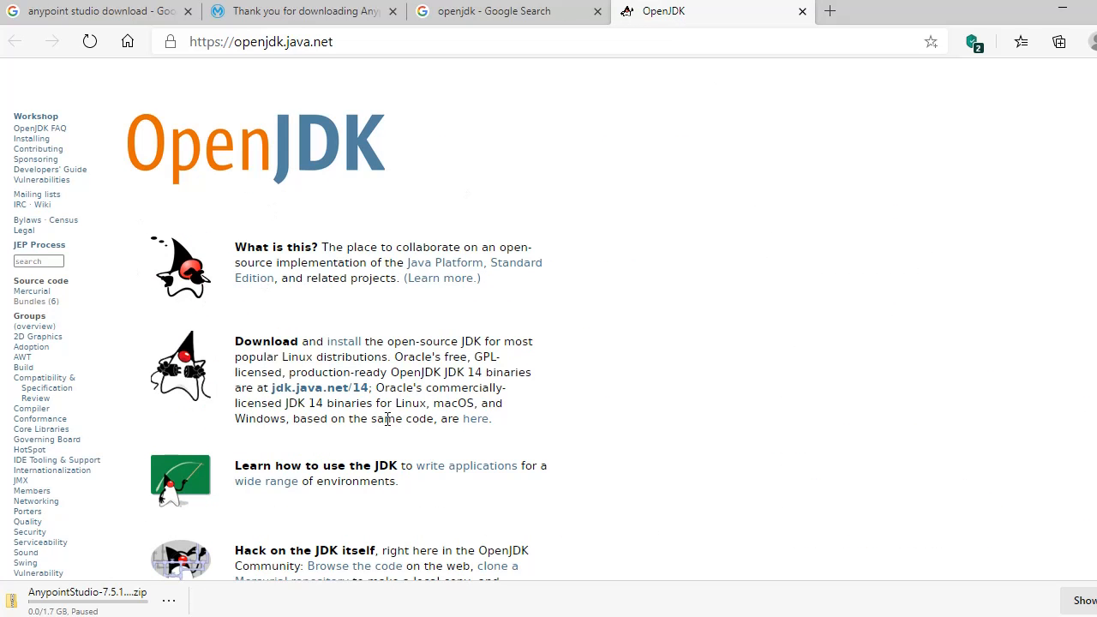
{"action": "scroll", "coordinate": [387, 418], "scroll_direction": "down", "scroll_amount": 3}
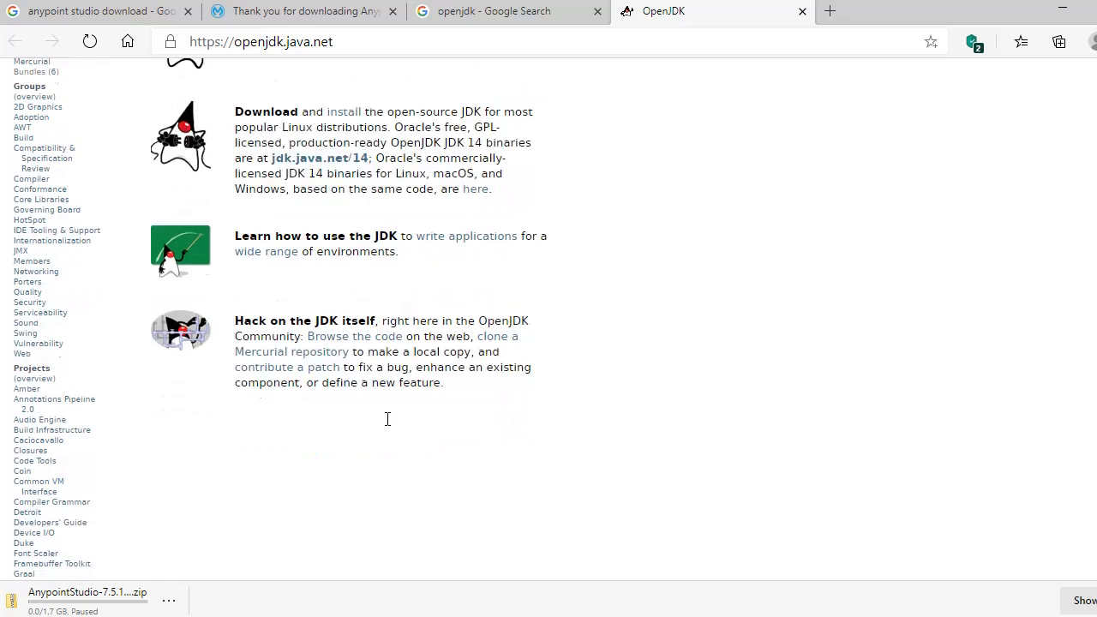
{"action": "scroll", "coordinate": [387, 418], "scroll_direction": "down", "scroll_amount": 1}
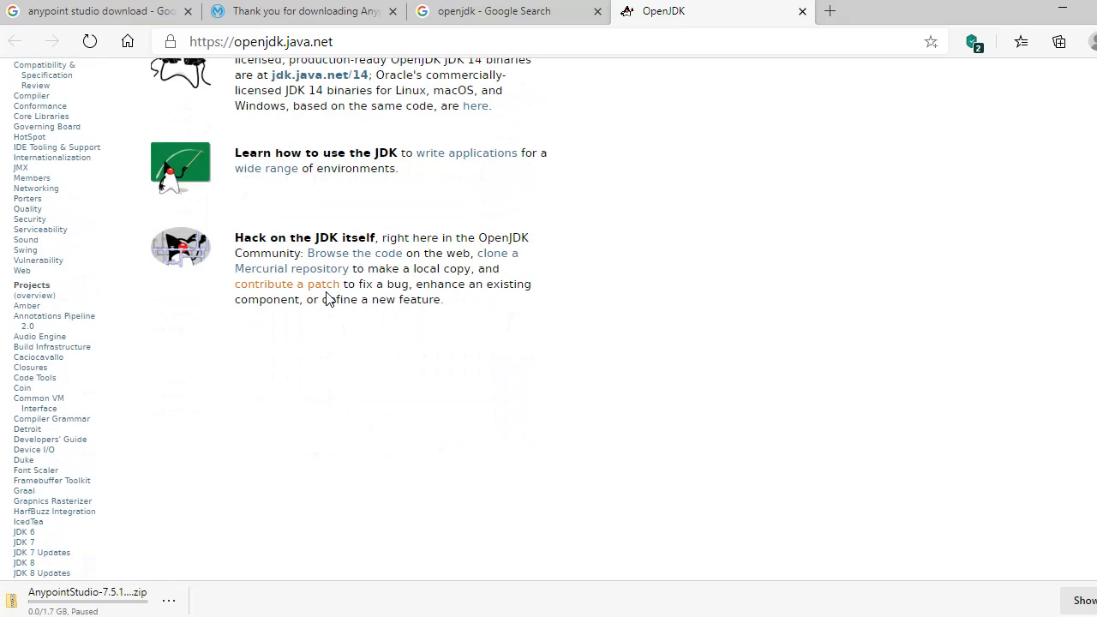
{"action": "scroll", "coordinate": [453, 412], "scroll_direction": "up", "scroll_amount": 4}
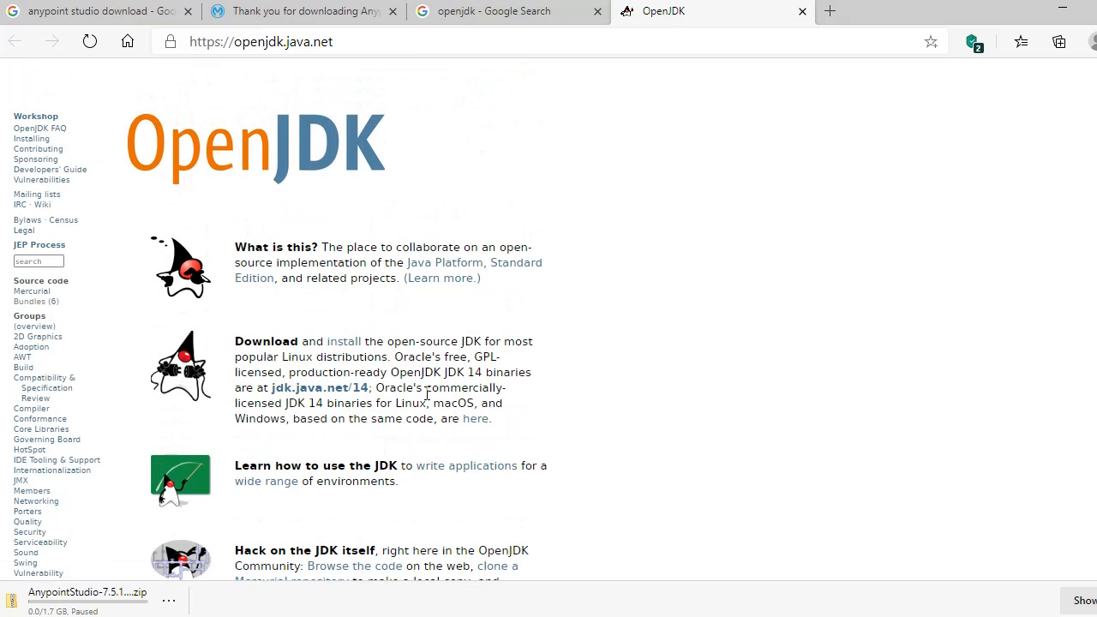
{"action": "left_click", "coordinate": [552, 12]}
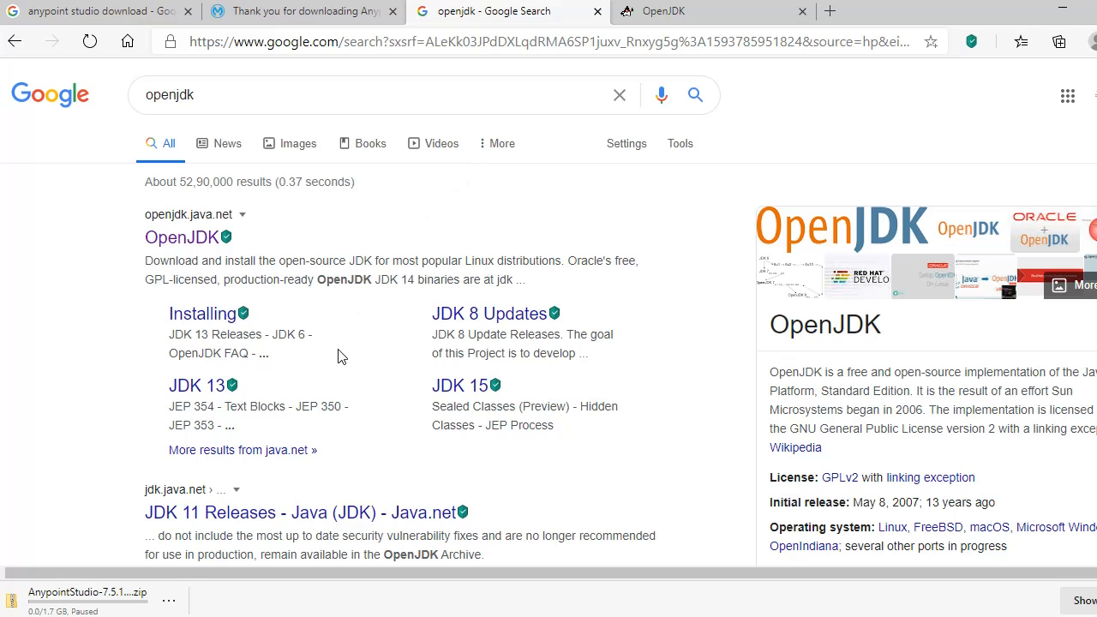
Open OpenJDK's Installing page in place of its home page, read the installation instructions and follow the jdk.java.net link
{"action": "right_click", "coordinate": [198, 315]}
{"action": "left_click", "coordinate": [241, 335]}
{"action": "scroll", "coordinate": [270, 377], "scroll_direction": "down", "scroll_amount": 3}
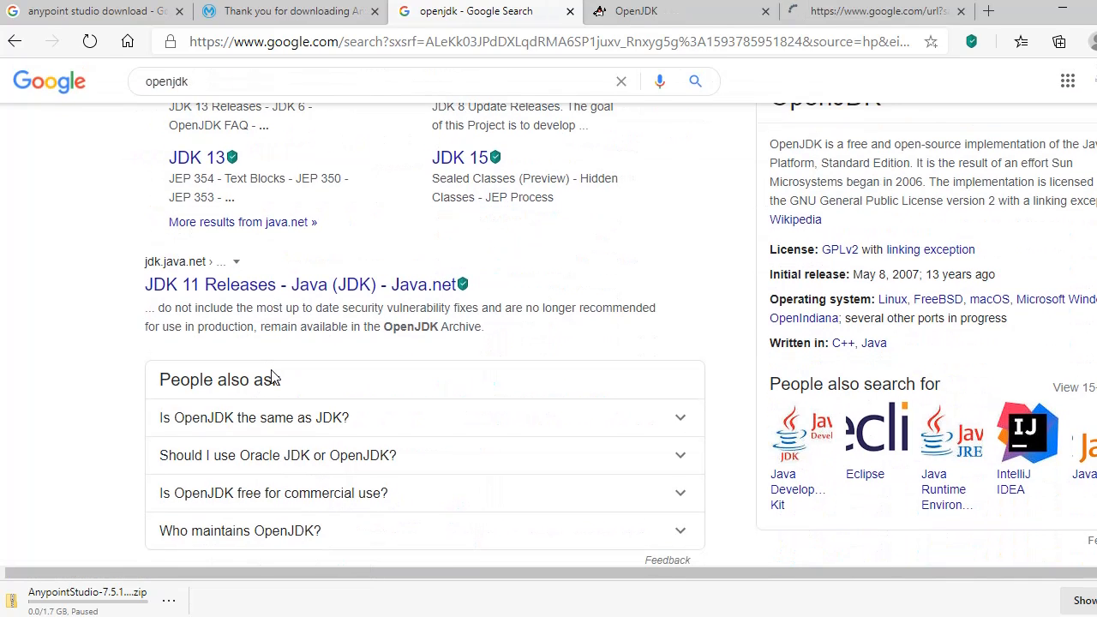
{"action": "left_click", "coordinate": [765, 11]}
{"action": "left_click", "coordinate": [697, 12]}
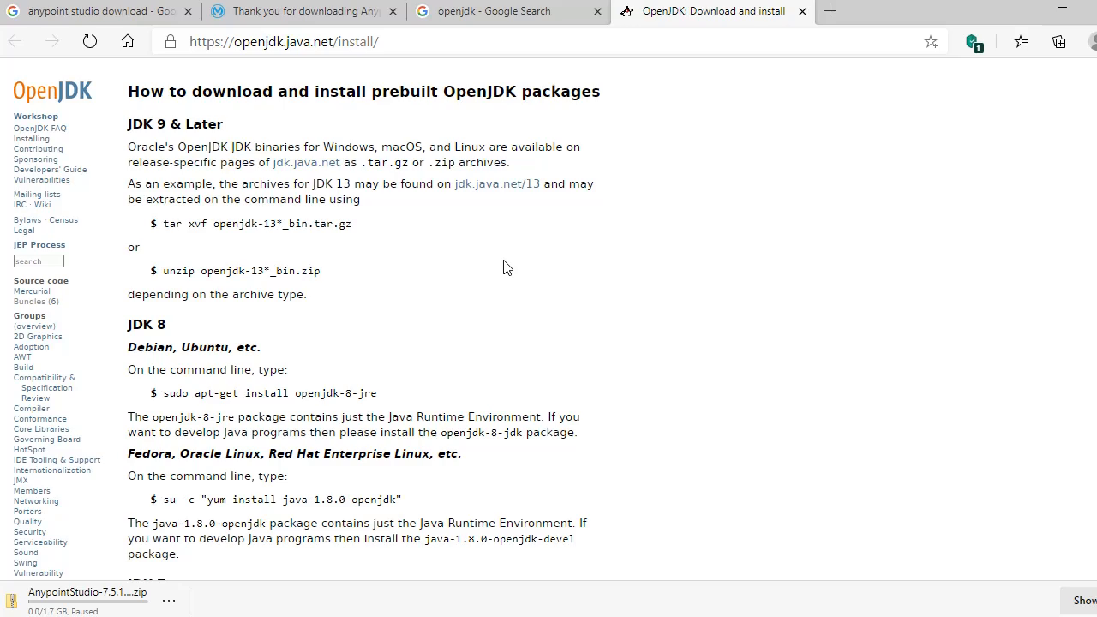
{"action": "scroll", "coordinate": [505, 268], "scroll_direction": "down", "scroll_amount": 6}
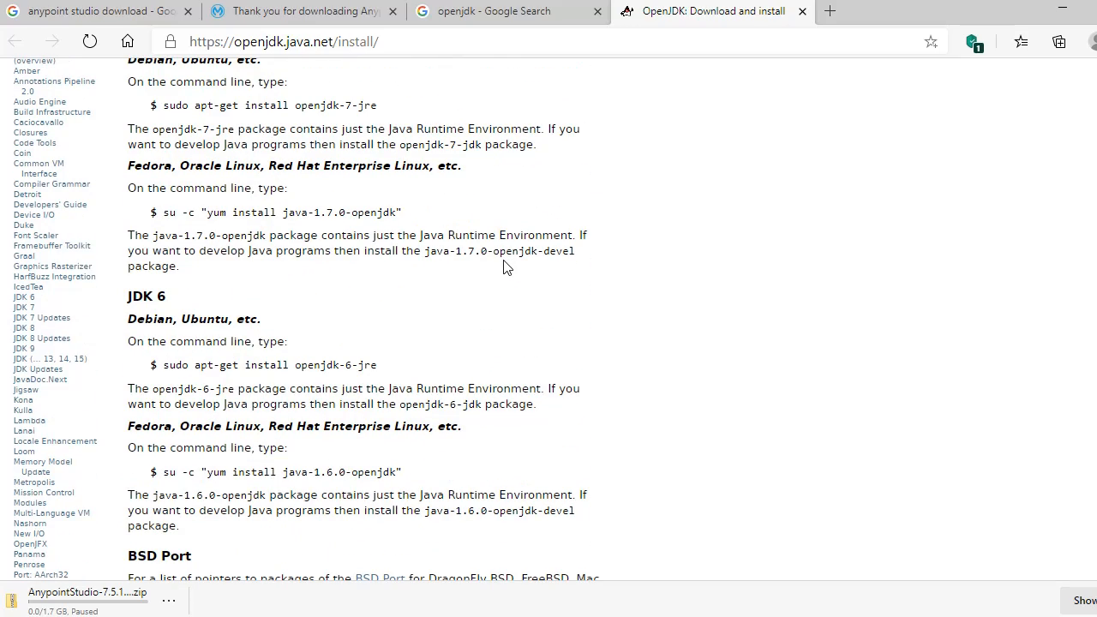
{"action": "scroll", "coordinate": [506, 269], "scroll_direction": "down", "scroll_amount": 2}
{"action": "scroll", "coordinate": [506, 268], "scroll_direction": "up", "scroll_amount": 8}
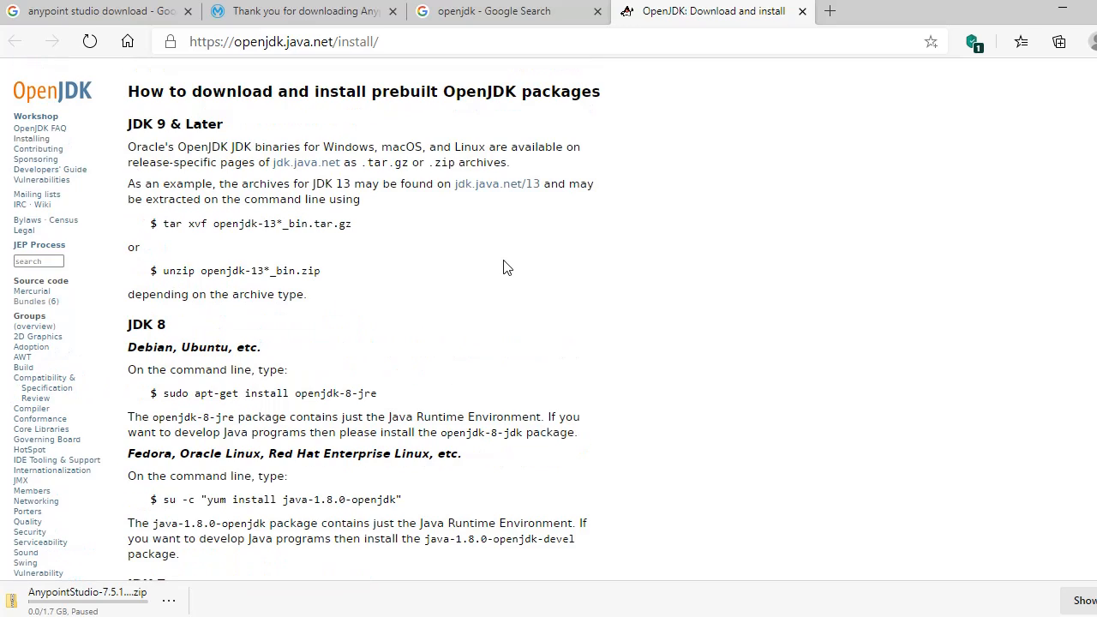
{"action": "left_click", "coordinate": [326, 166]}
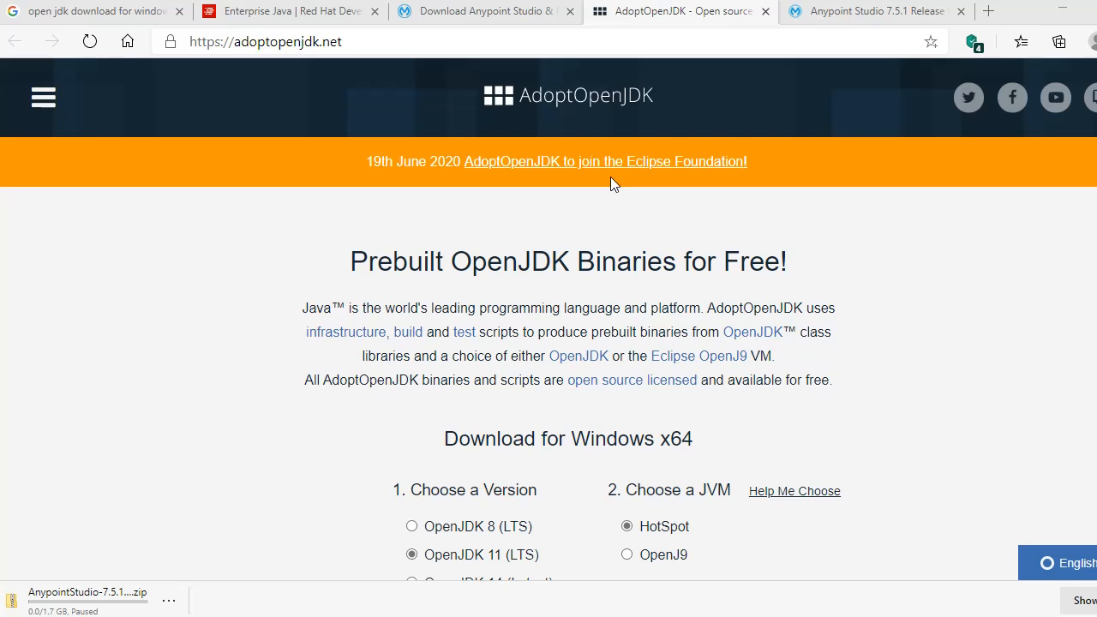
Download the latest OpenJDK 11 (LTS) release with the HotSpot JVM for Windows x64 from AdoptOpenJDK
{"action": "scroll", "coordinate": [610, 177], "scroll_direction": "down", "scroll_amount": 1}
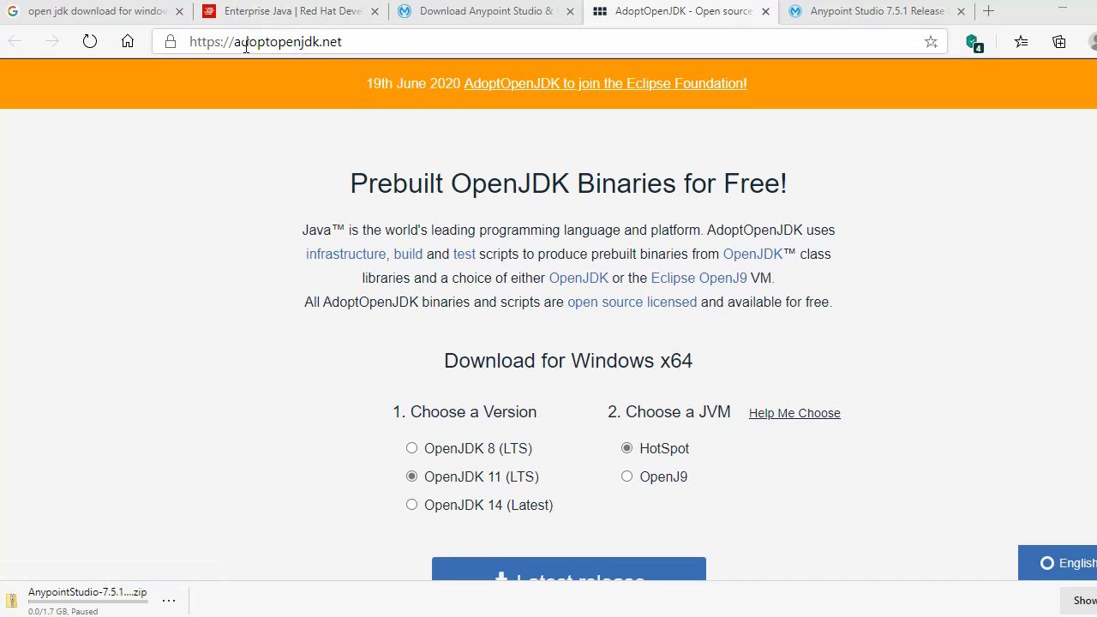
{"action": "scroll", "coordinate": [558, 370], "scroll_direction": "down", "scroll_amount": 1}
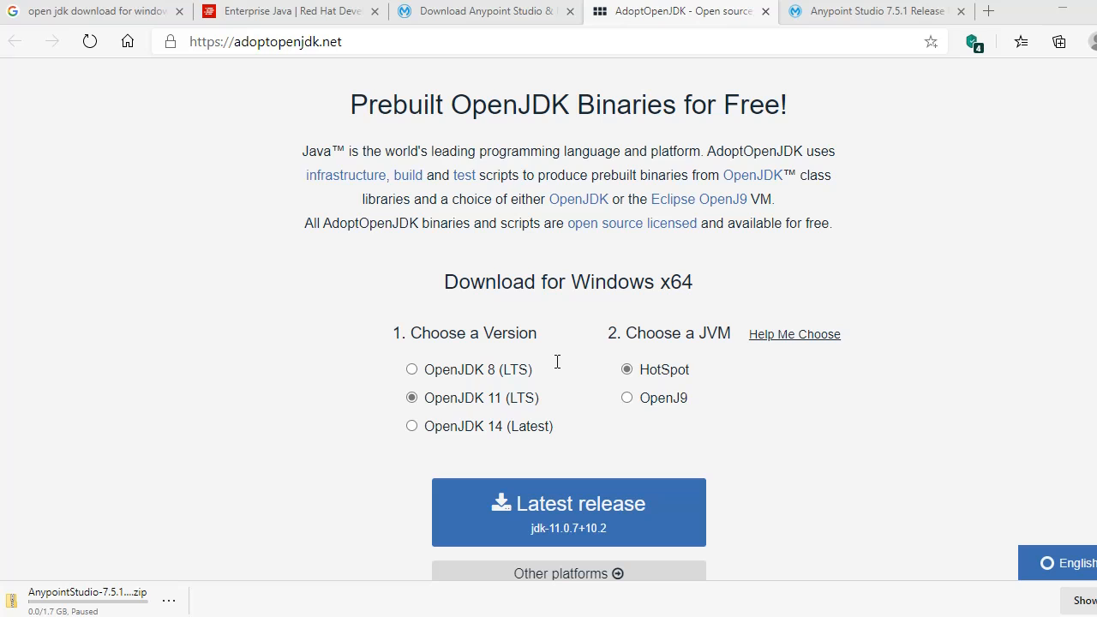
{"action": "scroll", "coordinate": [557, 362], "scroll_direction": "down", "scroll_amount": 2}
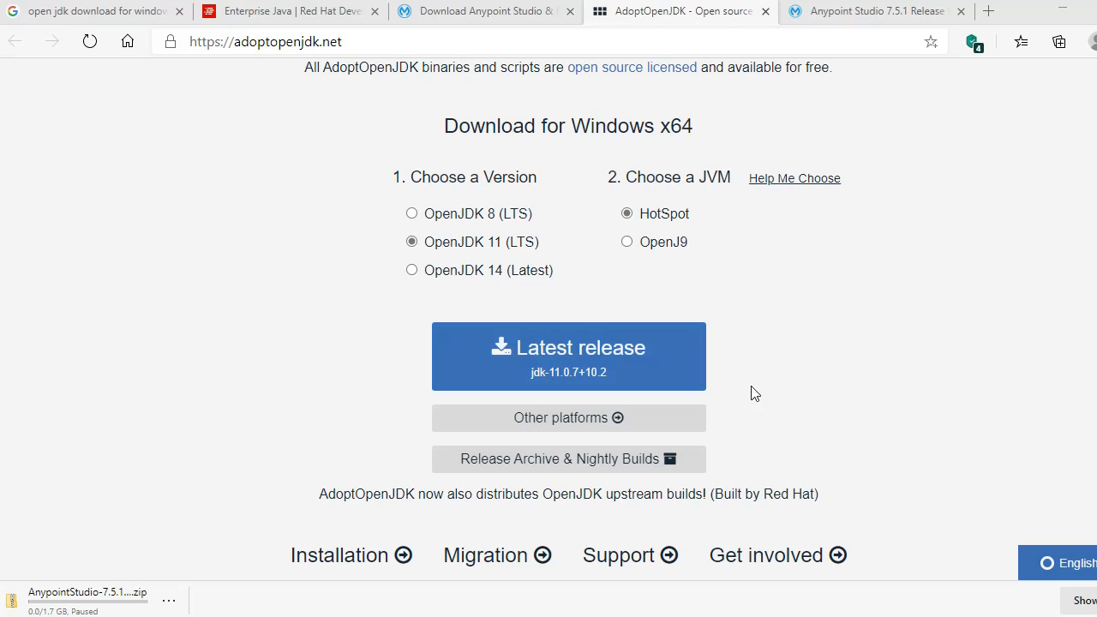
{"action": "scroll", "coordinate": [753, 390], "scroll_direction": "down", "scroll_amount": 1}
{"action": "left_click", "coordinate": [552, 284]}
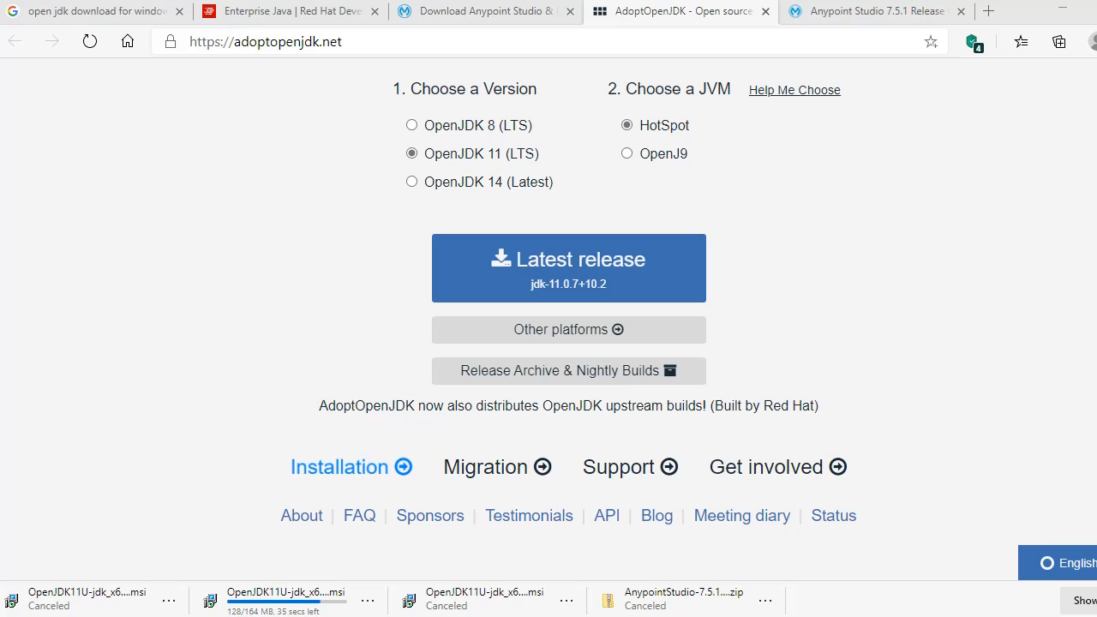
Bring up the copy progress window to check the Anypoint Studio extraction
{"action": "mouse_move", "coordinate": [473, 616]}
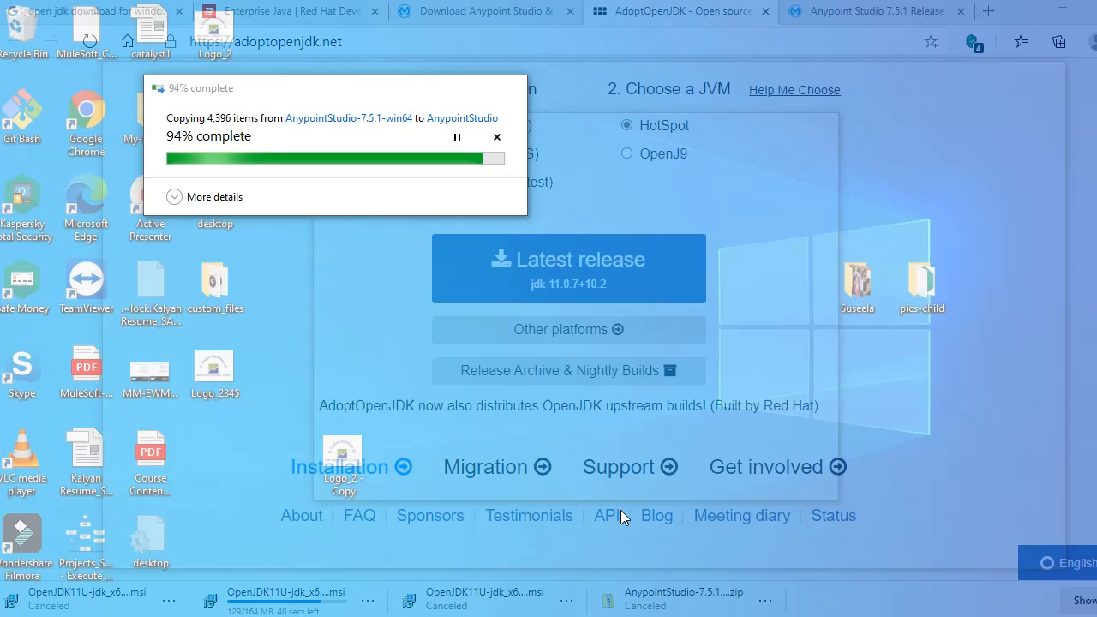
{"action": "left_click", "coordinate": [620, 510]}
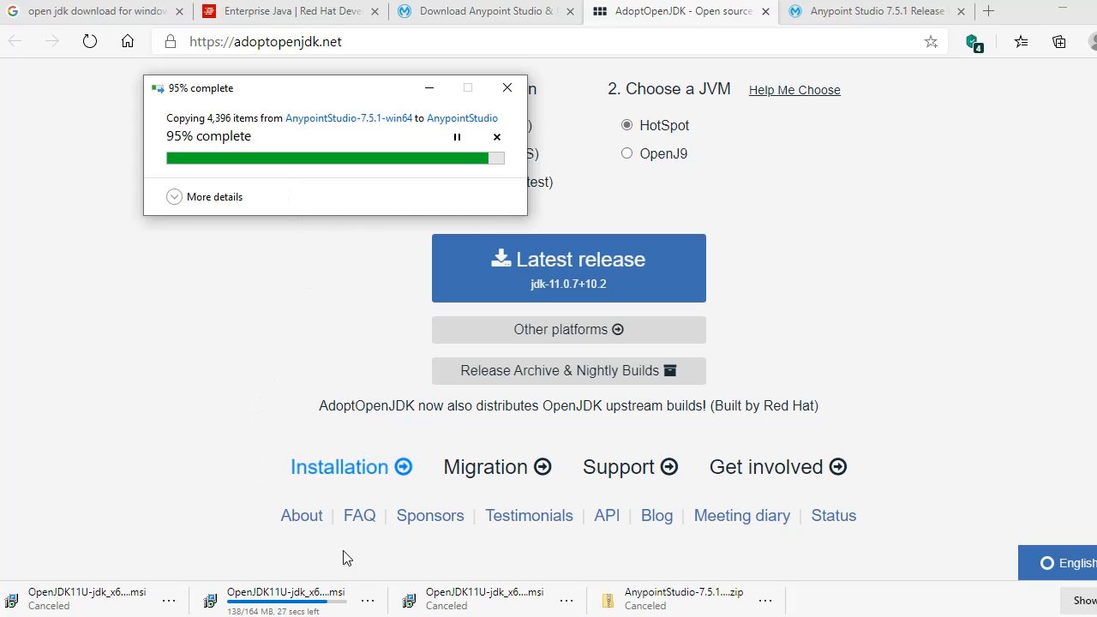
{"action": "mouse_move", "coordinate": [431, 615]}
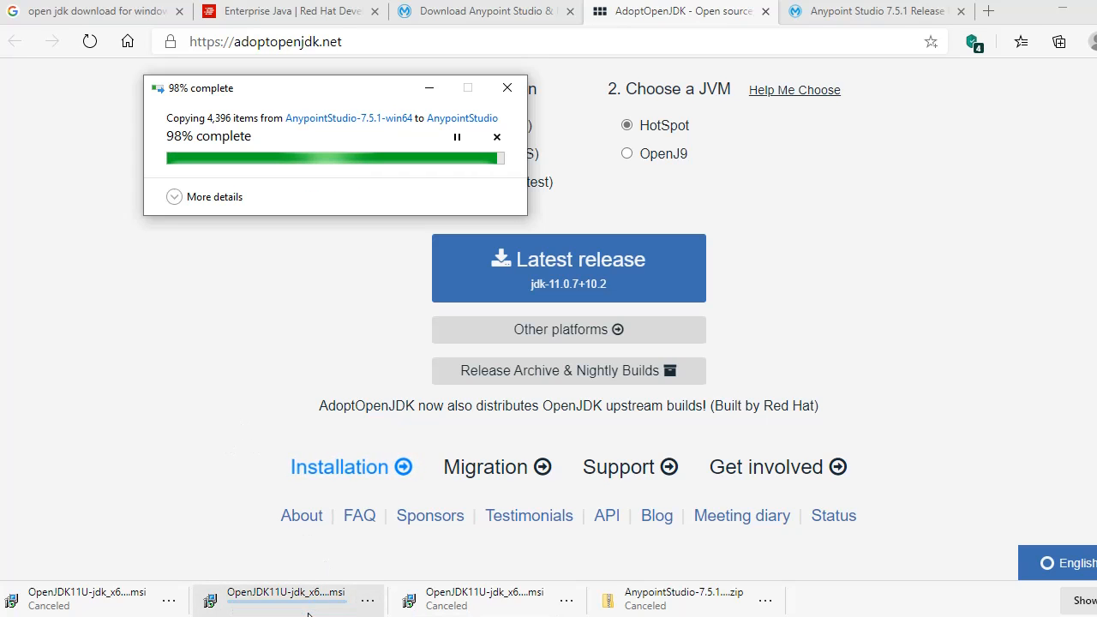
Show the downloaded OpenJDK11U installer in its folder and launch it
{"action": "left_click", "coordinate": [368, 604]}
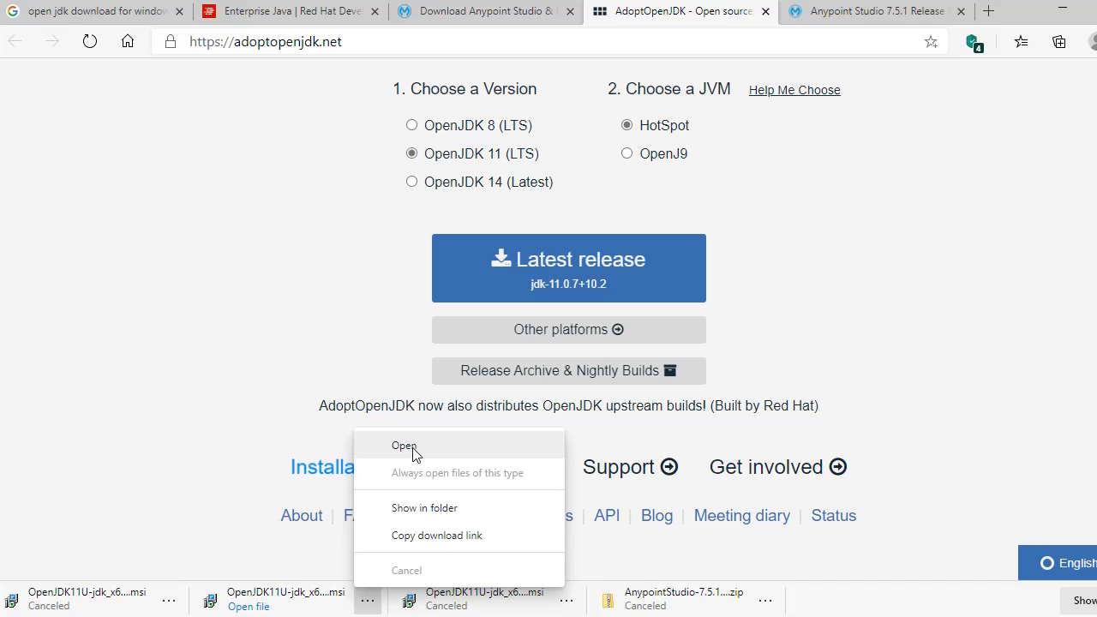
{"action": "left_click", "coordinate": [426, 511]}
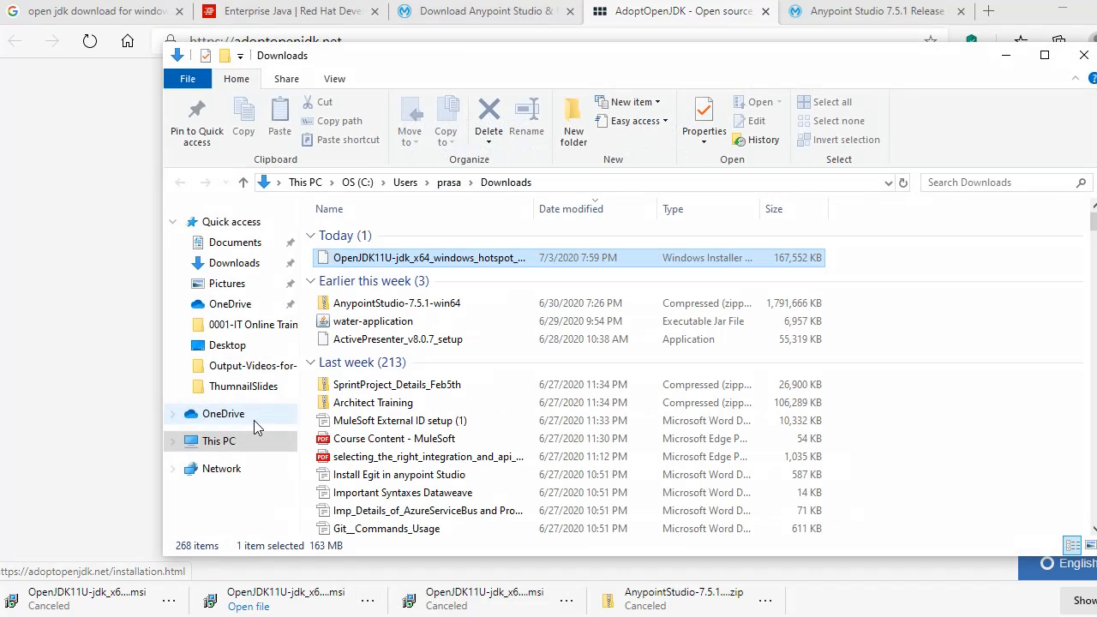
{"action": "double_click", "coordinate": [480, 266]}
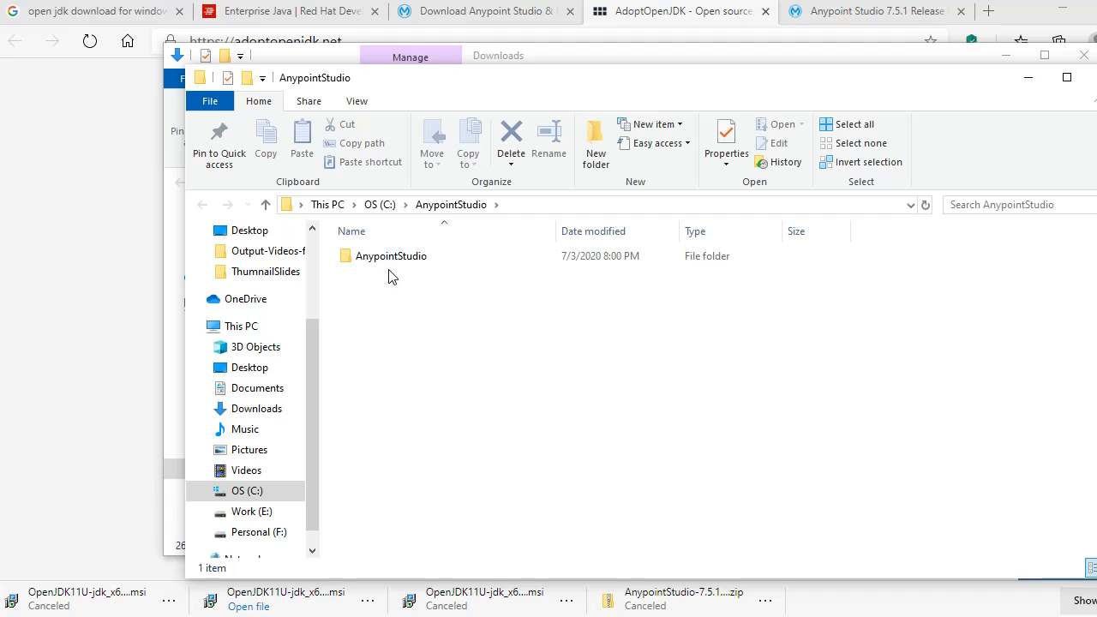
Minimize the AnypointStudio and Downloads folder windows, accept the AdoptOpenJDK license agreement and continue to the custom setup
{"action": "left_click", "coordinate": [1029, 78]}
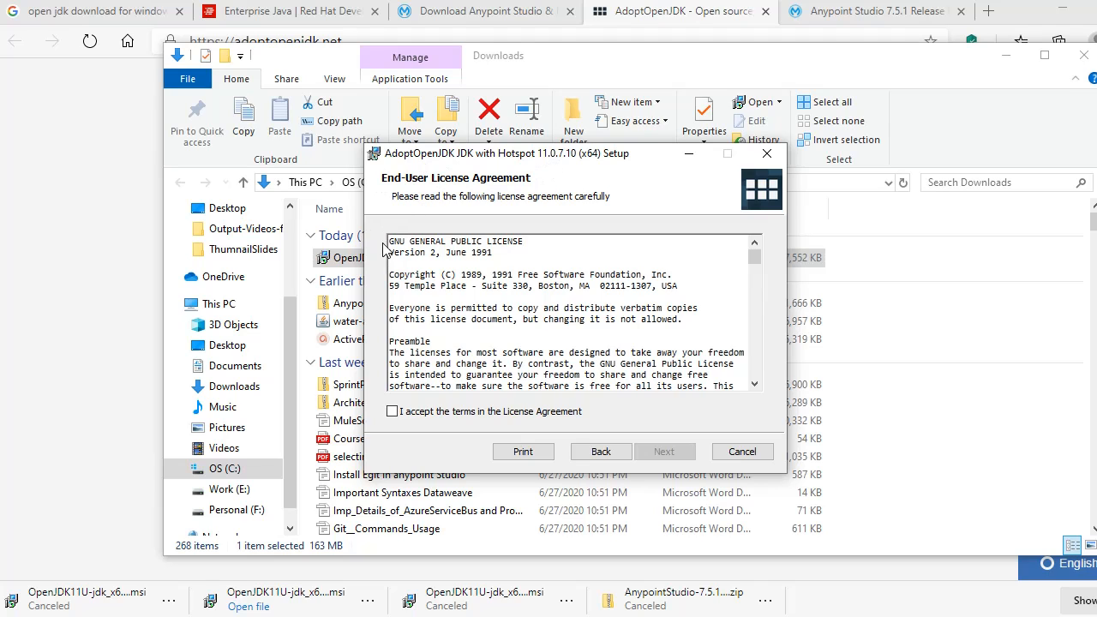
{"action": "left_click", "coordinate": [1005, 55]}
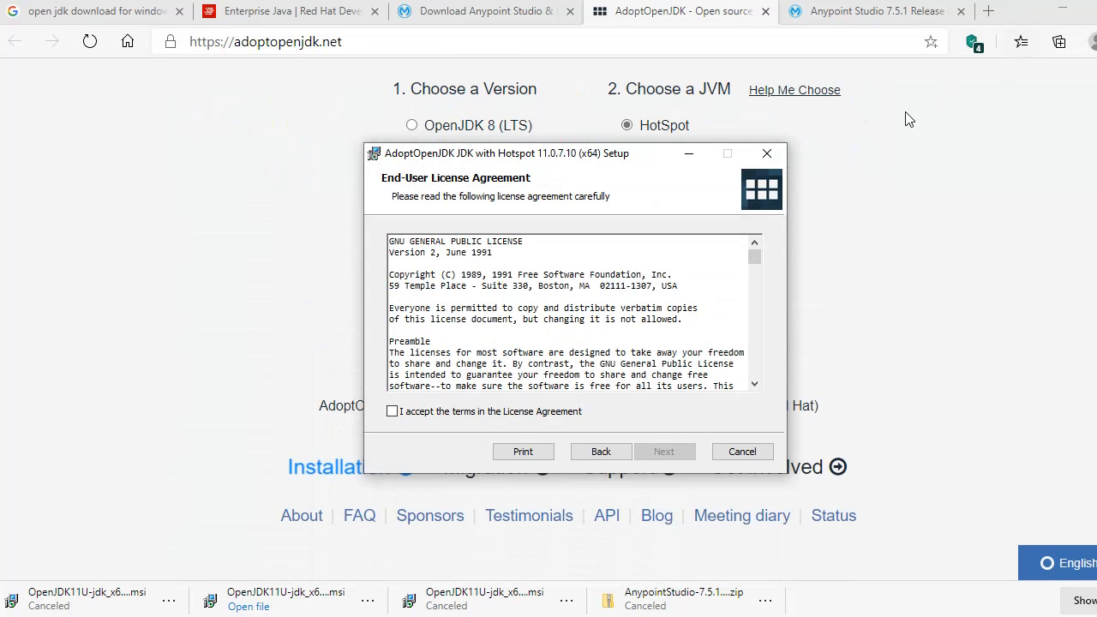
{"action": "left_click", "coordinate": [392, 412]}
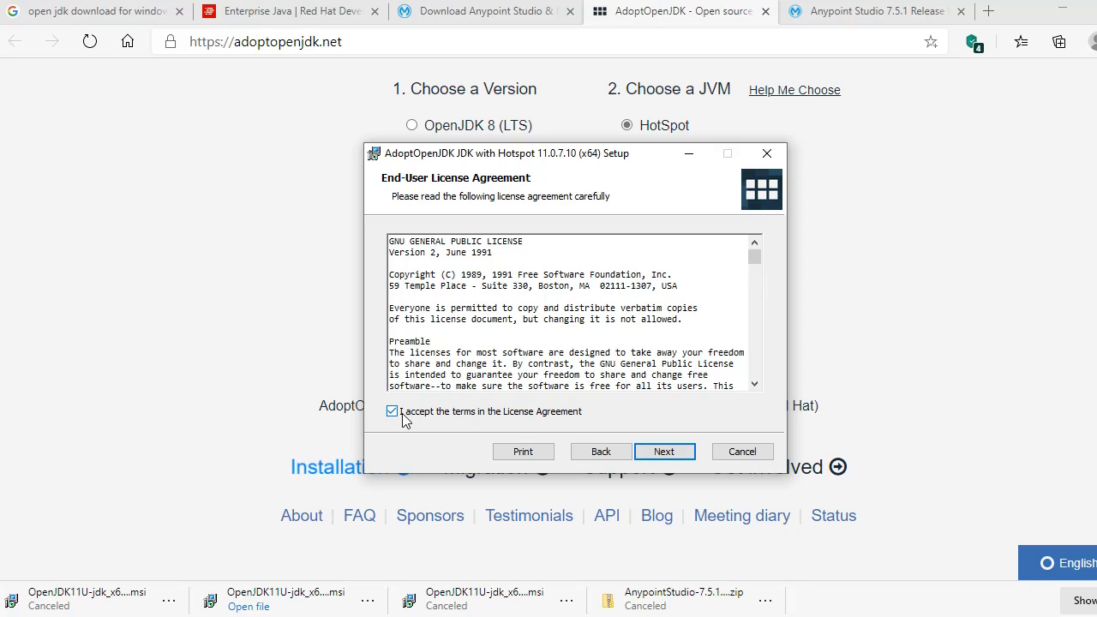
{"action": "left_click", "coordinate": [658, 451]}
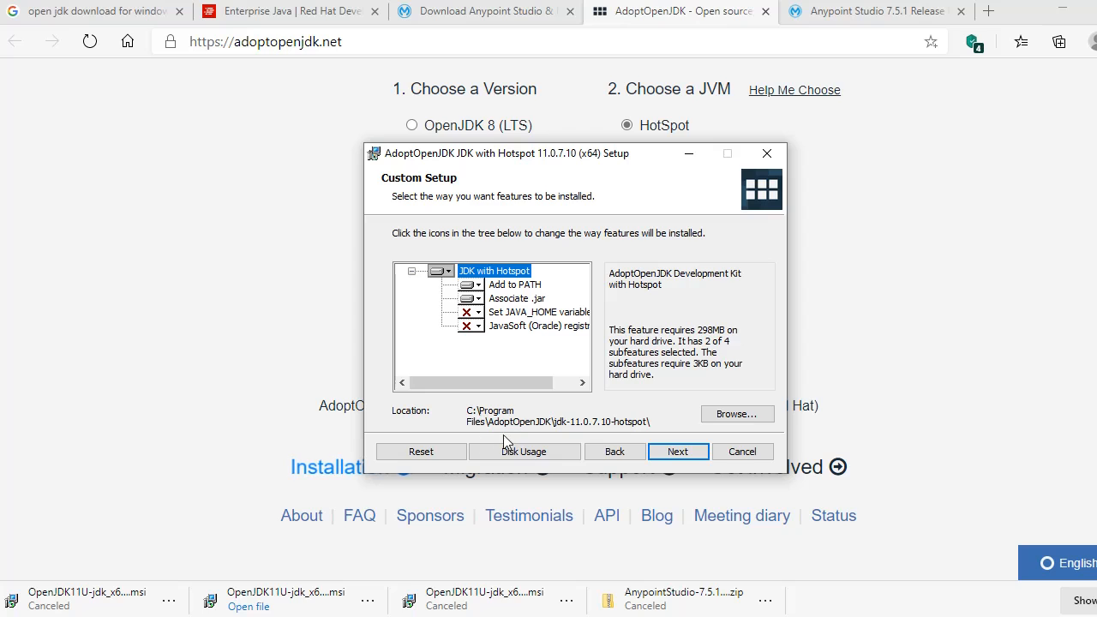
Change the JDK installation's destination folder name to E:\Openjdk-install
{"action": "left_click", "coordinate": [737, 415]}
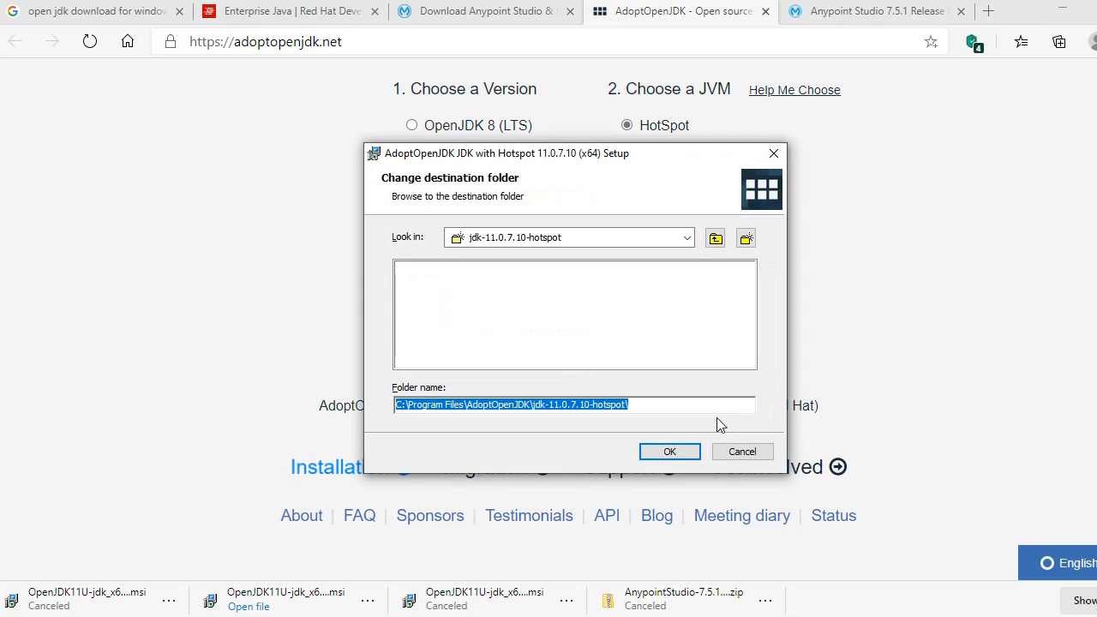
{"action": "left_click", "coordinate": [674, 407]}
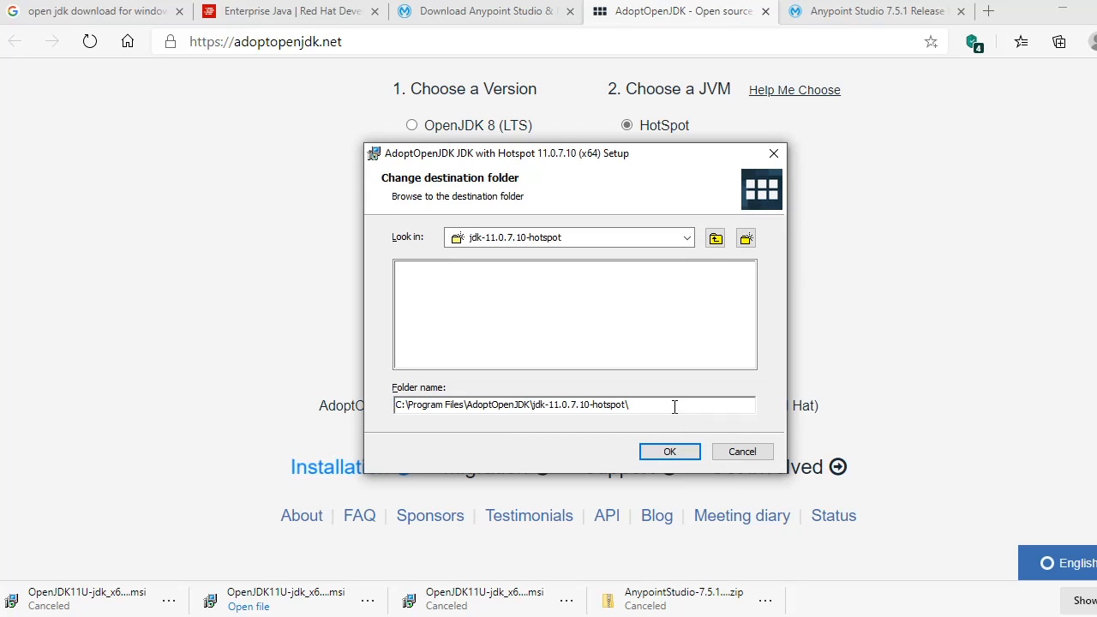
{"action": "key", "text": "BackSpace"}
{"action": "key", "text": "BackSpace"}
{"action": "key", "text": "BackSpace"}
{"action": "key", "text": "BackSpace"}
{"action": "key", "text": "BackSpace"}
{"action": "key", "text": "BackSpace"}
{"action": "key", "text": "BackSpace"}
{"action": "key", "text": "BackSpace"}
{"action": "key", "text": "BackSpace"}
{"action": "key", "text": "BackSpace"}
{"action": "key", "text": "BackSpace"}
{"action": "key", "text": "BackSpace"}
{"action": "key", "text": "BackSpace"}
{"action": "key", "text": "BackSpace"}
{"action": "key", "text": "BackSpace"}
{"action": "key", "text": "BackSpace"}
{"action": "key", "text": "BackSpace"}
{"action": "key", "text": "BackSpace"}
{"action": "key", "text": "BackSpace"}
{"action": "key", "text": "BackSpace"}
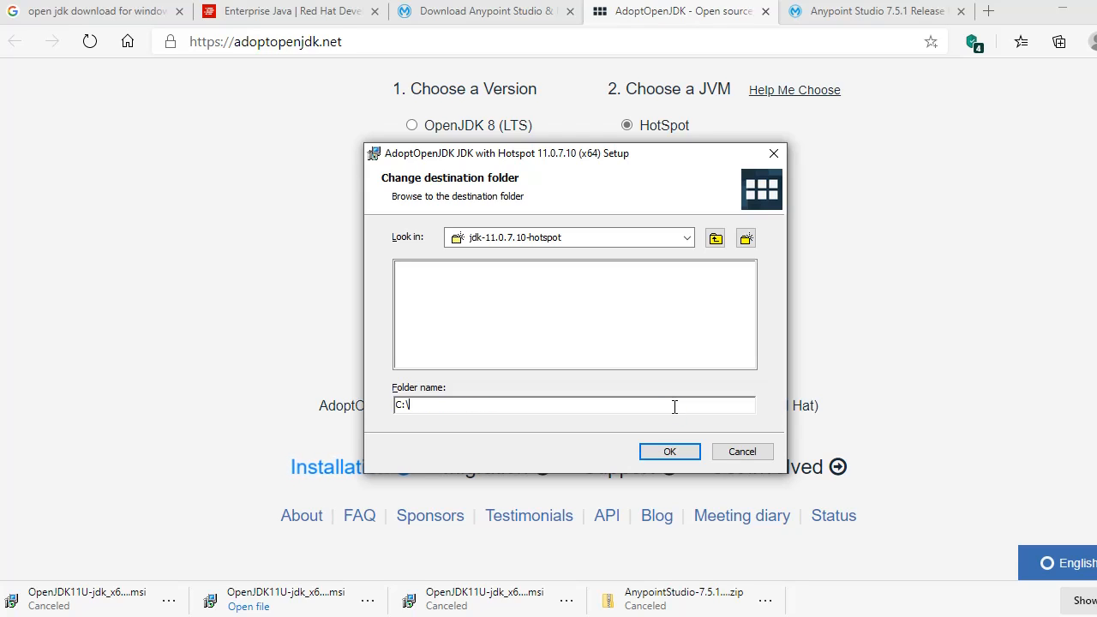
{"action": "key", "text": "BackSpace"}
{"action": "key", "text": "BackSpace"}
{"action": "type", "text": "E:\\Openjdk-install"}
Create the Openjdk-install folder on the Work (E:) drive and confirm it as the installation destination
{"action": "left_click", "coordinate": [715, 239]}
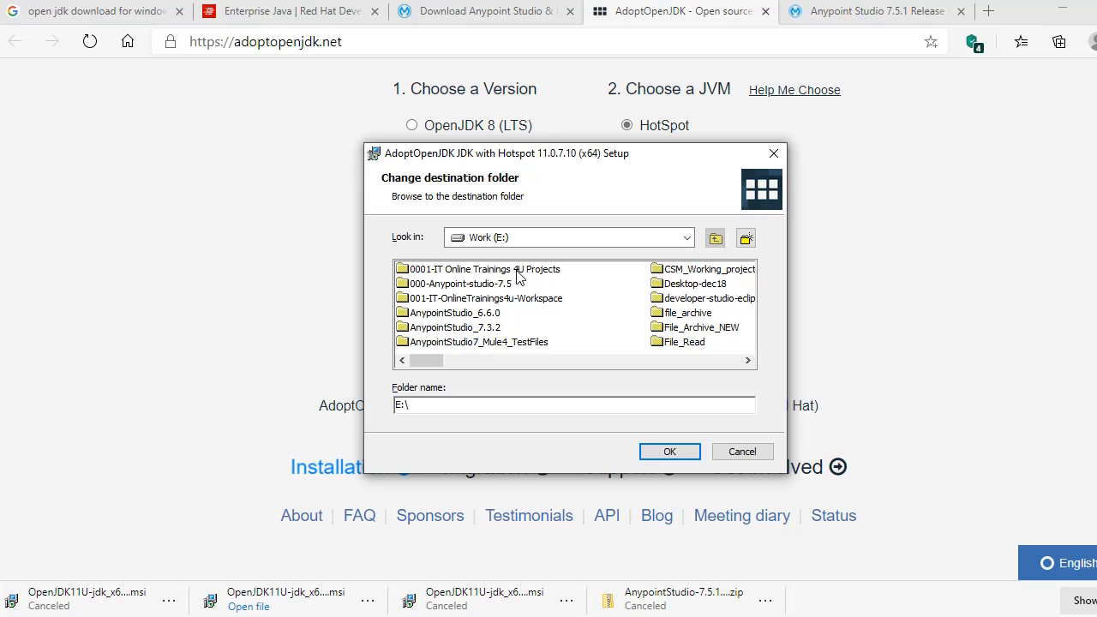
{"action": "left_click", "coordinate": [747, 238]}
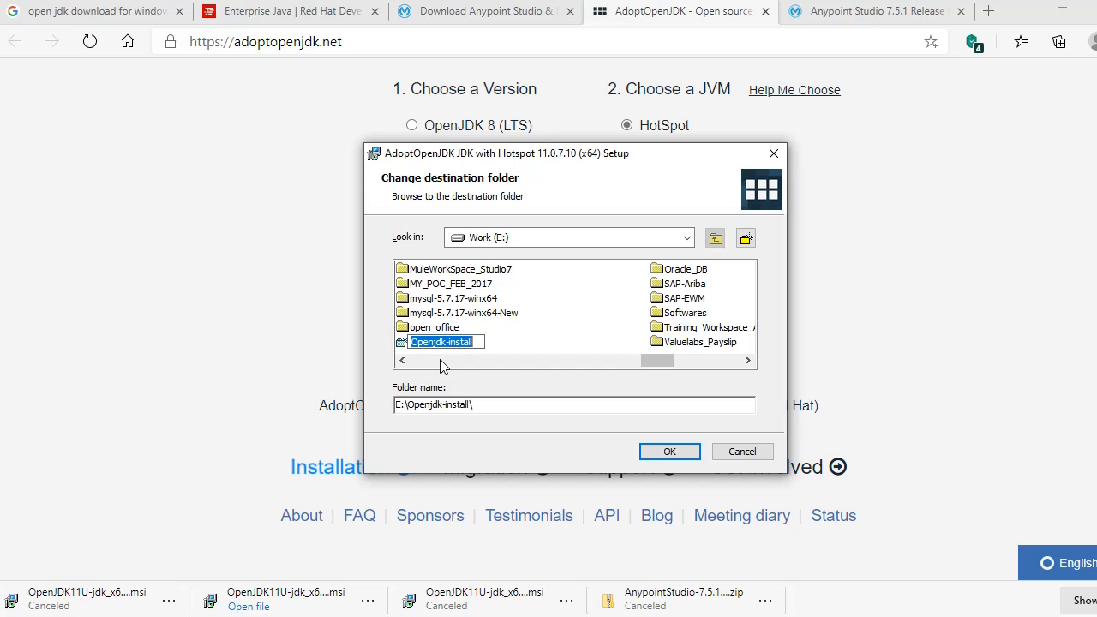
{"action": "left_click", "coordinate": [514, 330]}
{"action": "left_click", "coordinate": [465, 345]}
{"action": "left_click", "coordinate": [667, 453]}
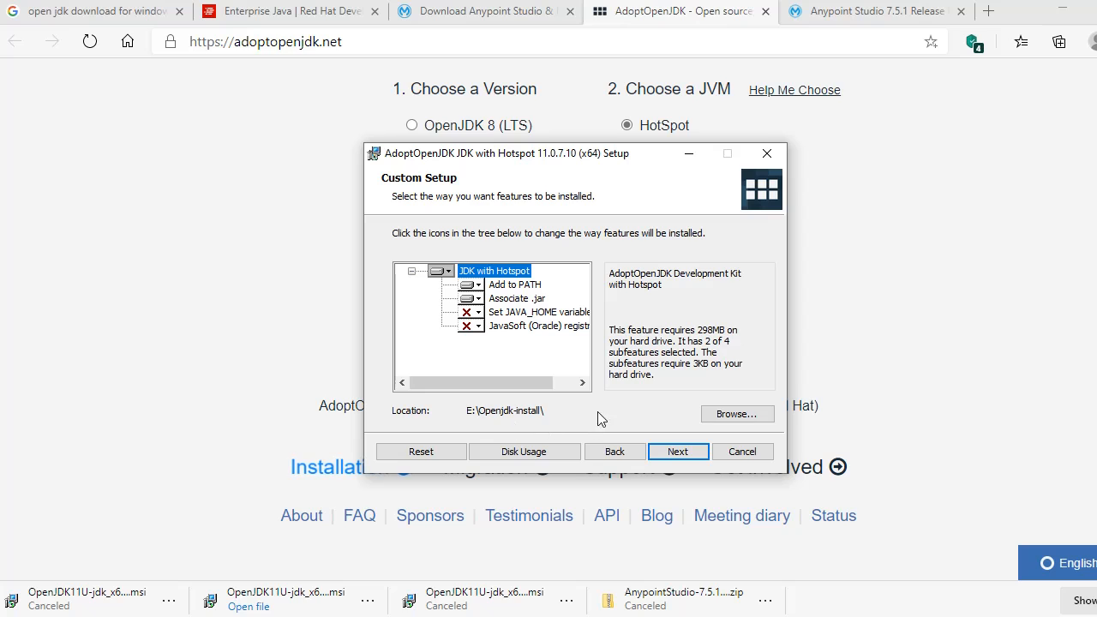
Continue past the custom setup and start the AdoptOpenJDK JDK installation
{"action": "left_click", "coordinate": [673, 452]}
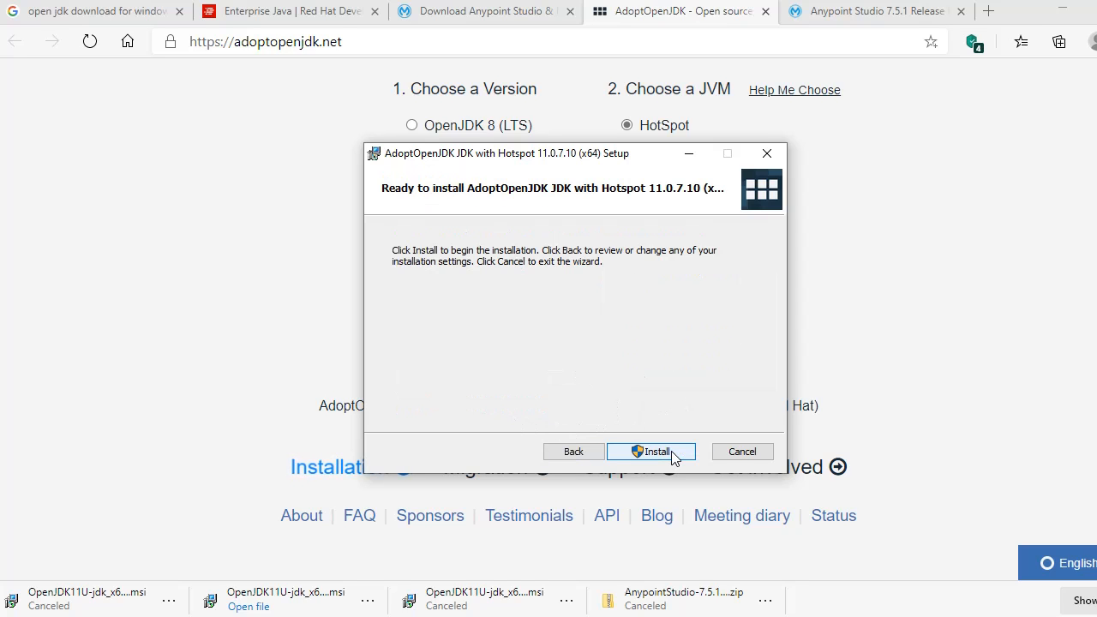
{"action": "left_click", "coordinate": [663, 454]}
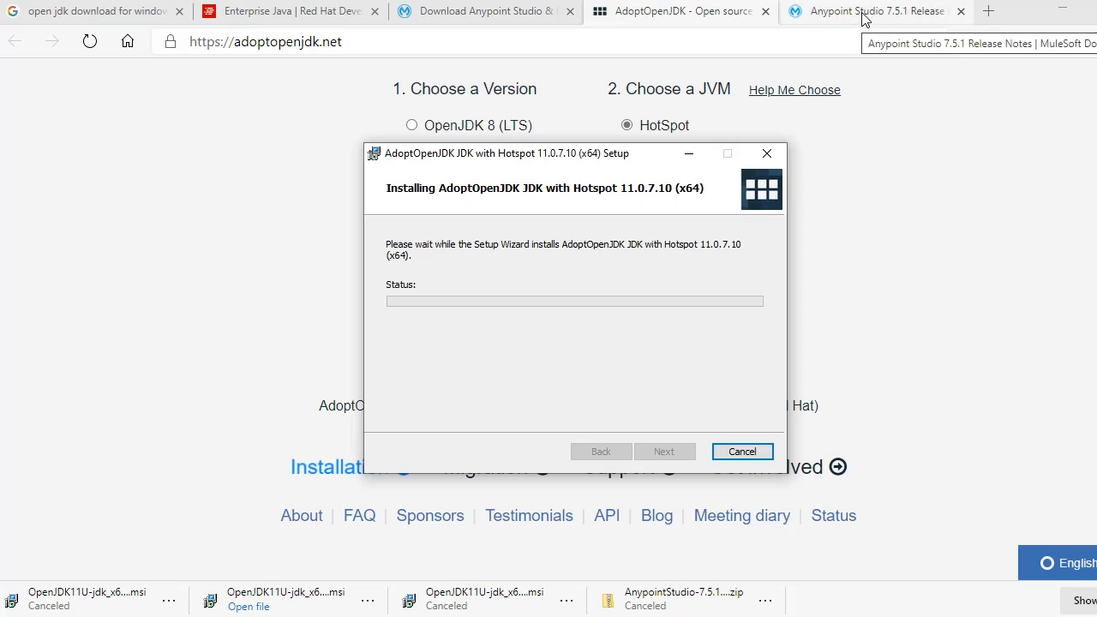
Open anypoint.mulesoft.com in a new browser tab
{"action": "left_click", "coordinate": [991, 15]}
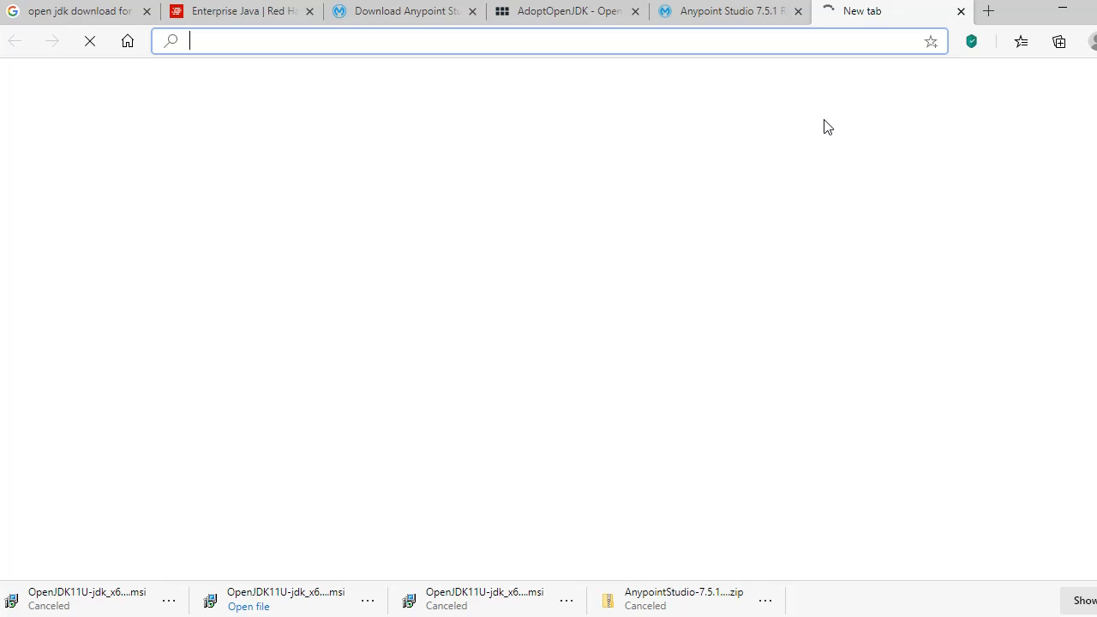
{"action": "type", "text": "any"}
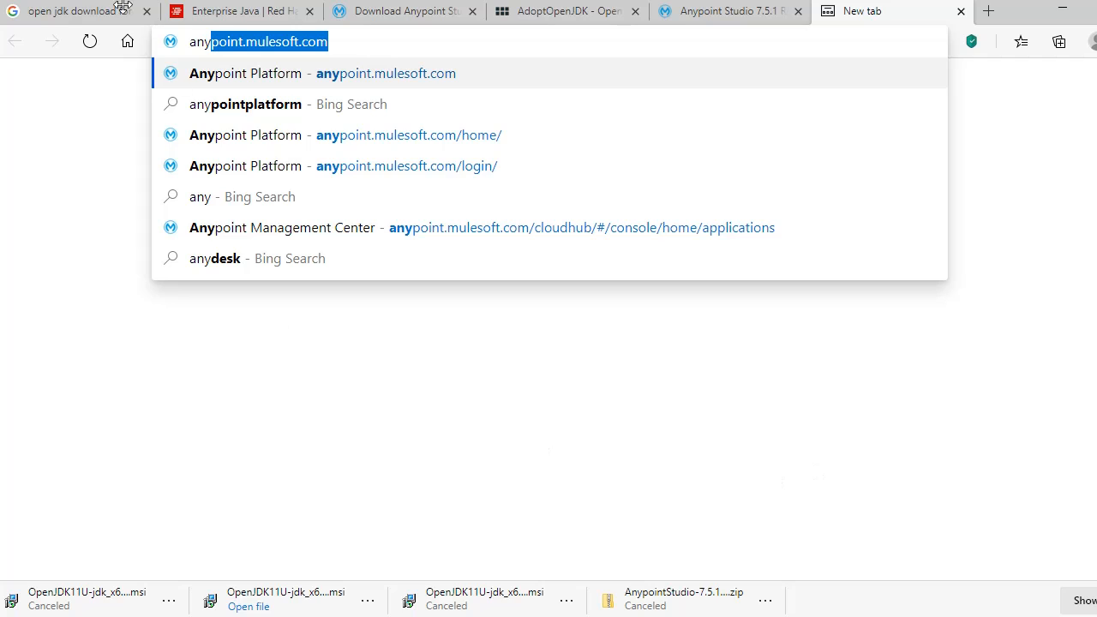
{"action": "left_click", "coordinate": [458, 74]}
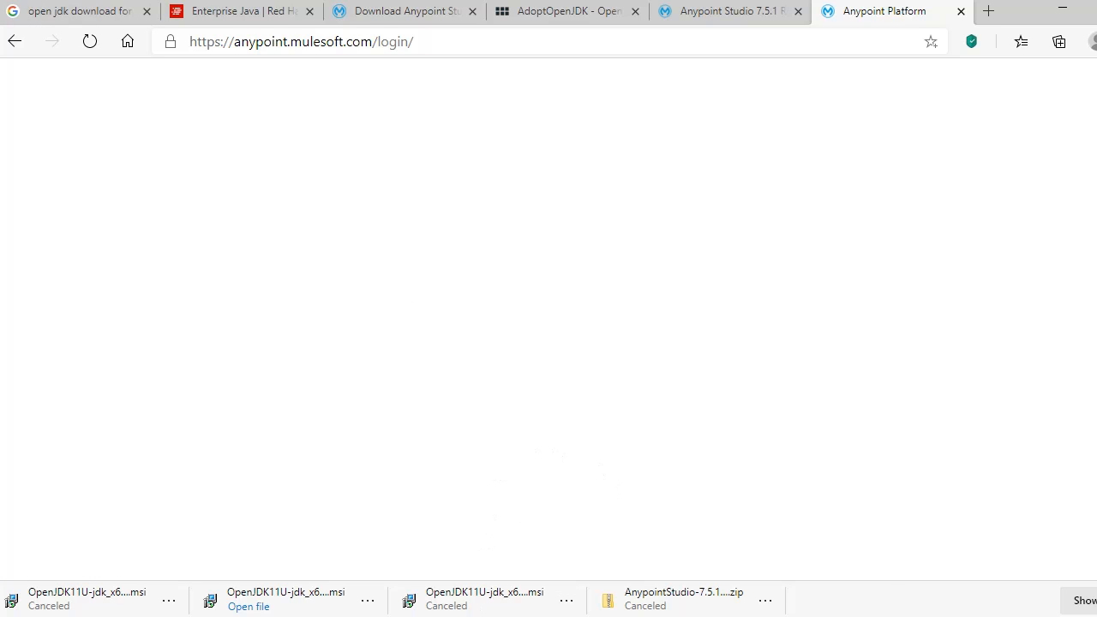
Check the progress of the AdoptOpenJDK installation and return to the Anypoint Platform sign-in page
{"action": "mouse_move", "coordinate": [808, 616]}
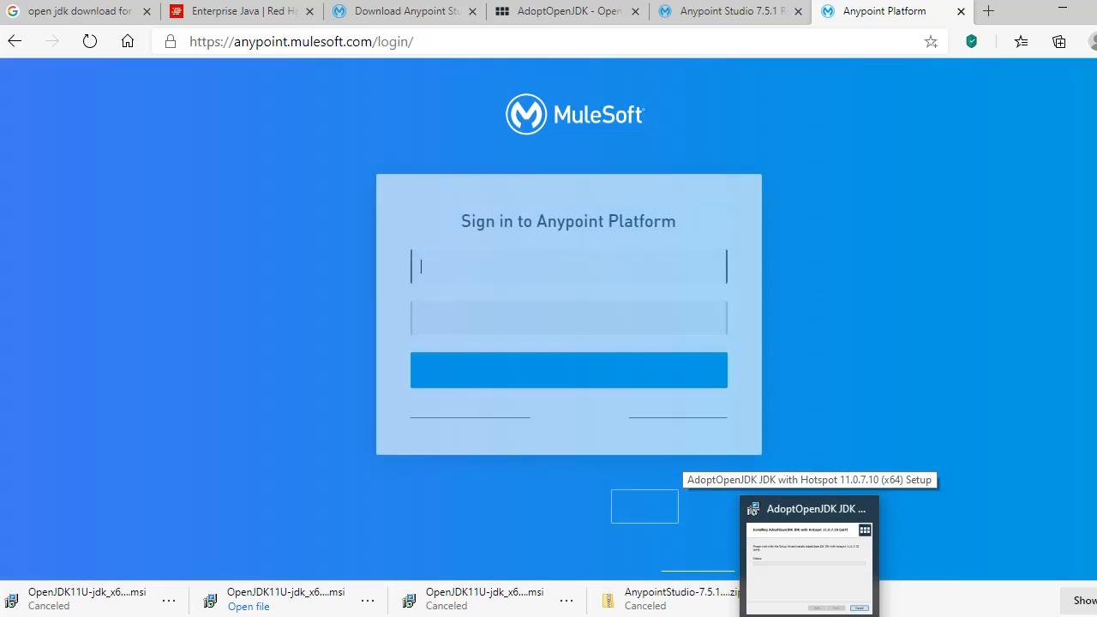
{"action": "left_click", "coordinate": [809, 616]}
{"action": "left_click", "coordinate": [808, 615]}
{"action": "left_click", "coordinate": [809, 616]}
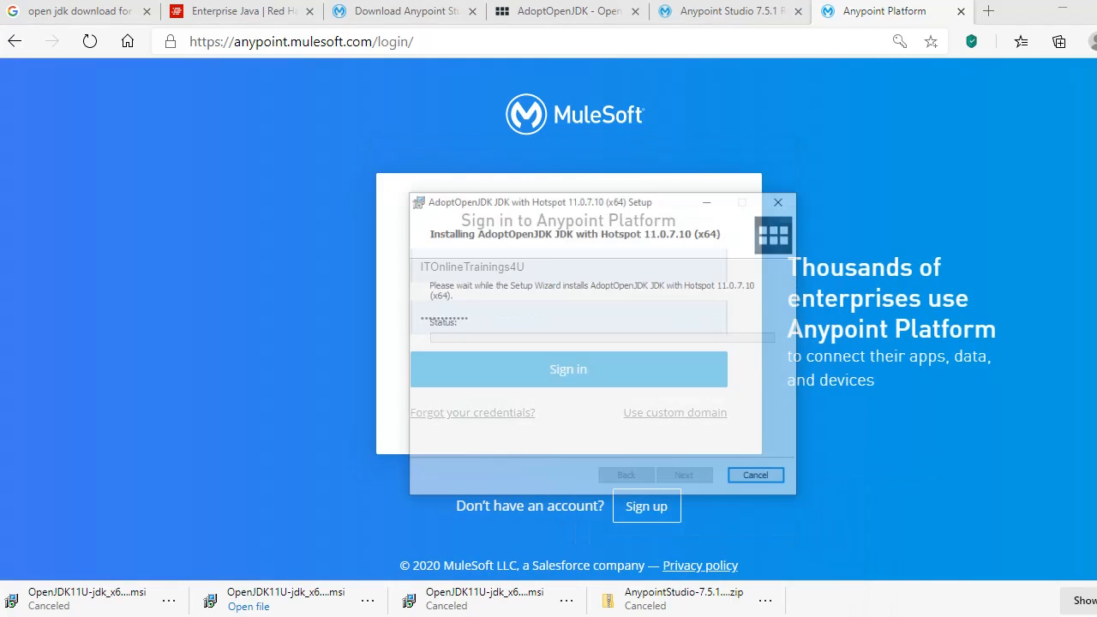
{"action": "left_click", "coordinate": [809, 616]}
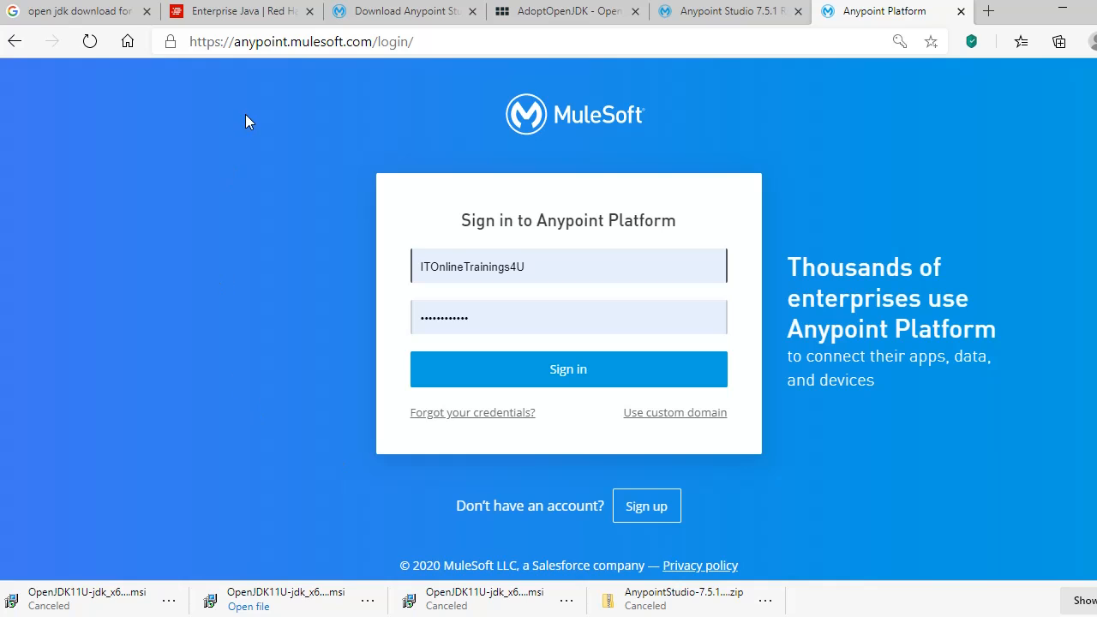
Open the Anypoint Platform sign-up form and fill in the full name and the saved e-mail address
{"action": "left_click", "coordinate": [647, 506]}
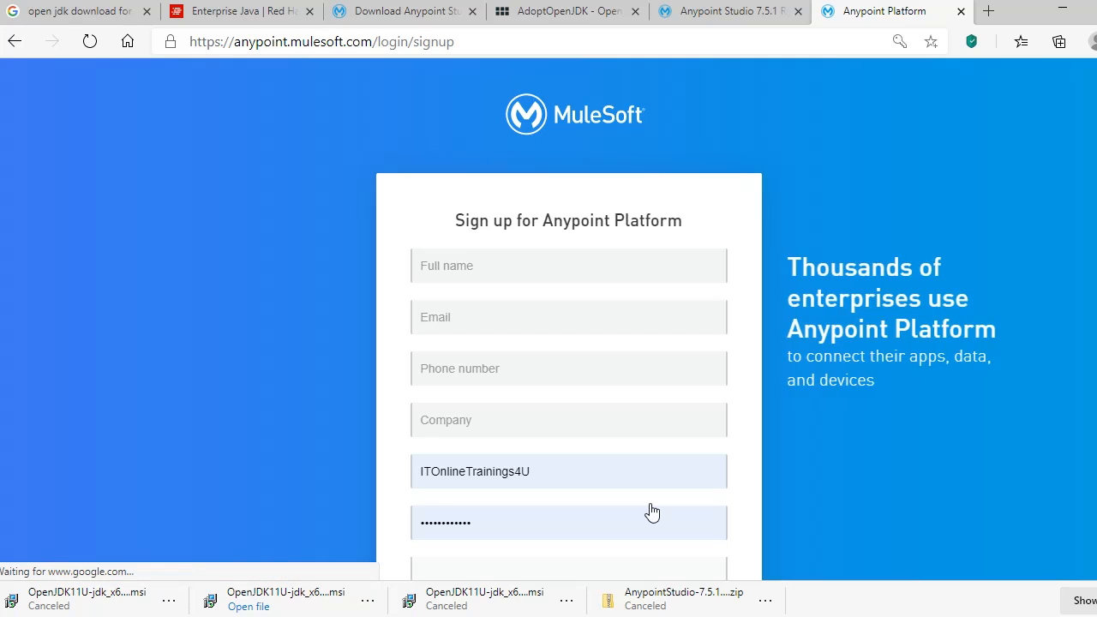
{"action": "left_click", "coordinate": [560, 265]}
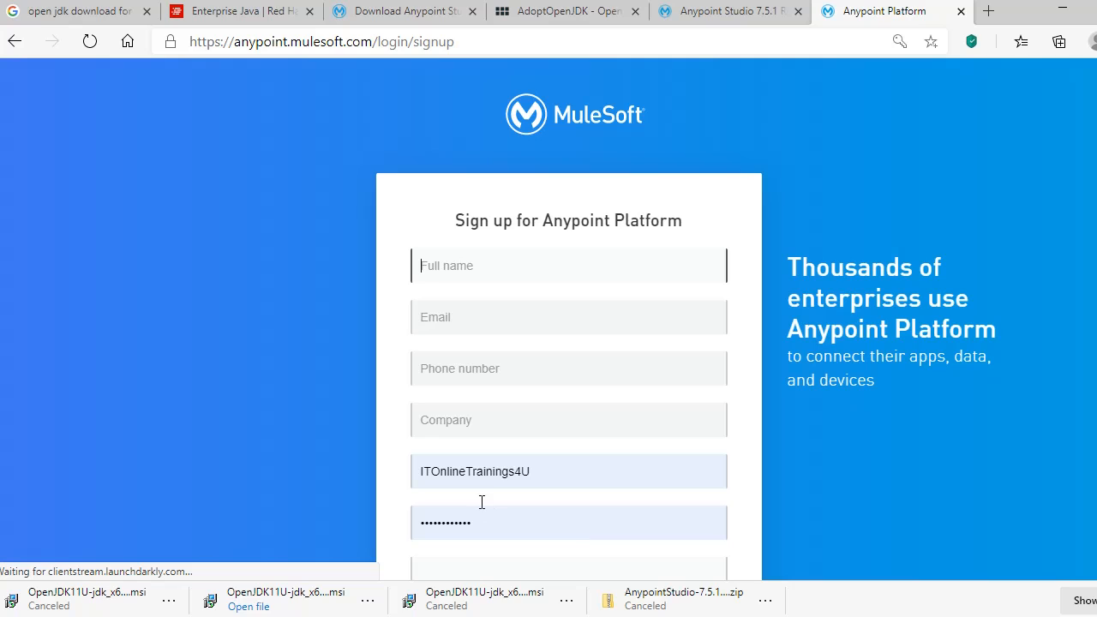
{"action": "type", "text": "It"}
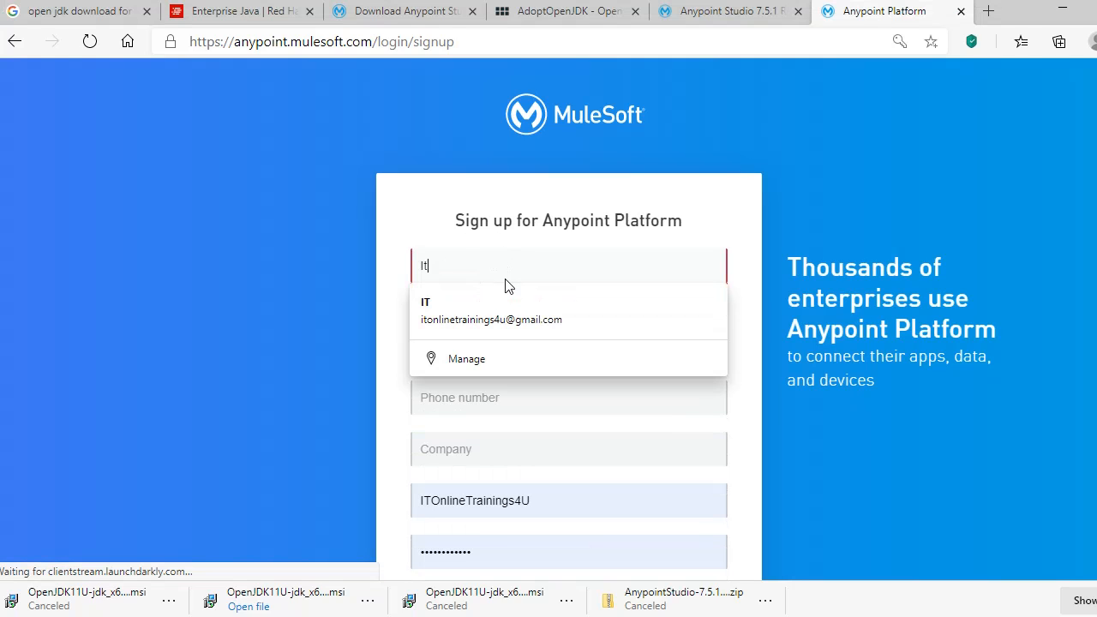
{"action": "type", "text": "onlinetrainings"}
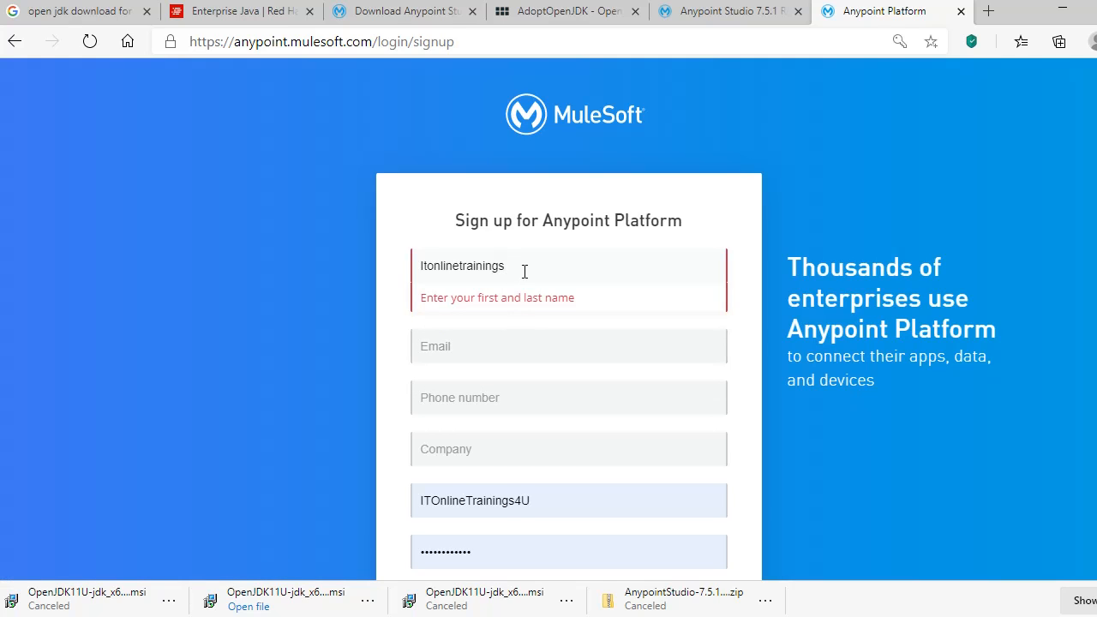
{"action": "type", "text": " 4u"}
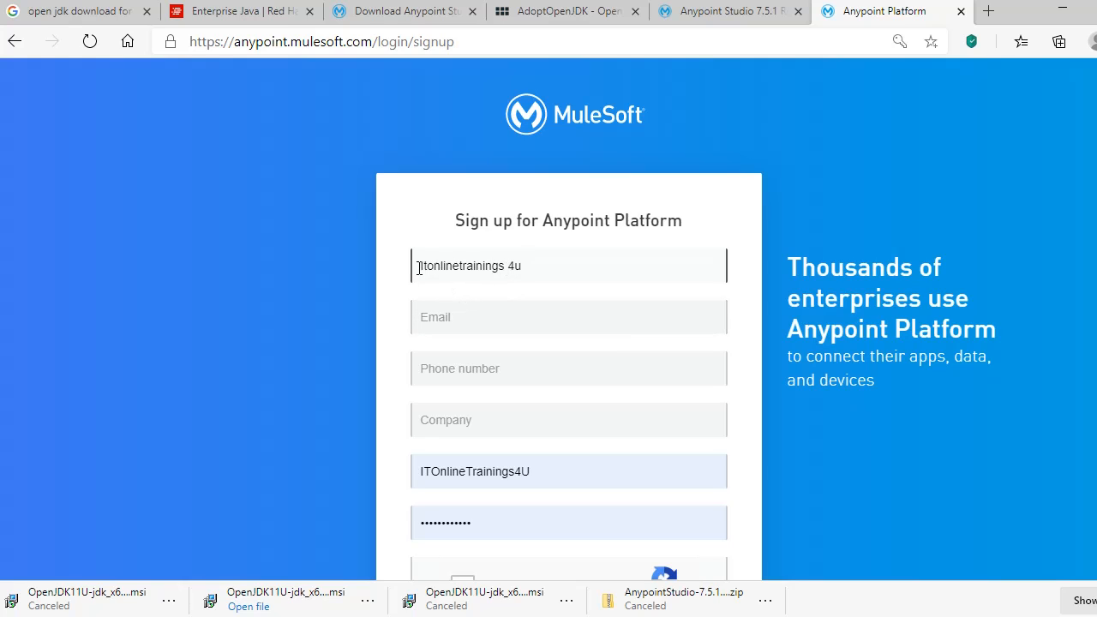
{"action": "left_click", "coordinate": [517, 314]}
{"action": "left_click", "coordinate": [522, 363]}
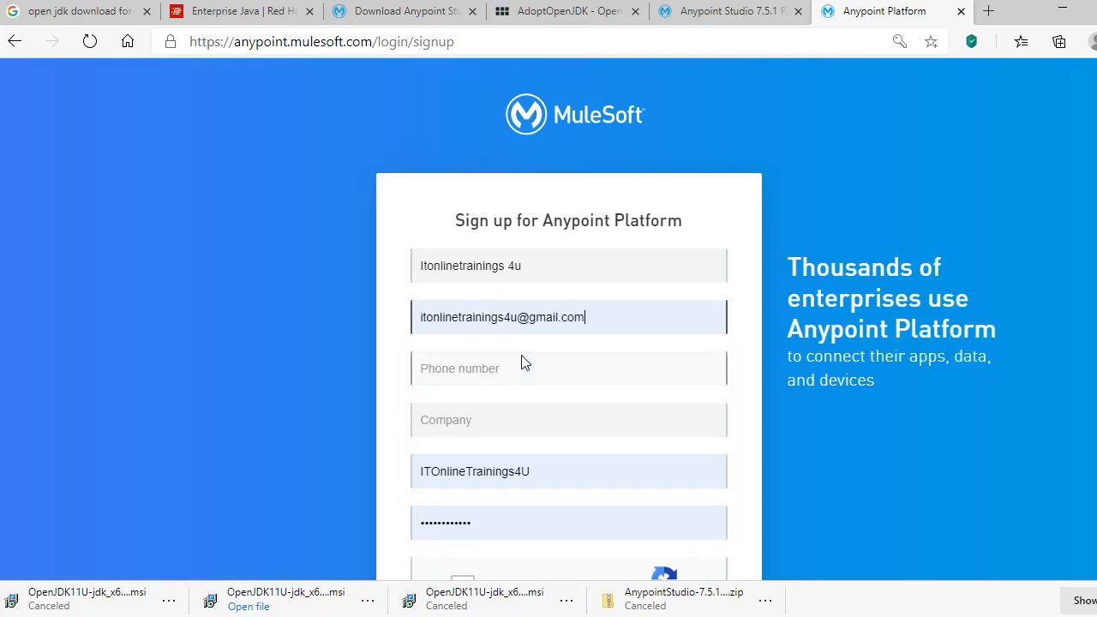
Fill in the phone number and enter ITOnline as the company in the sign-up form
{"action": "left_click", "coordinate": [512, 377]}
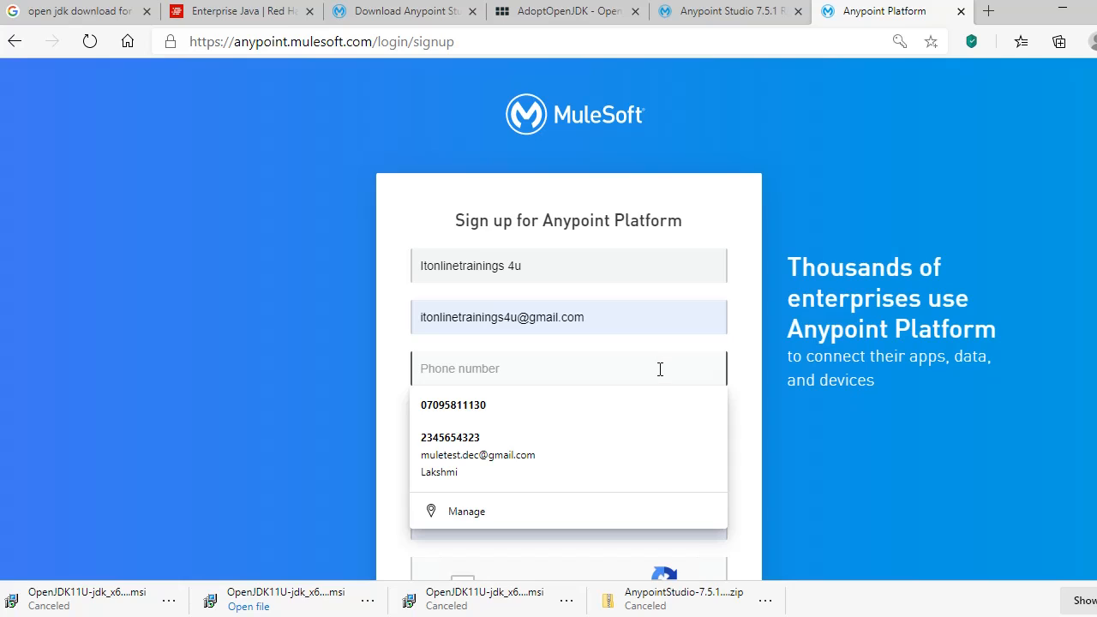
{"action": "type", "text": "3456"}
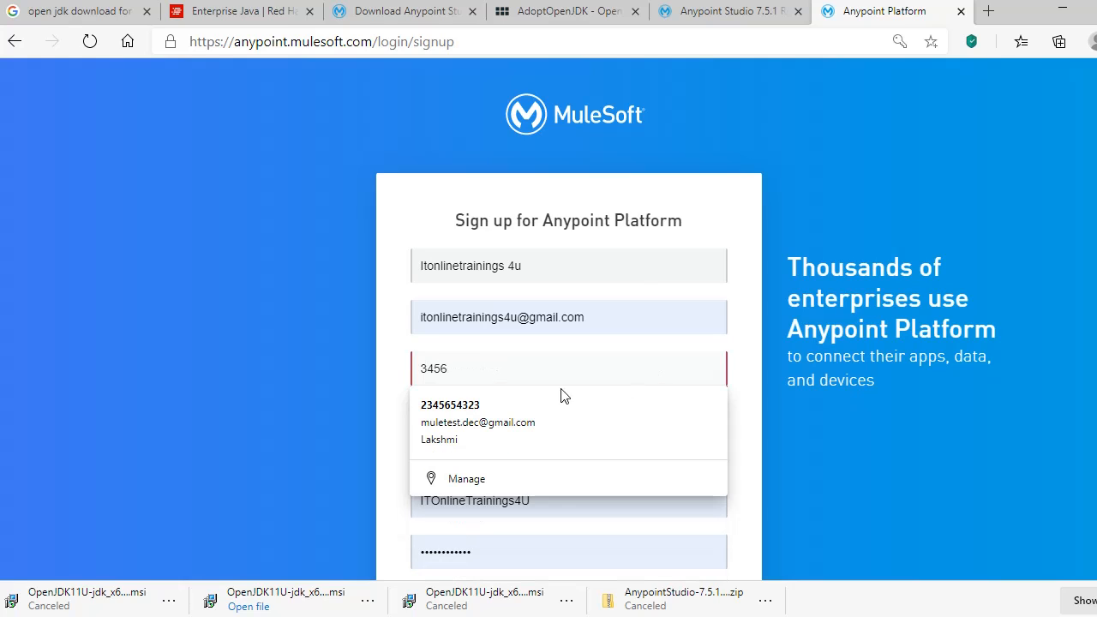
{"action": "type", "text": "6789012"}
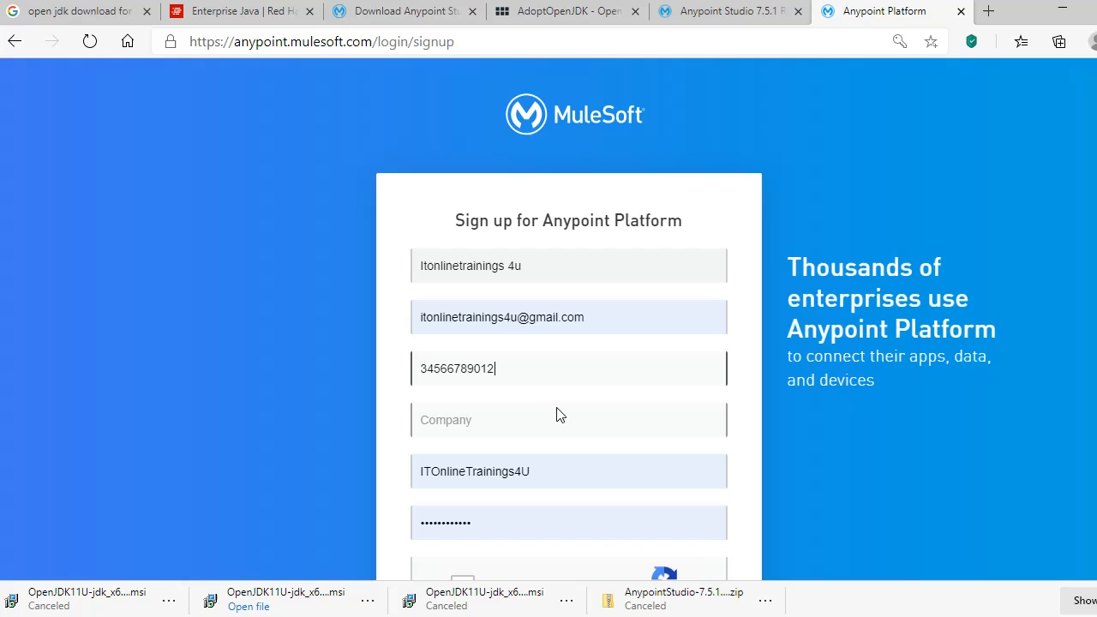
{"action": "scroll", "coordinate": [556, 414], "scroll_direction": "down", "scroll_amount": 1}
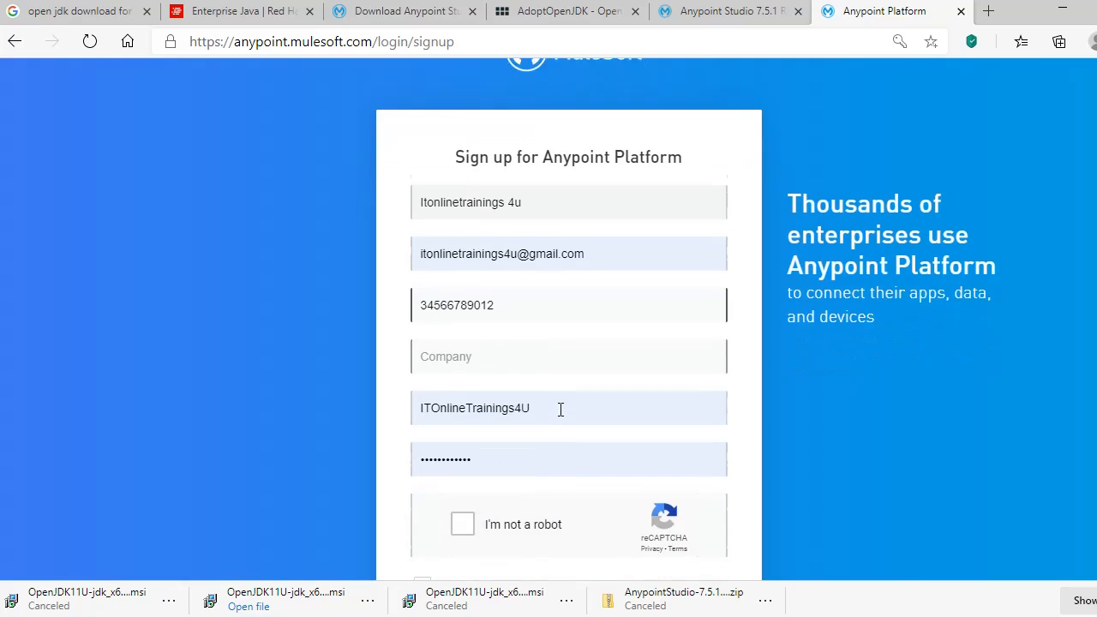
{"action": "left_click", "coordinate": [550, 353]}
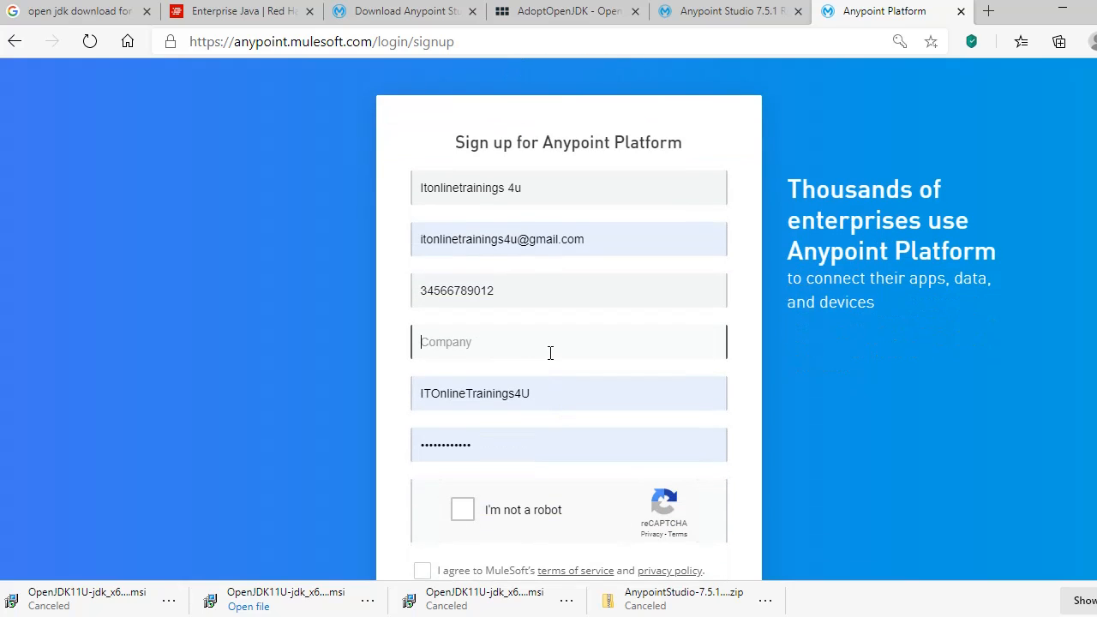
{"action": "type", "text": "ITOnline"}
Append Demo to the prefilled username and keep the autofilled password
{"action": "left_click", "coordinate": [561, 397]}
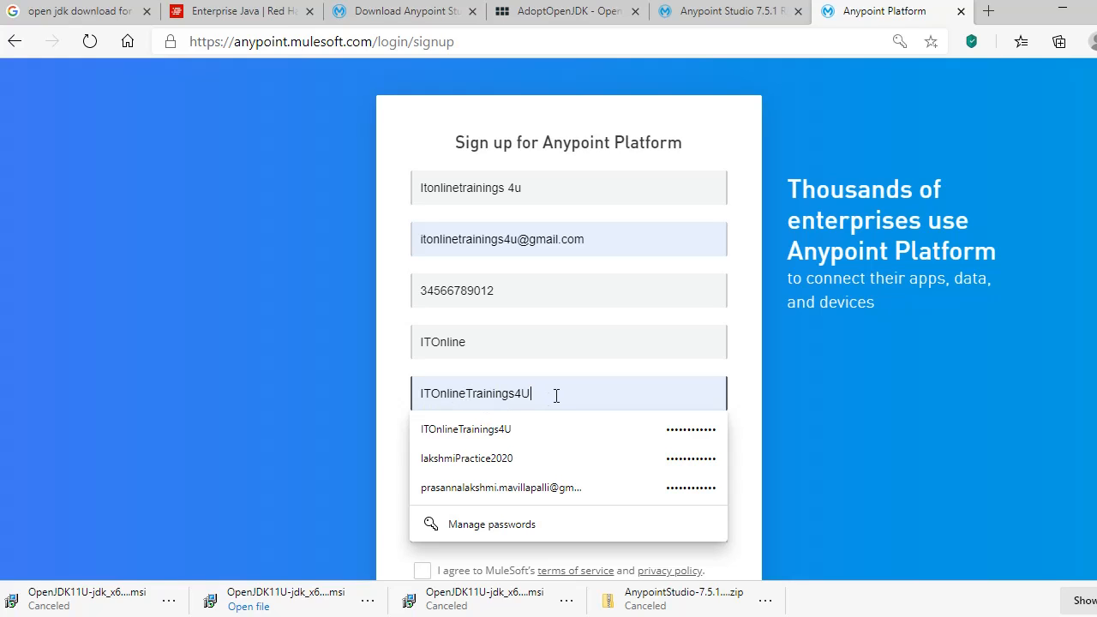
{"action": "type", "text": "2"}
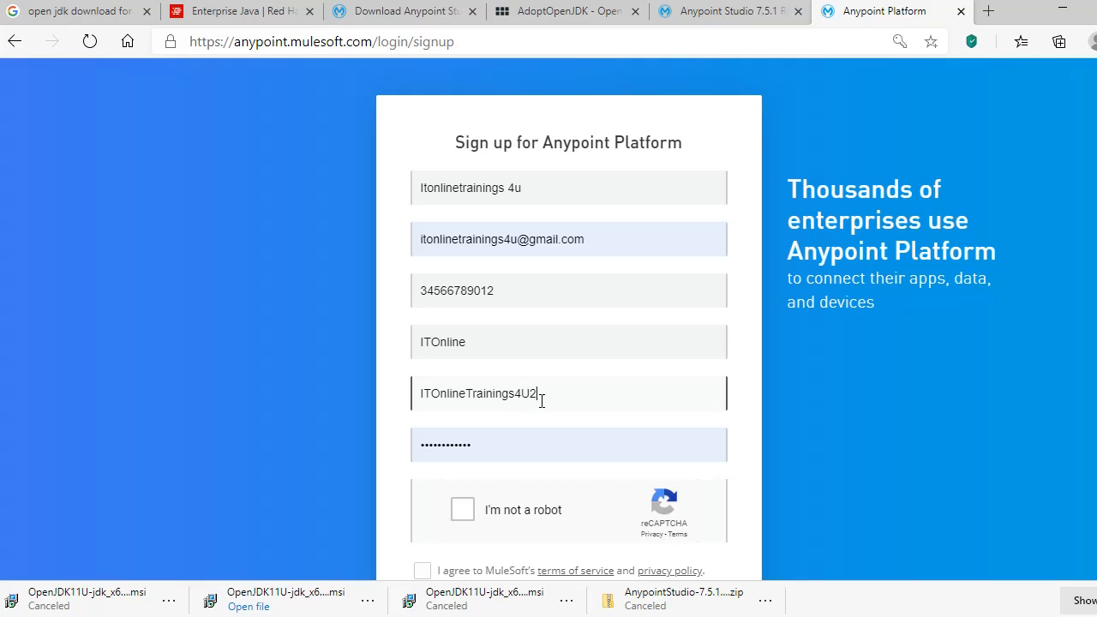
{"action": "key", "text": "BackSpace"}
{"action": "type", "text": "Demo"}
{"action": "left_click", "coordinate": [526, 443]}
{"action": "double_click", "coordinate": [419, 447]}
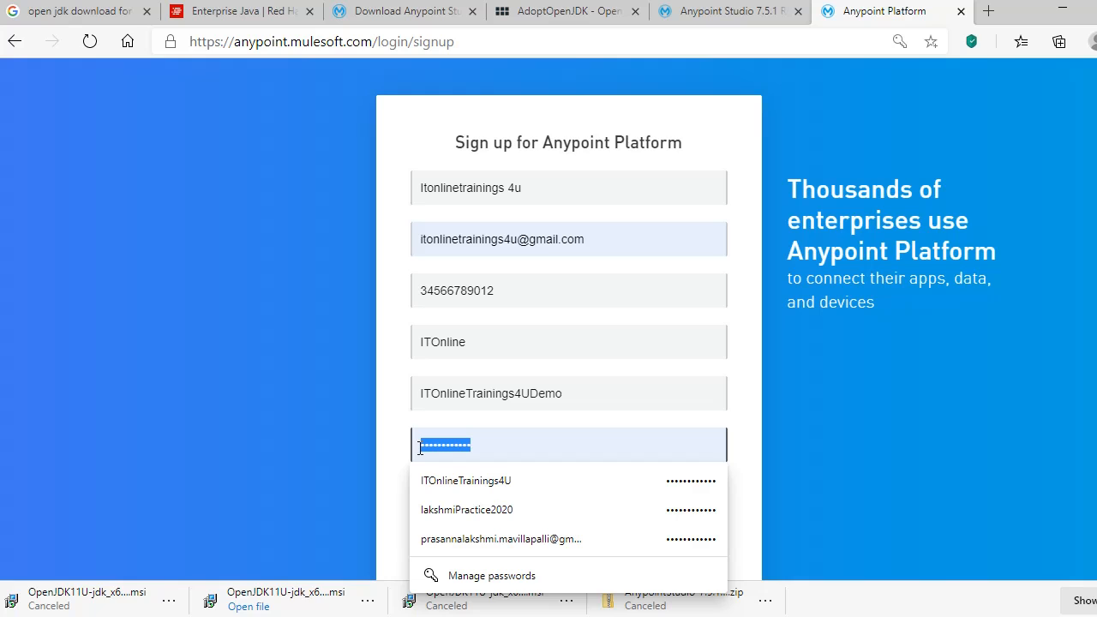
{"action": "left_click", "coordinate": [1008, 416]}
Complete the reCAPTCHA check by selecting the three images with stairs and verifying them
{"action": "scroll", "coordinate": [976, 429], "scroll_direction": "down", "scroll_amount": 3}
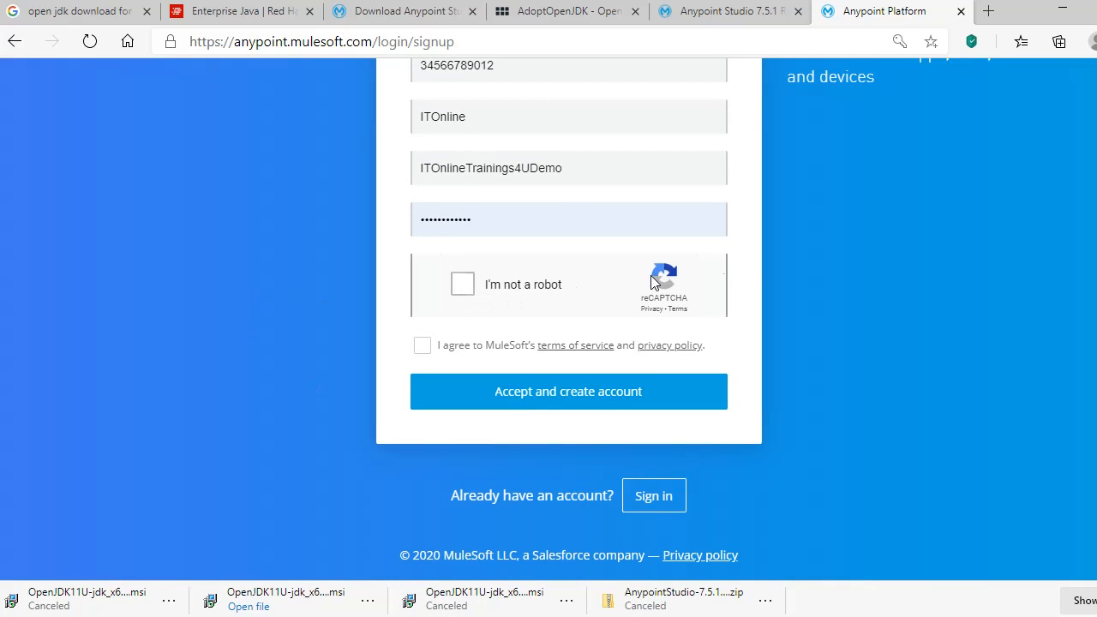
{"action": "left_click", "coordinate": [468, 294]}
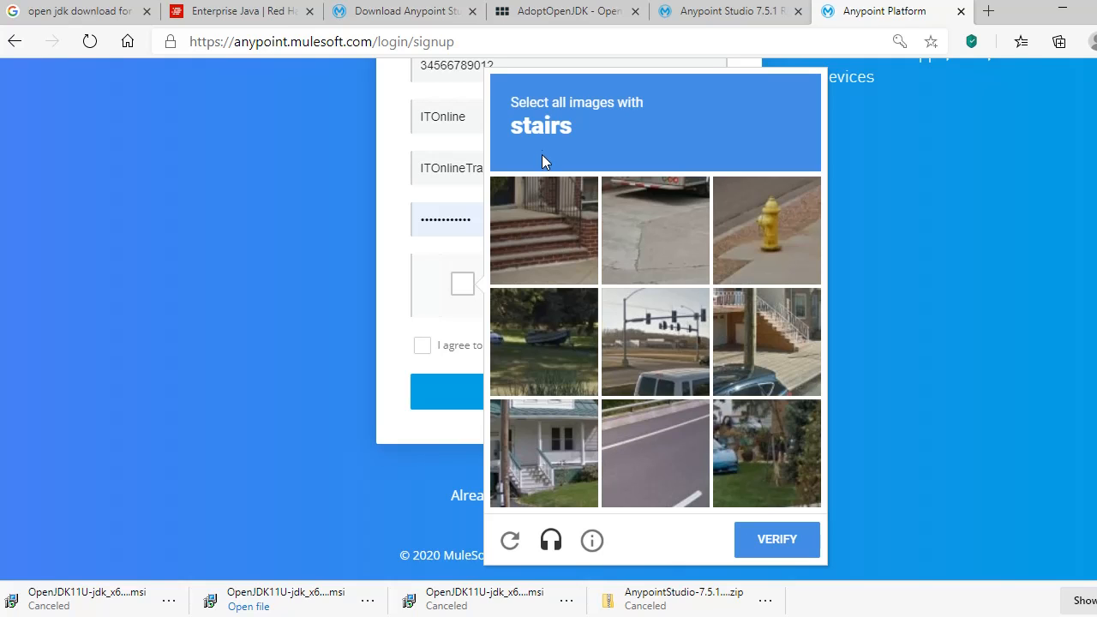
{"action": "left_click", "coordinate": [546, 249]}
{"action": "left_click", "coordinate": [791, 343]}
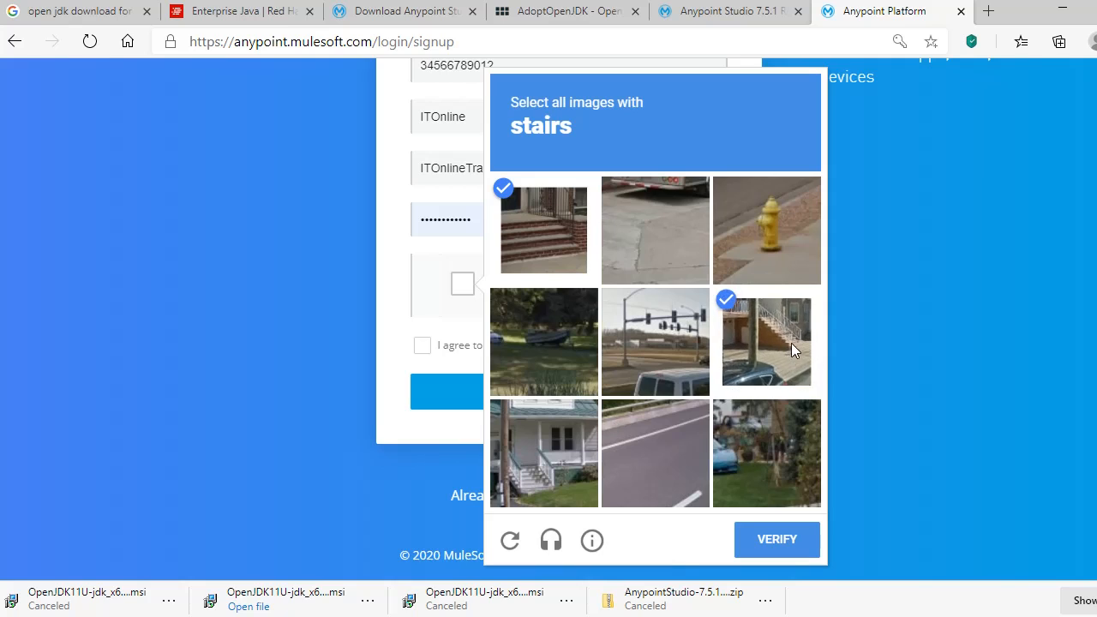
{"action": "left_click", "coordinate": [582, 474]}
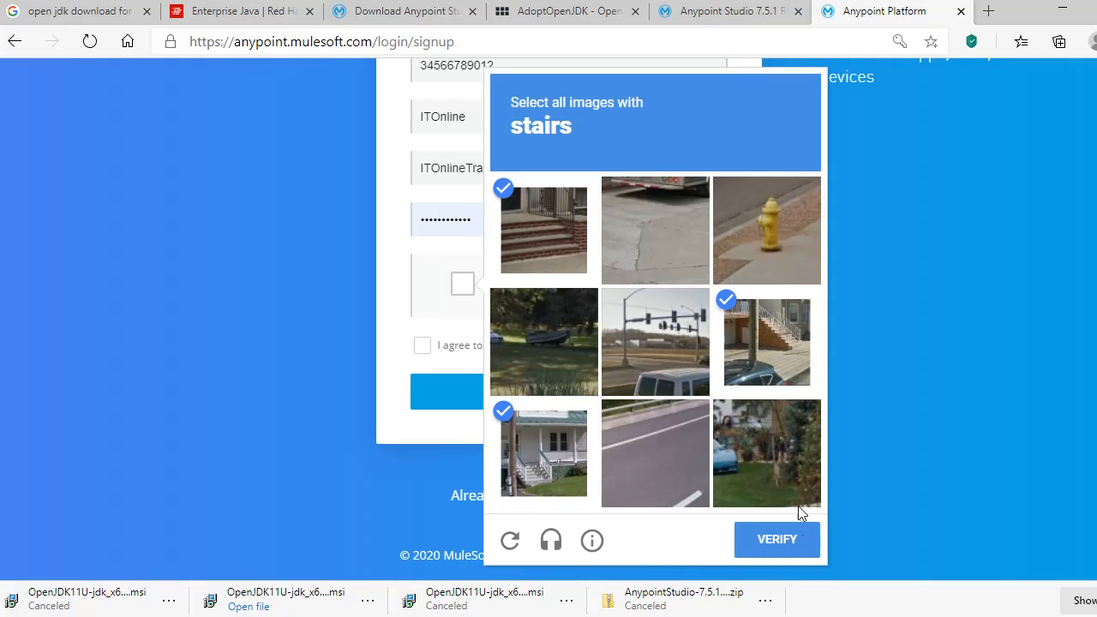
{"action": "left_click", "coordinate": [785, 553]}
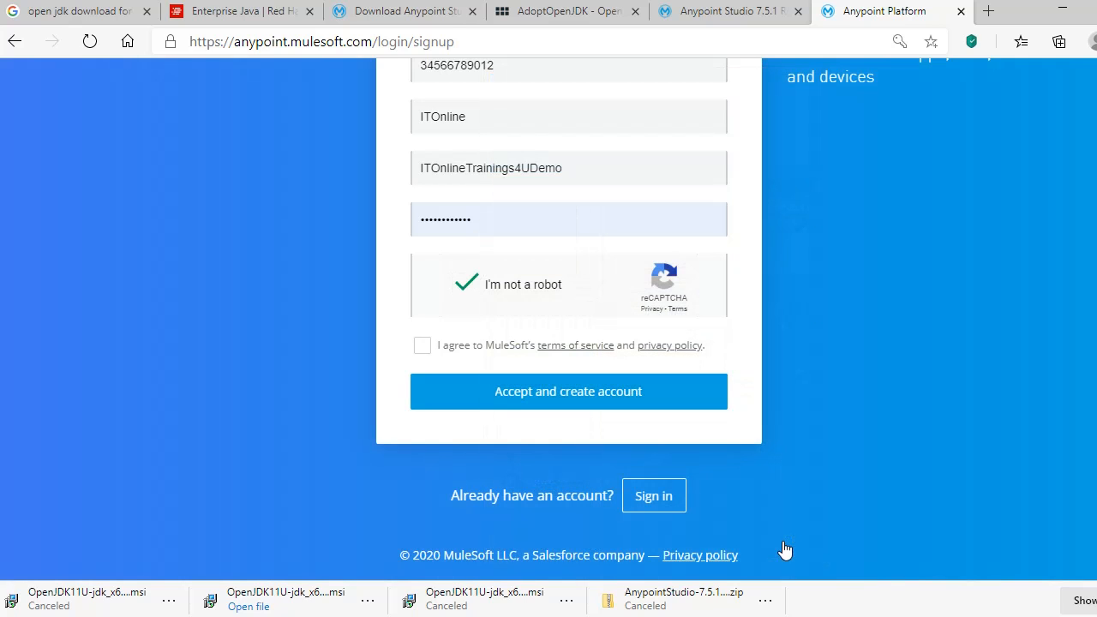
Agree to MuleSoft's terms of service, create the account and save its password in the browser
{"action": "left_click", "coordinate": [422, 349]}
{"action": "left_click", "coordinate": [422, 351]}
{"action": "left_click", "coordinate": [531, 406]}
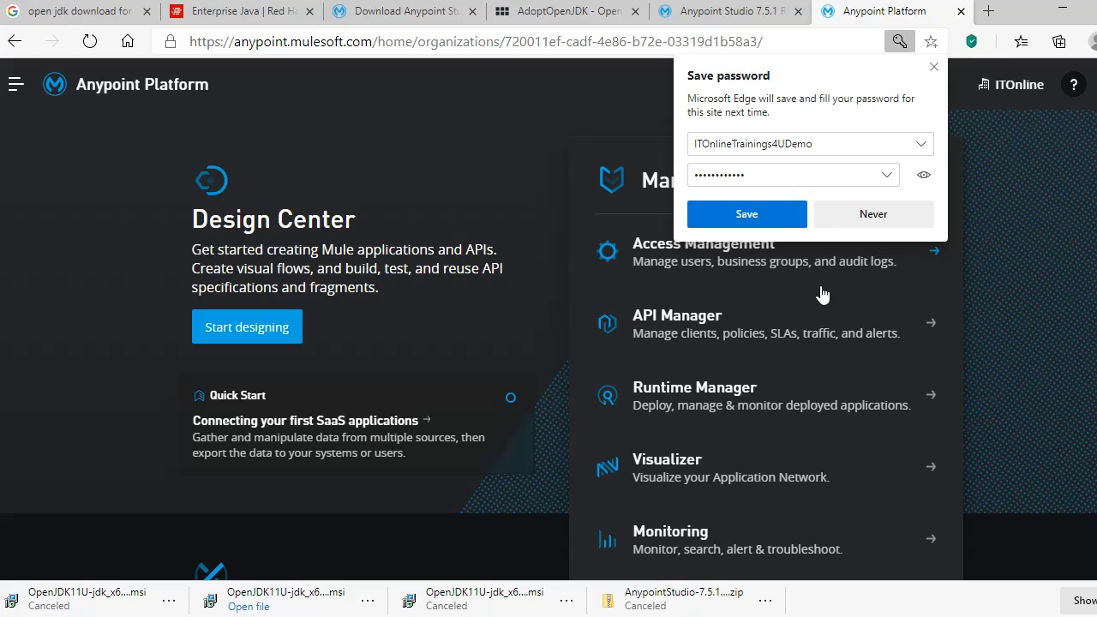
{"action": "left_click", "coordinate": [746, 214]}
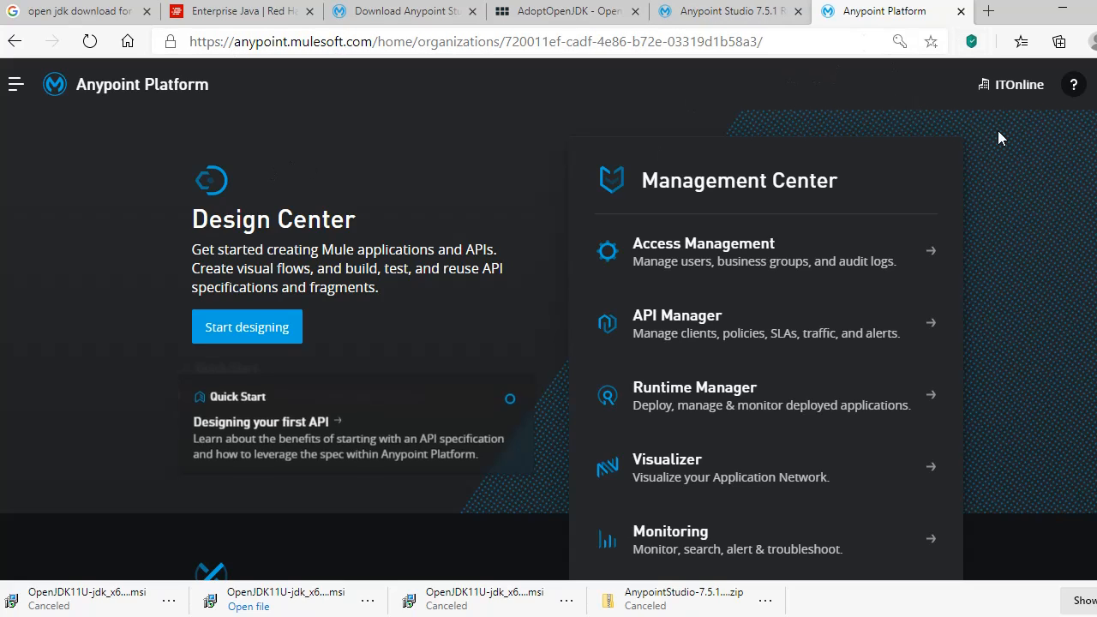
View the Business Groups list and the account options of the new Anypoint Platform account
{"action": "left_click", "coordinate": [1019, 87]}
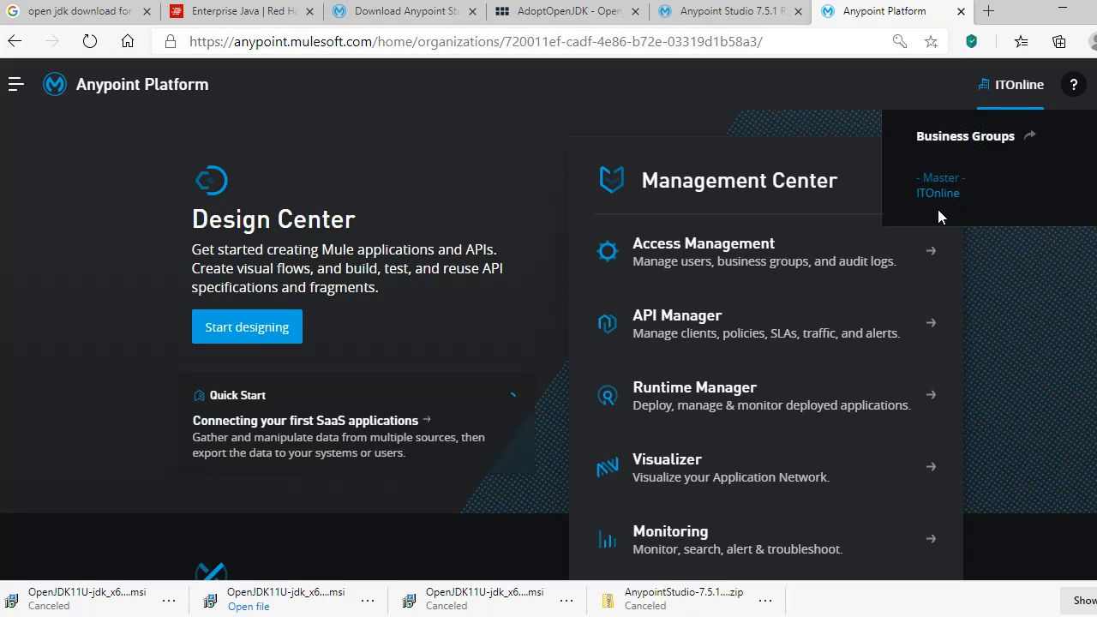
{"action": "left_click", "coordinate": [1096, 84]}
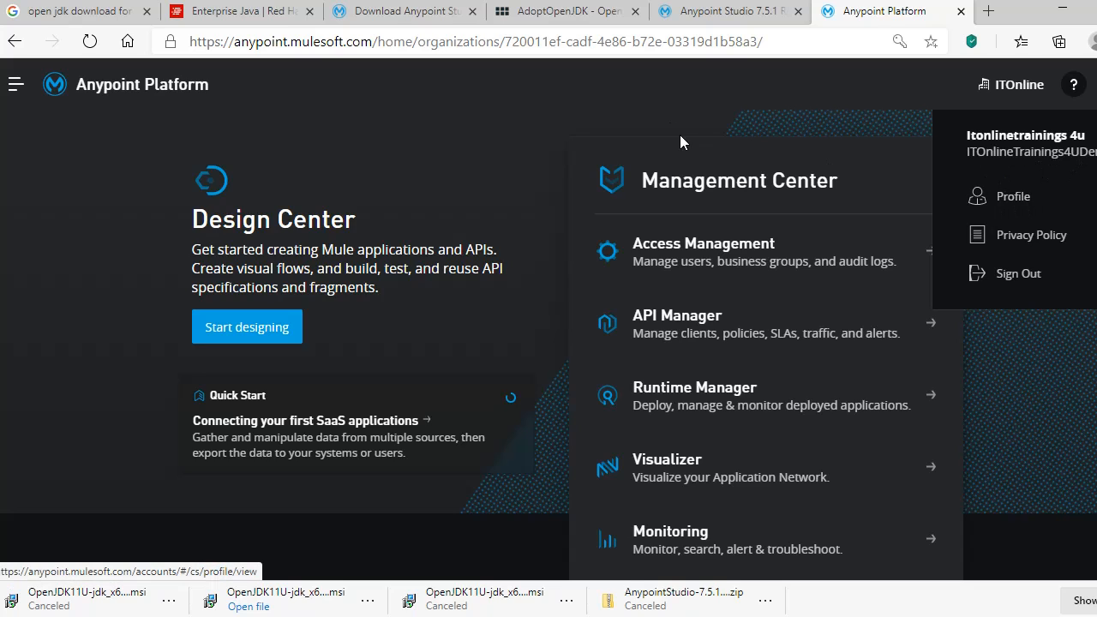
{"action": "left_click", "coordinate": [637, 109]}
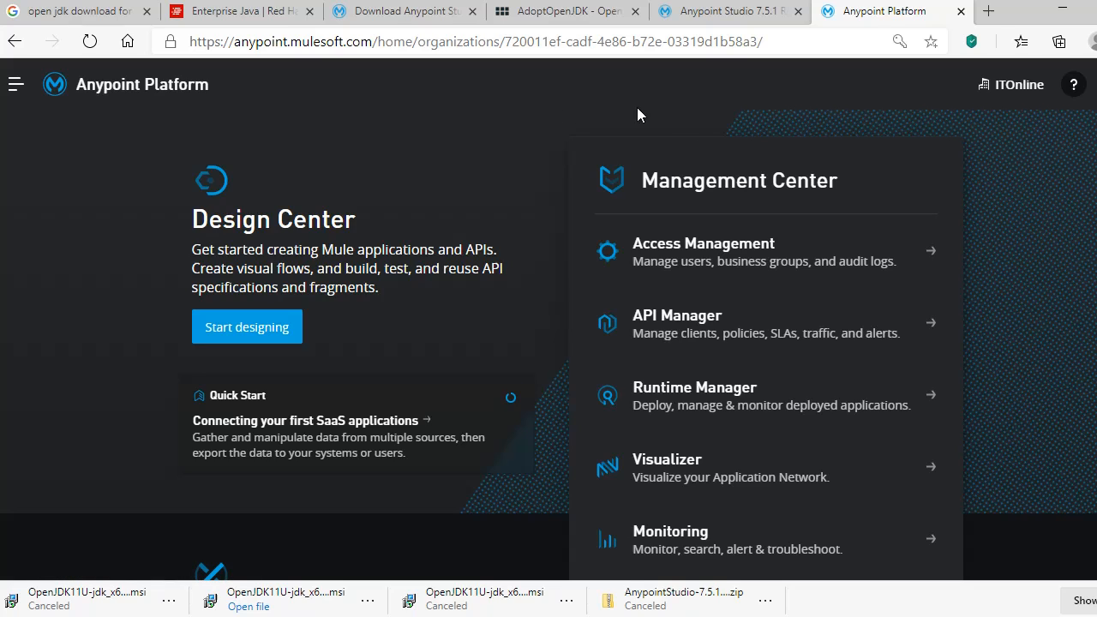
Look through the Anypoint Platform navigation menu, including Design Center, Exchange and the Management Center entries
{"action": "left_click", "coordinate": [16, 93]}
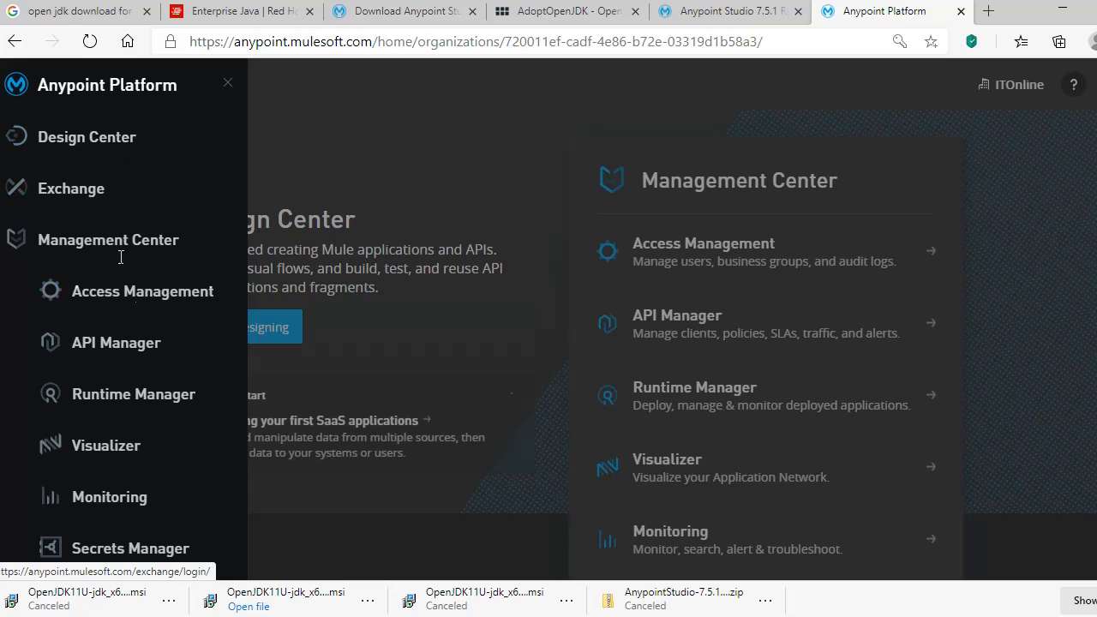
{"action": "left_click", "coordinate": [347, 146]}
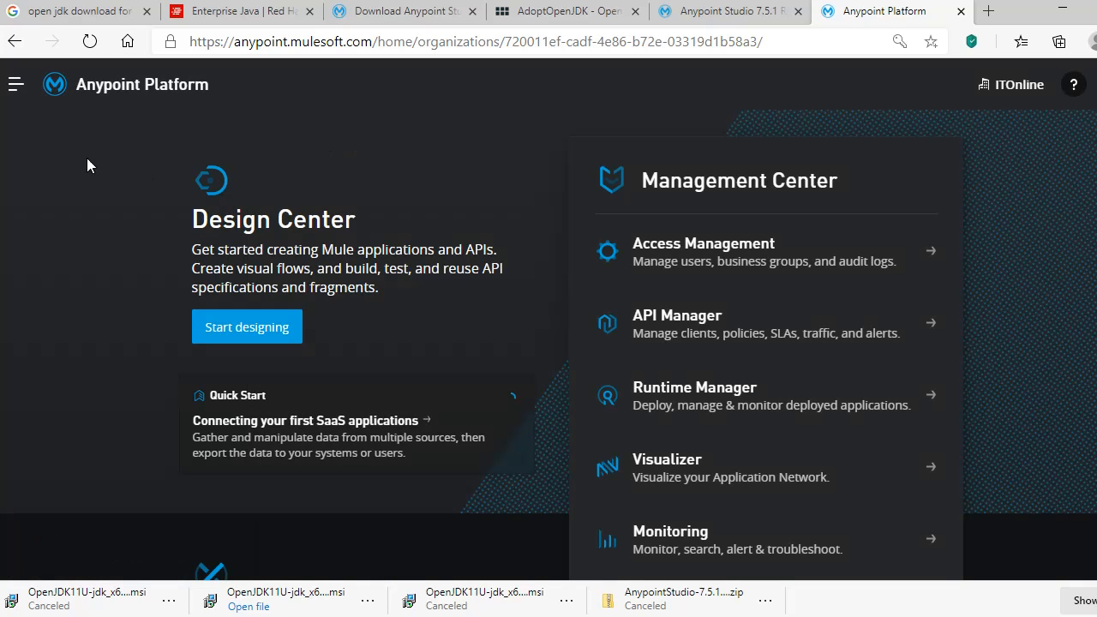
{"action": "left_click", "coordinate": [16, 93]}
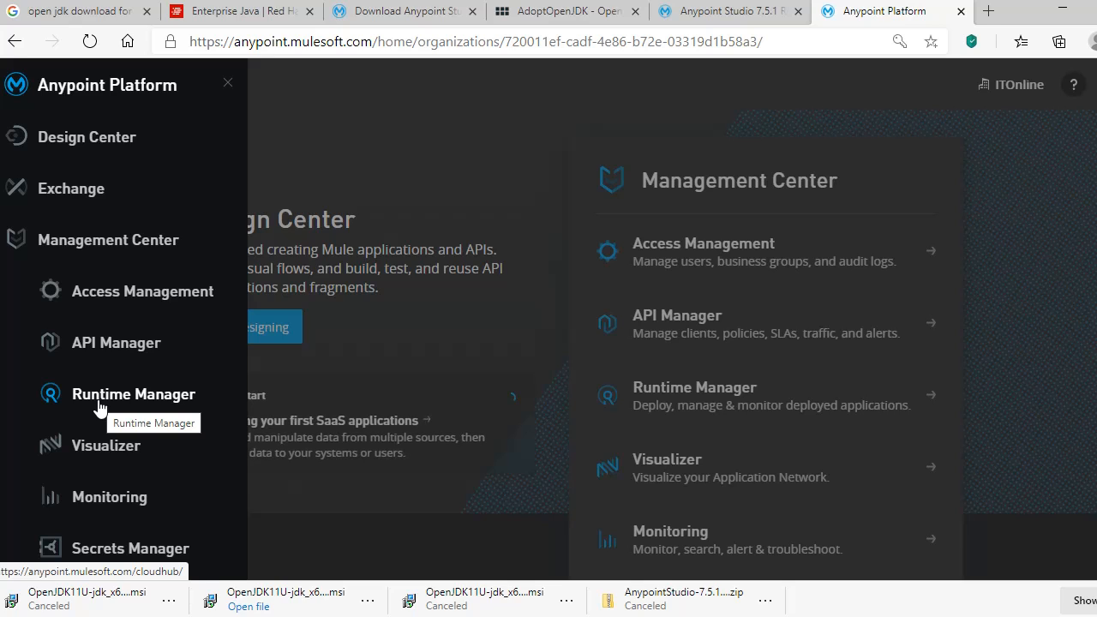
Try to open Runtime Manager, return to the Anypoint Platform home page and review its navigation menu and Management Center entries
{"action": "left_click", "coordinate": [164, 412]}
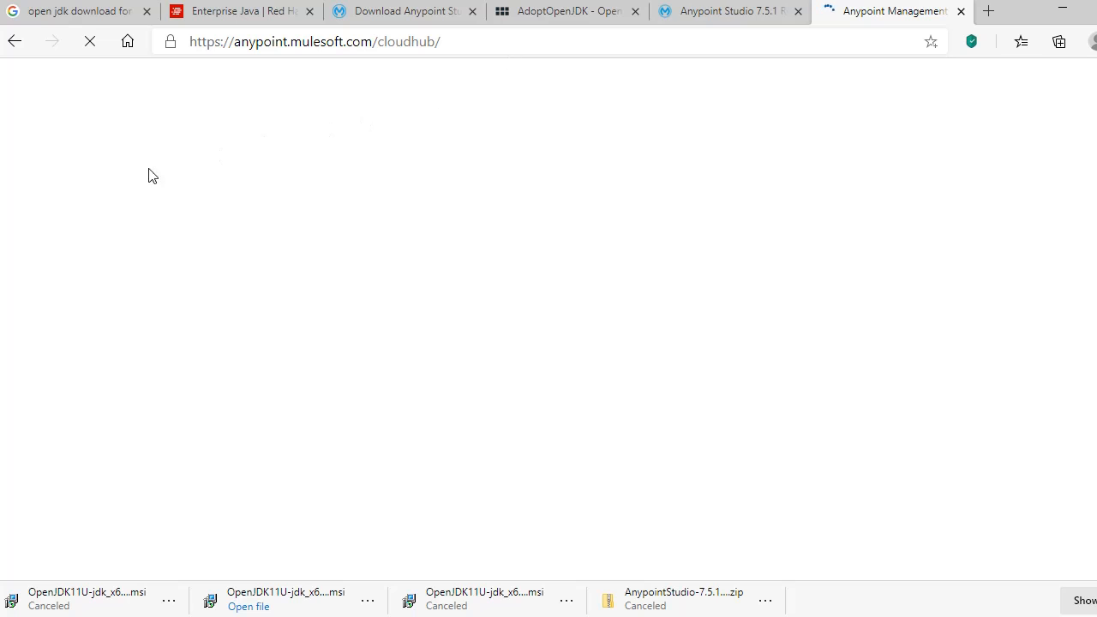
{"action": "left_click", "coordinate": [15, 43]}
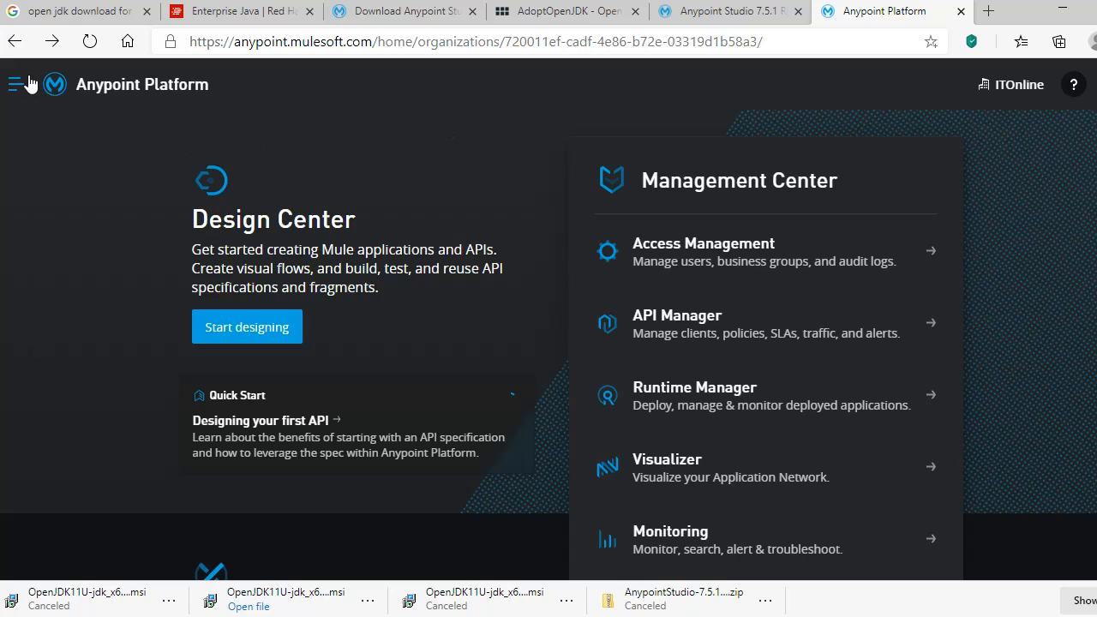
{"action": "left_click", "coordinate": [17, 84]}
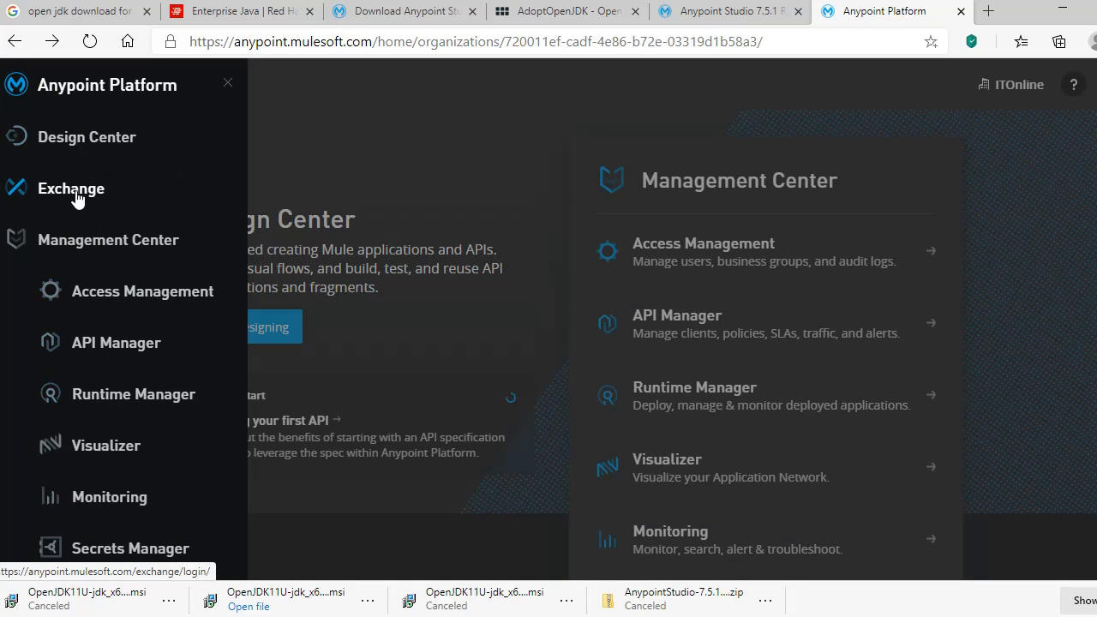
{"action": "scroll", "coordinate": [196, 424], "scroll_direction": "down", "scroll_amount": 2}
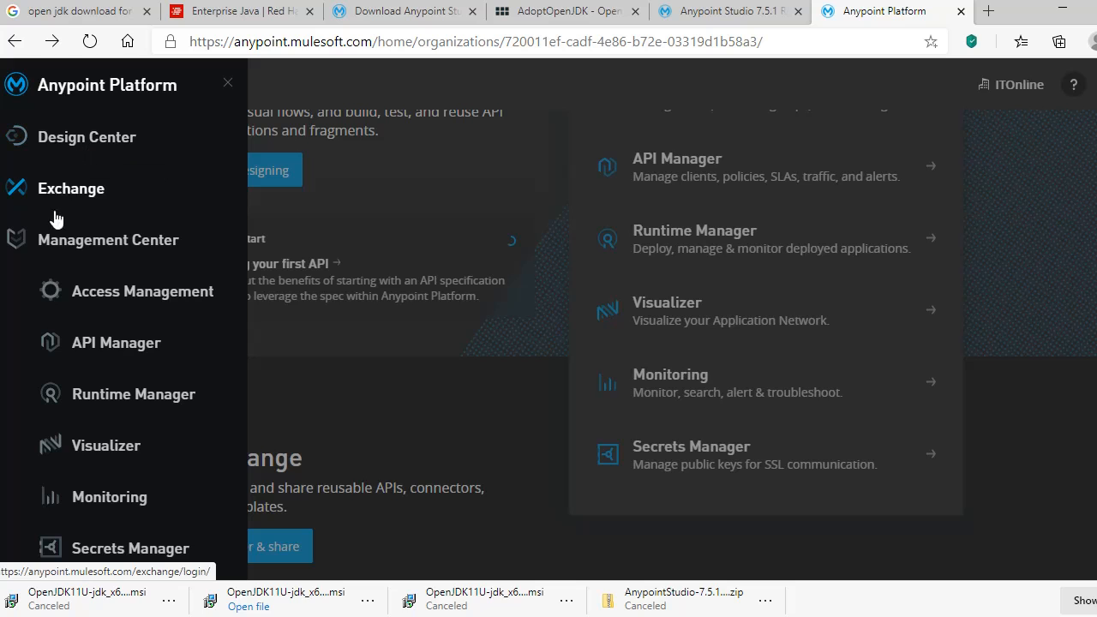
{"action": "left_click", "coordinate": [1081, 184]}
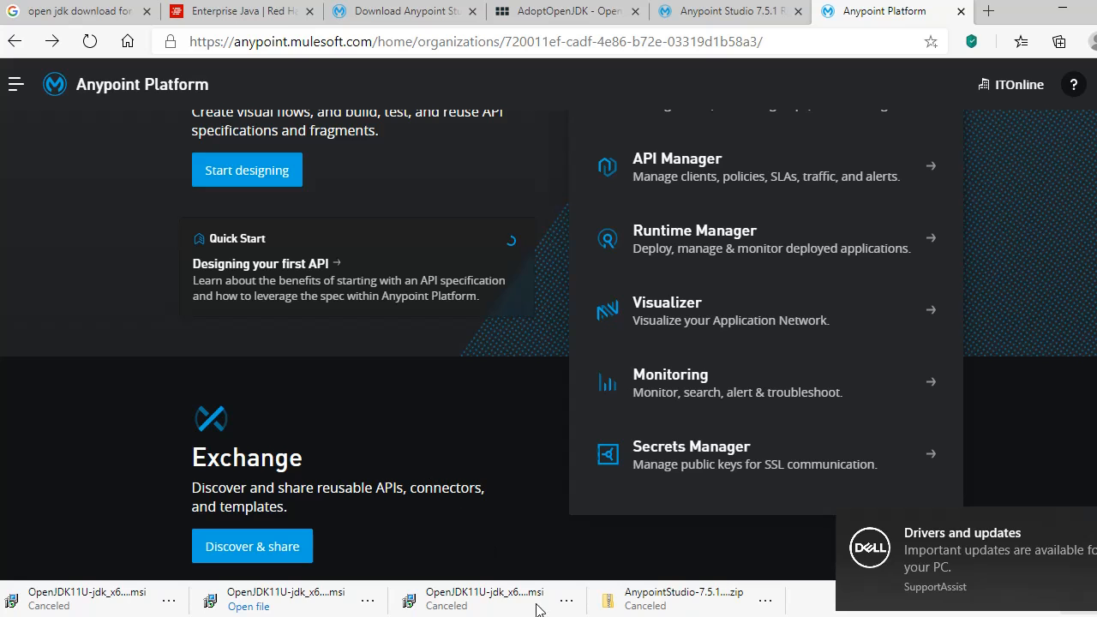
Switch to File Explorer and copy the path of the bin folder inside Openjdk-install on the Work (E:) drive
{"action": "left_click", "coordinate": [447, 579]}
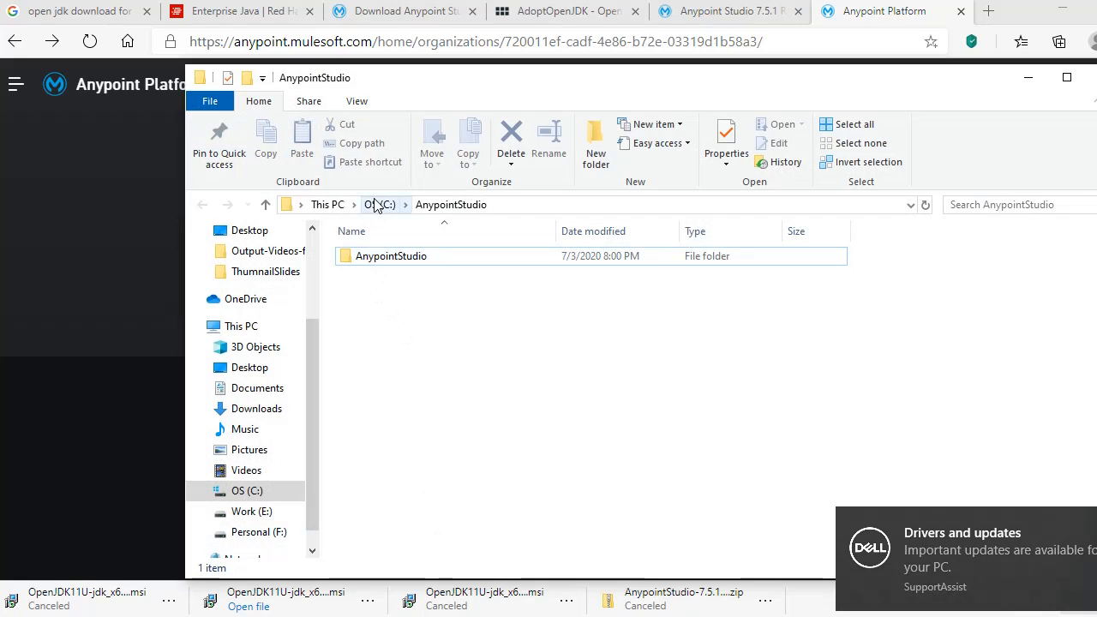
{"action": "left_click", "coordinate": [262, 514]}
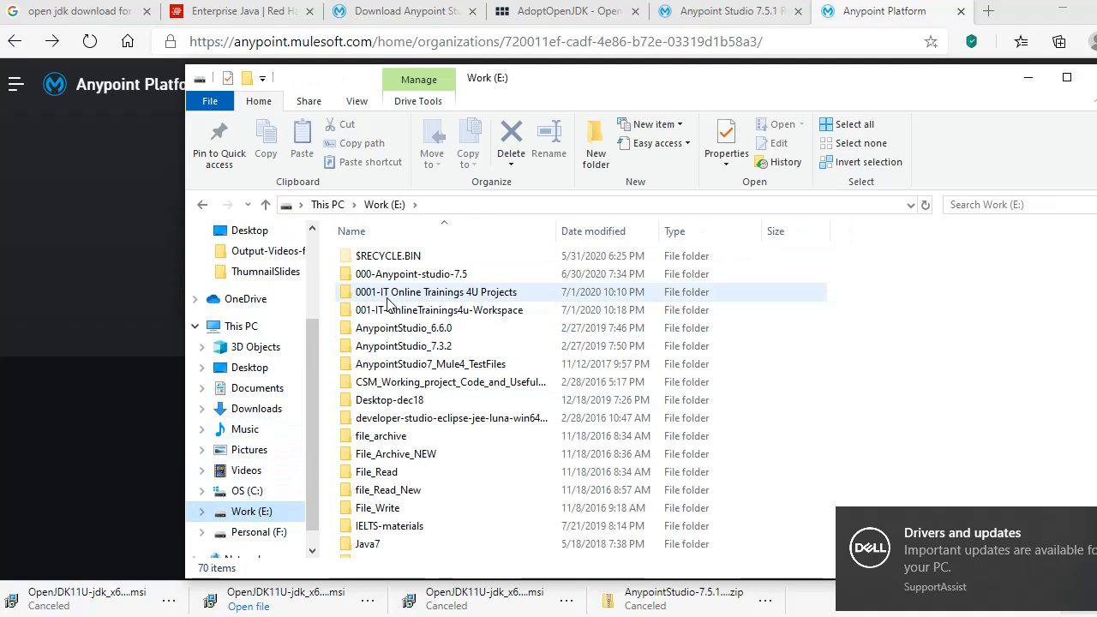
{"action": "left_click", "coordinate": [411, 424]}
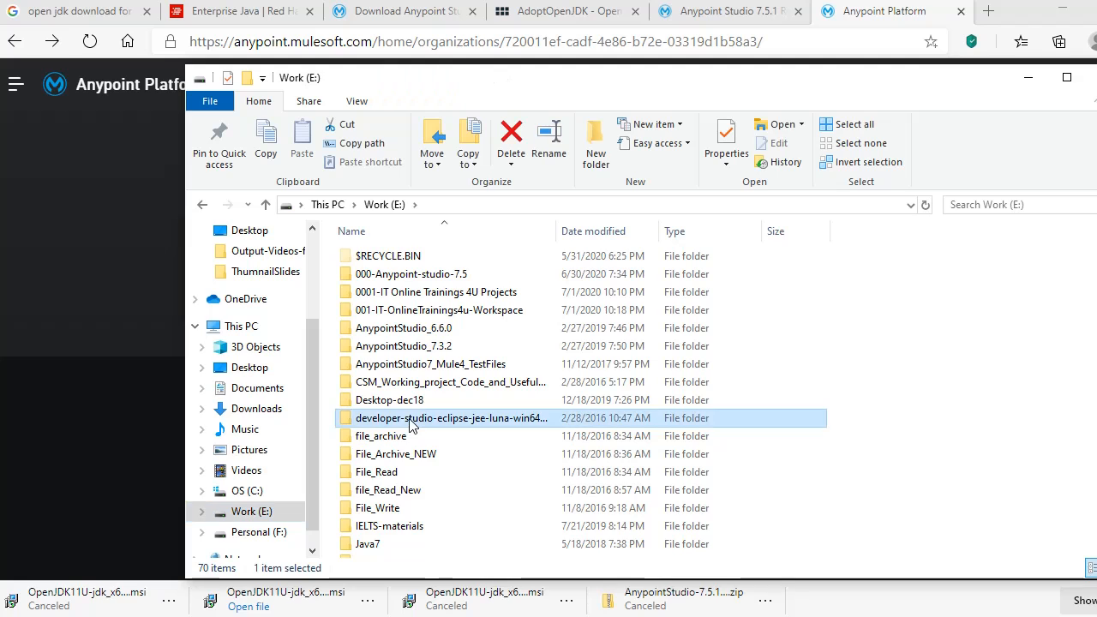
{"action": "key", "text": "o"}
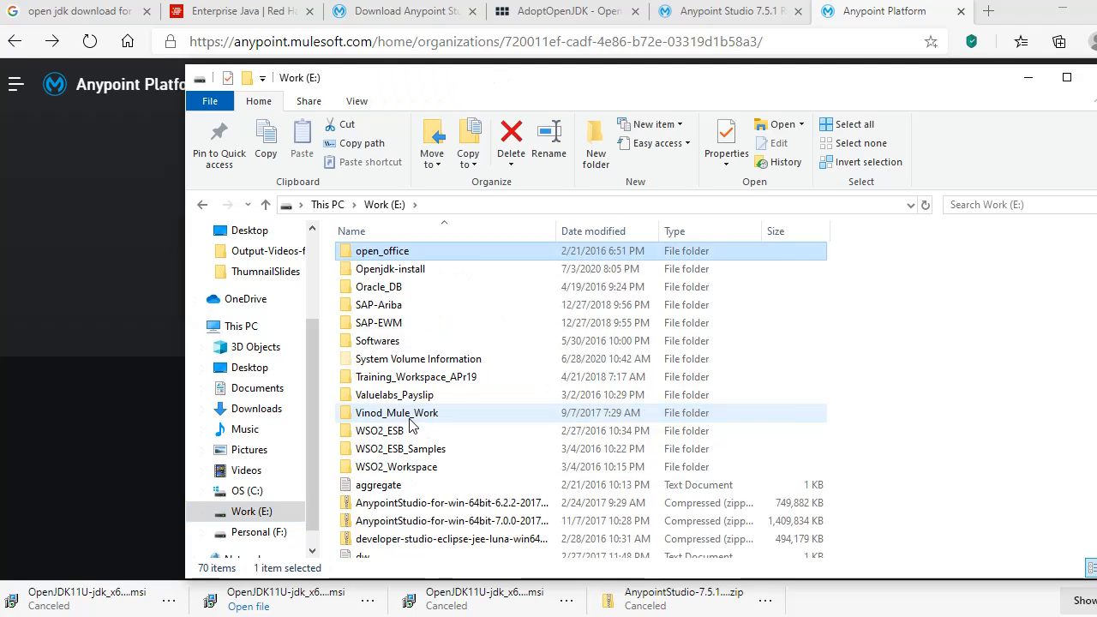
{"action": "double_click", "coordinate": [411, 271]}
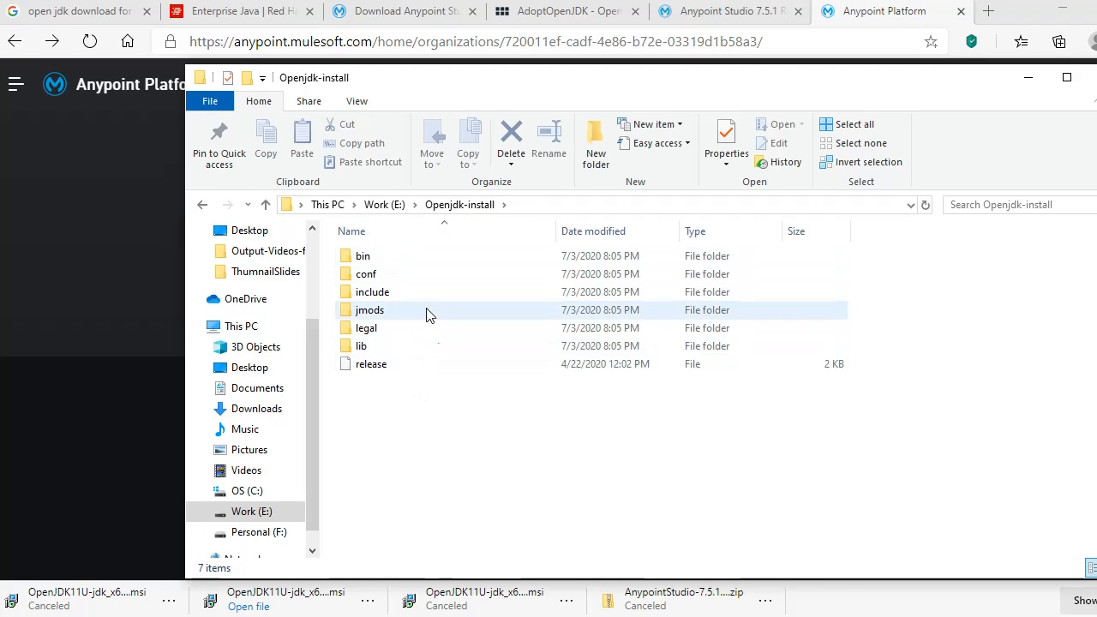
{"action": "double_click", "coordinate": [407, 257]}
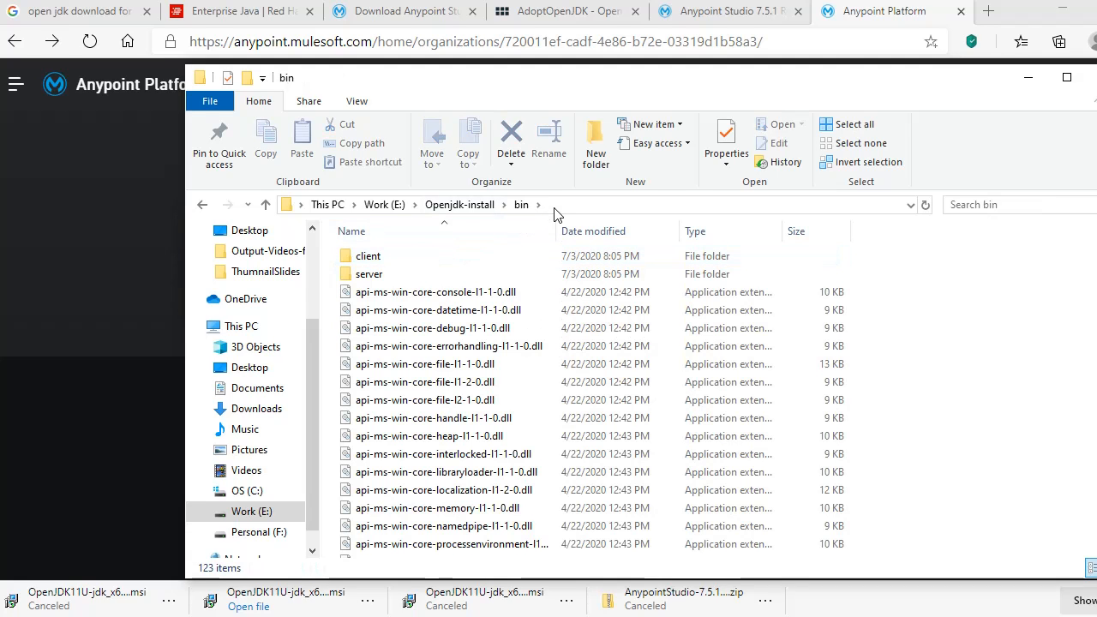
{"action": "left_click", "coordinate": [555, 209]}
{"action": "key", "text": "ctrl+c"}
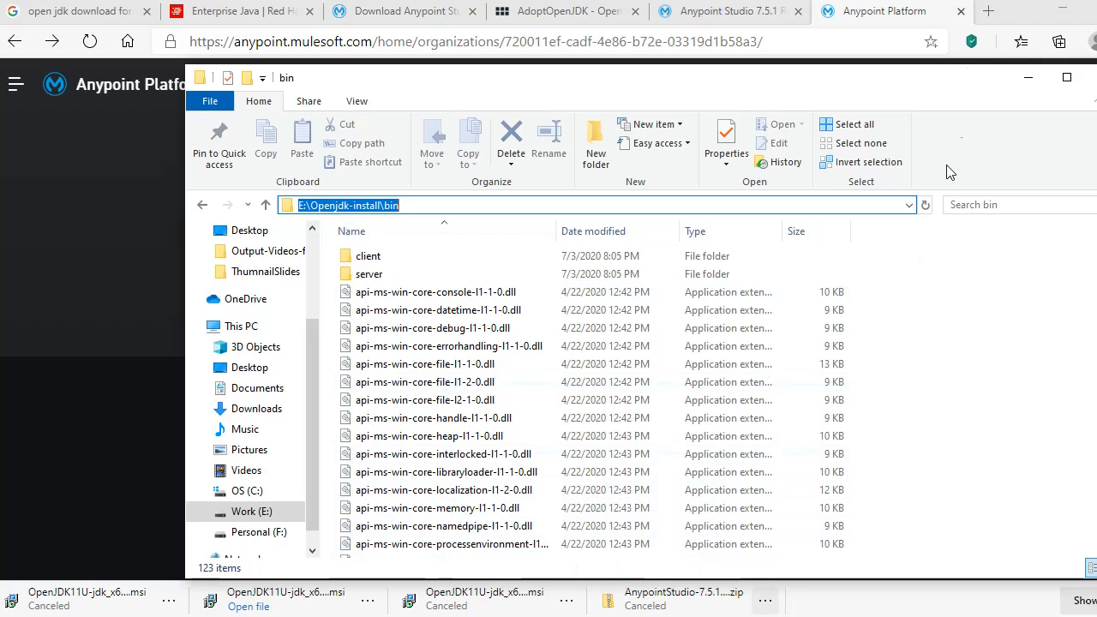
Open the Windows Environment Variables dialog from the advanced system settings of This PC
{"action": "key", "text": "super+s"}
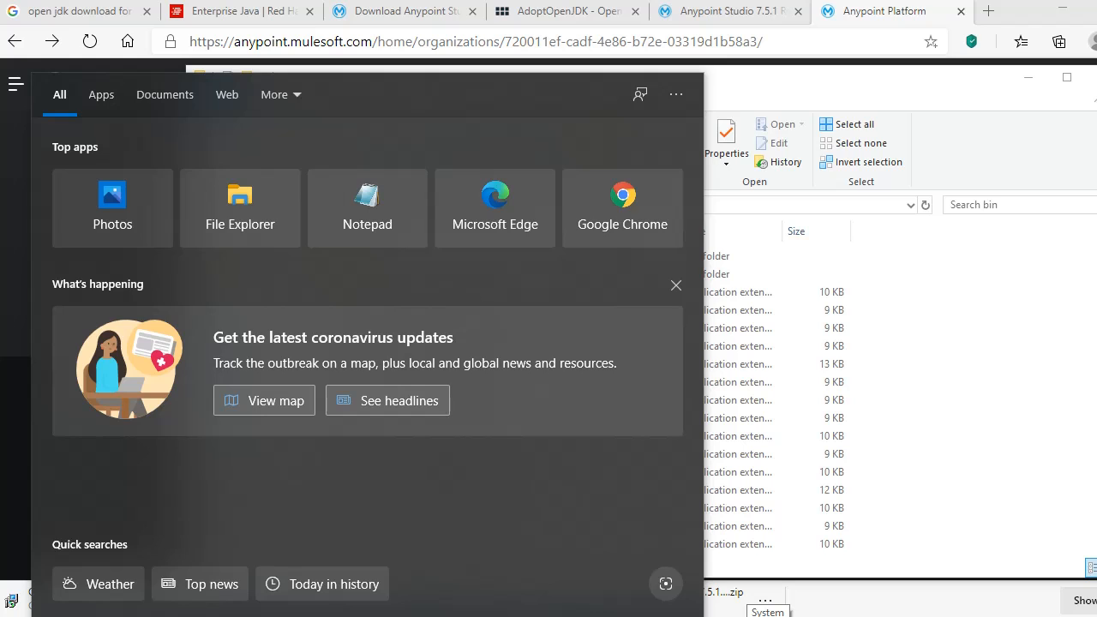
{"action": "type", "text": "this"}
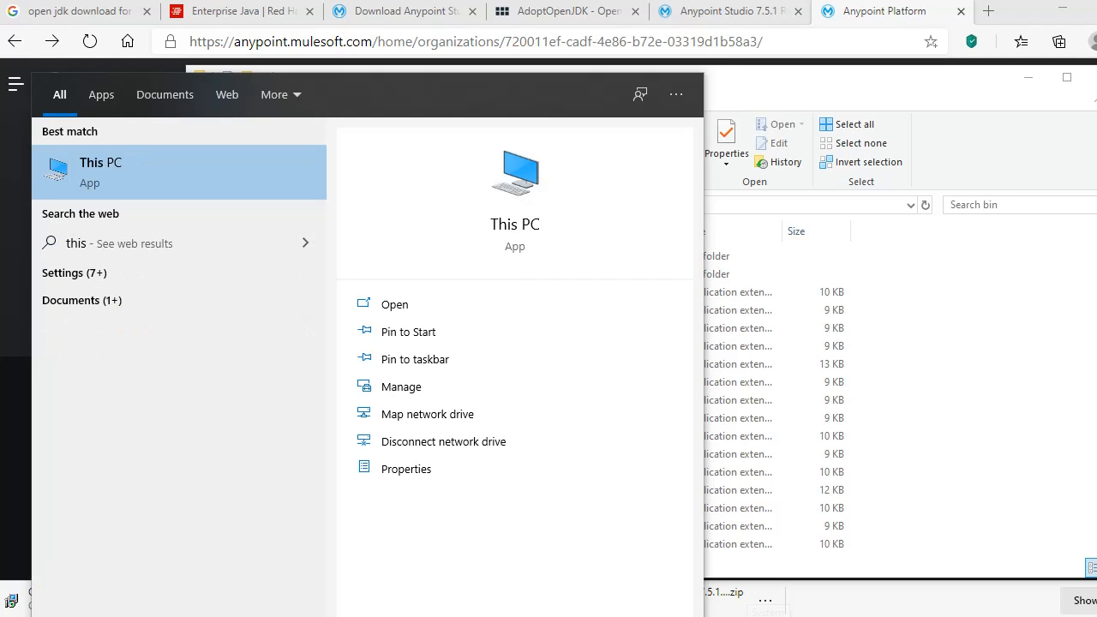
{"action": "right_click", "coordinate": [269, 181]}
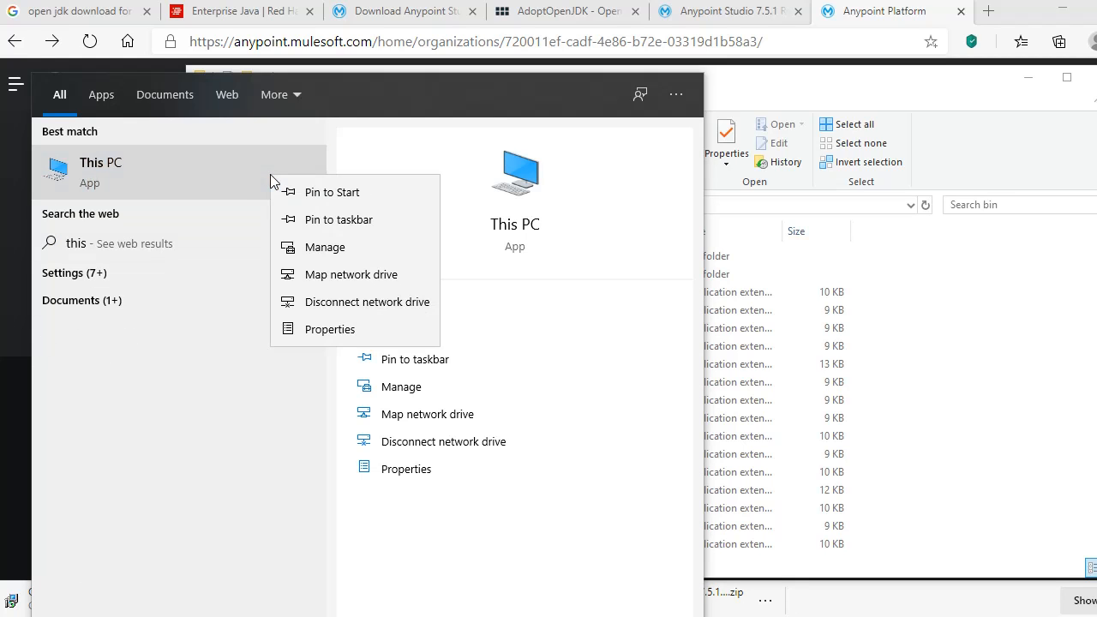
{"action": "left_click", "coordinate": [347, 325]}
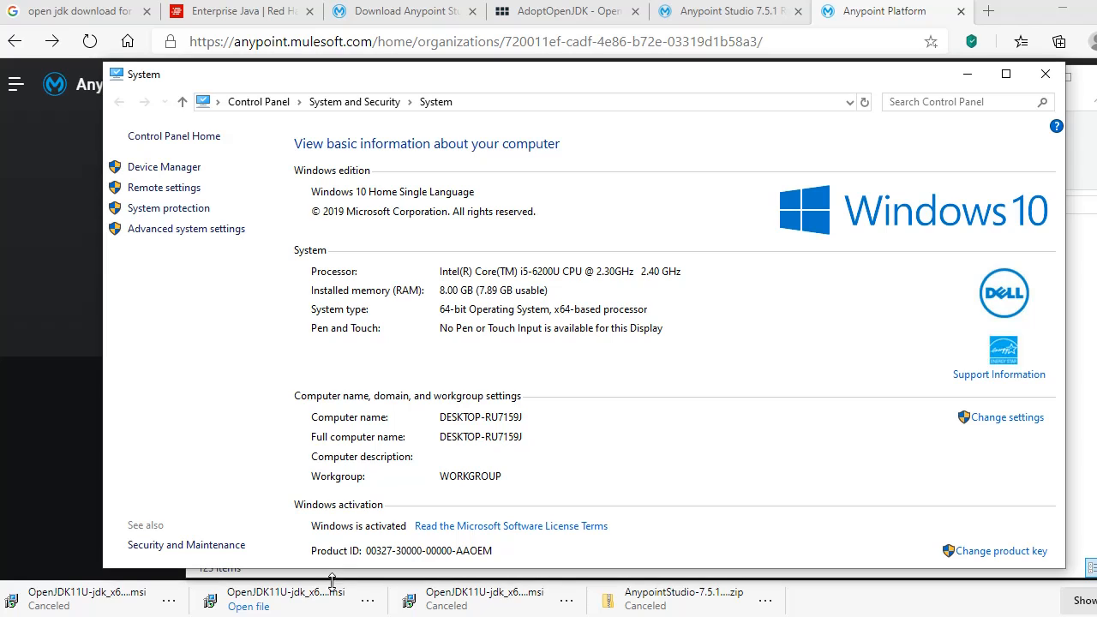
{"action": "left_click", "coordinate": [144, 229]}
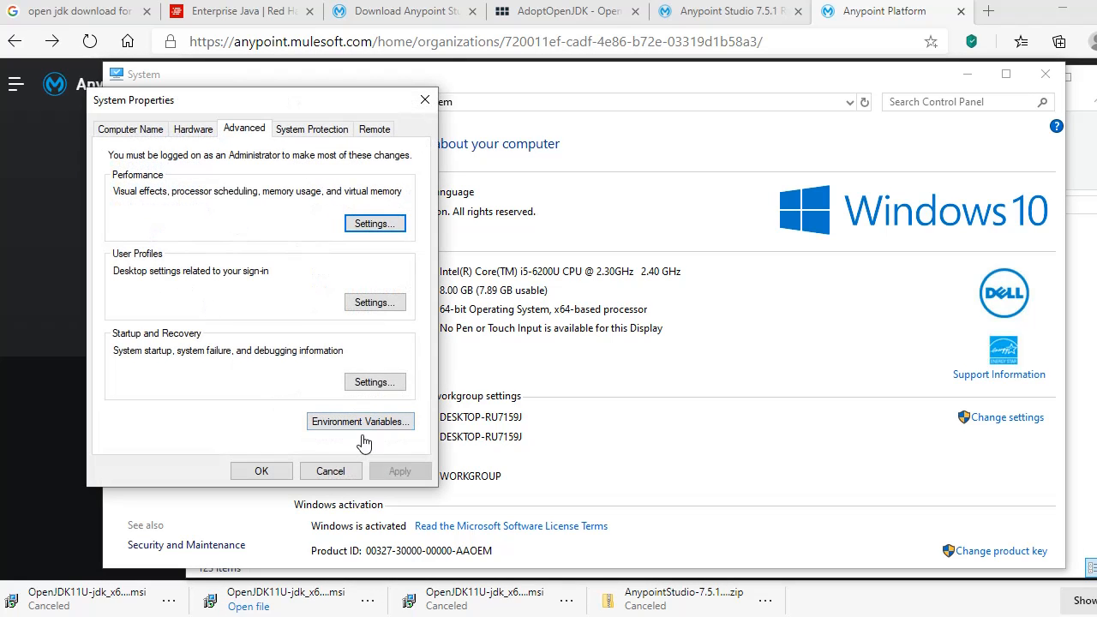
{"action": "left_click", "coordinate": [341, 431]}
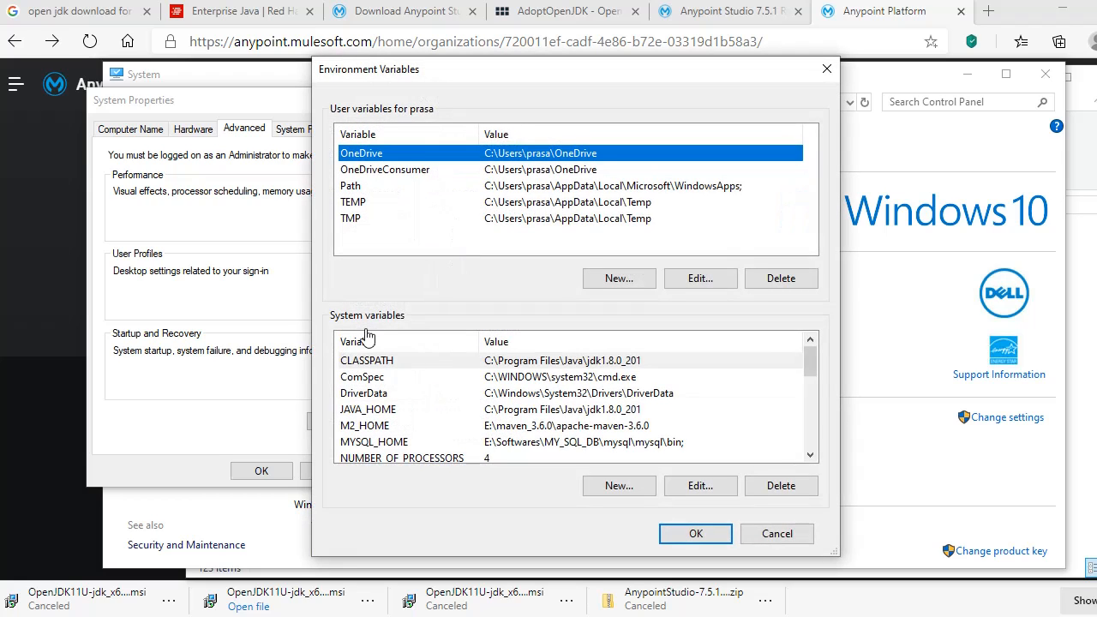
Set the system variable CLASSPATH to E:\Openjdk-install
{"action": "left_click", "coordinate": [392, 366]}
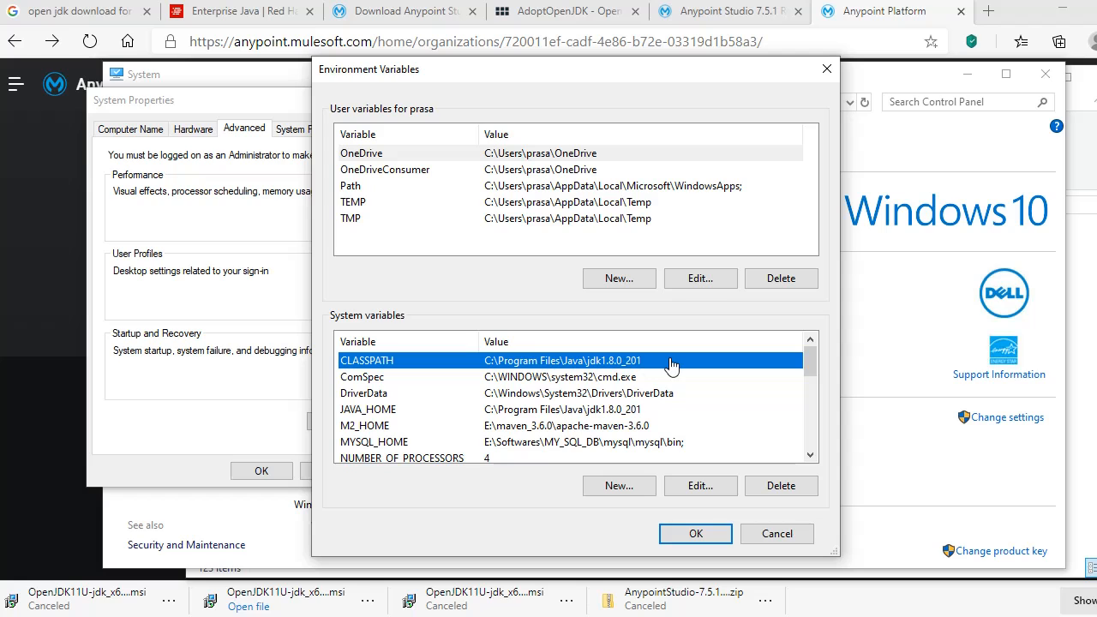
{"action": "left_click", "coordinate": [700, 486]}
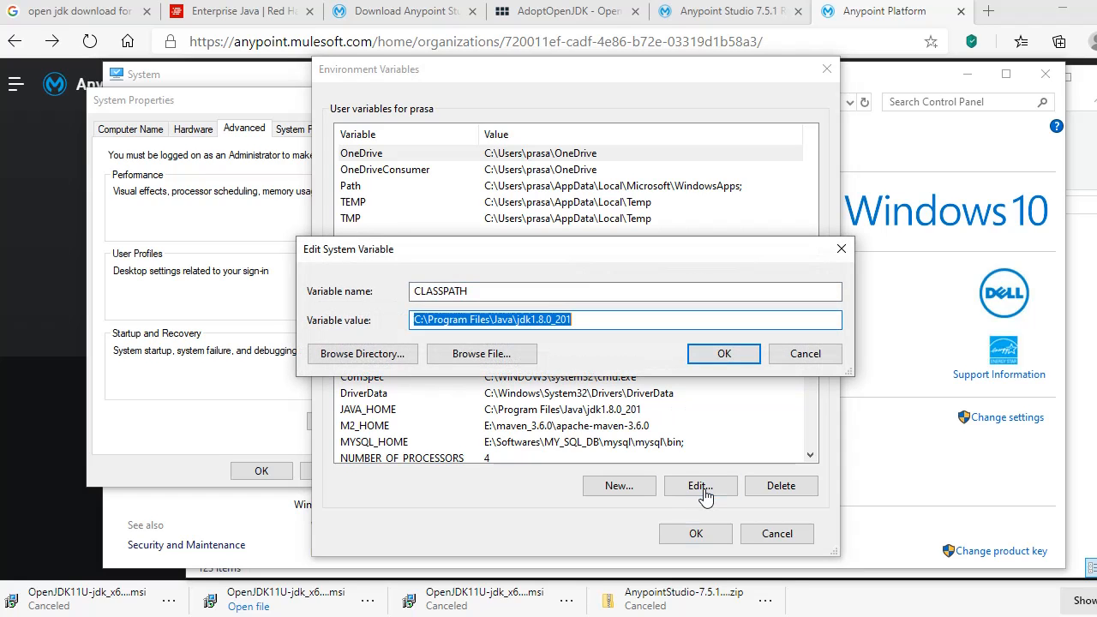
{"action": "left_click_drag", "start_coordinate": [759, 261], "coordinate": [753, 155]}
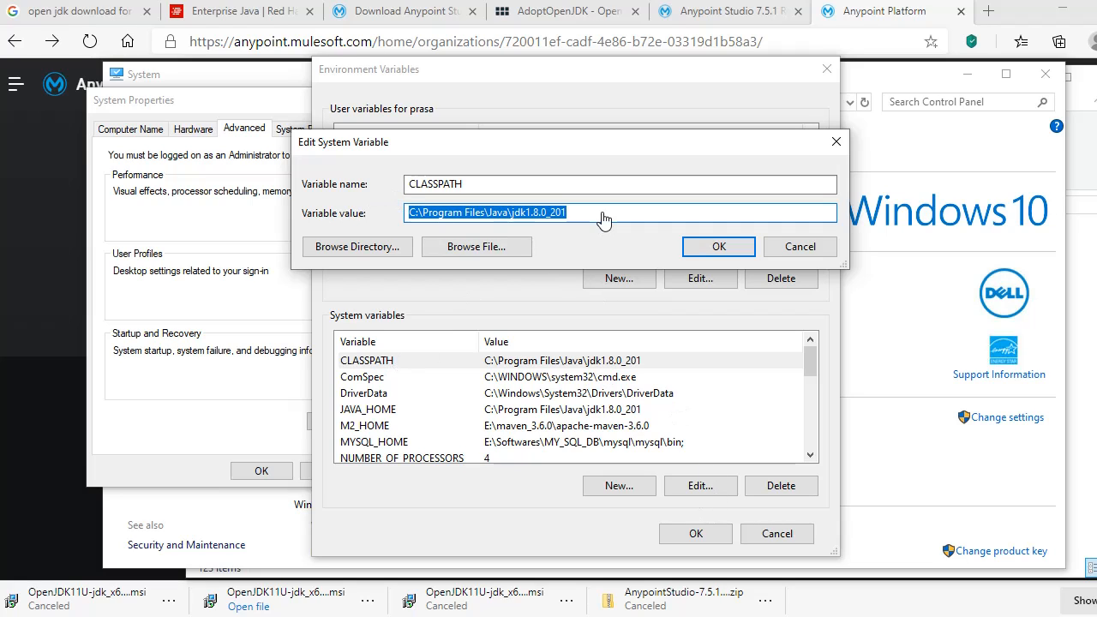
{"action": "left_click", "coordinate": [518, 215]}
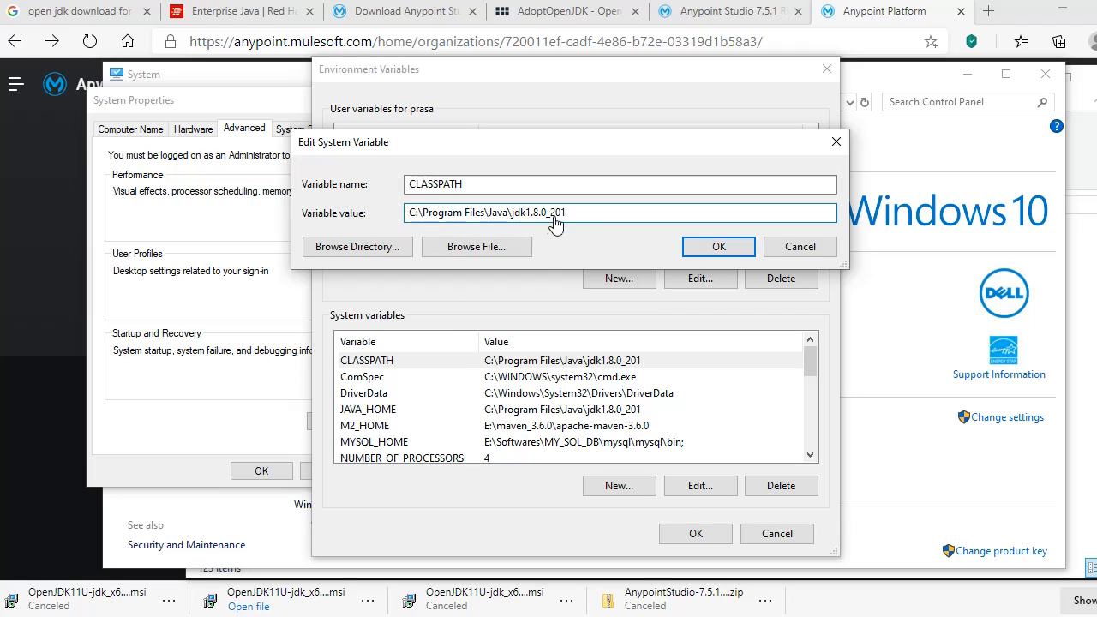
{"action": "left_click_drag", "start_coordinate": [567, 216], "coordinate": [408, 224]}
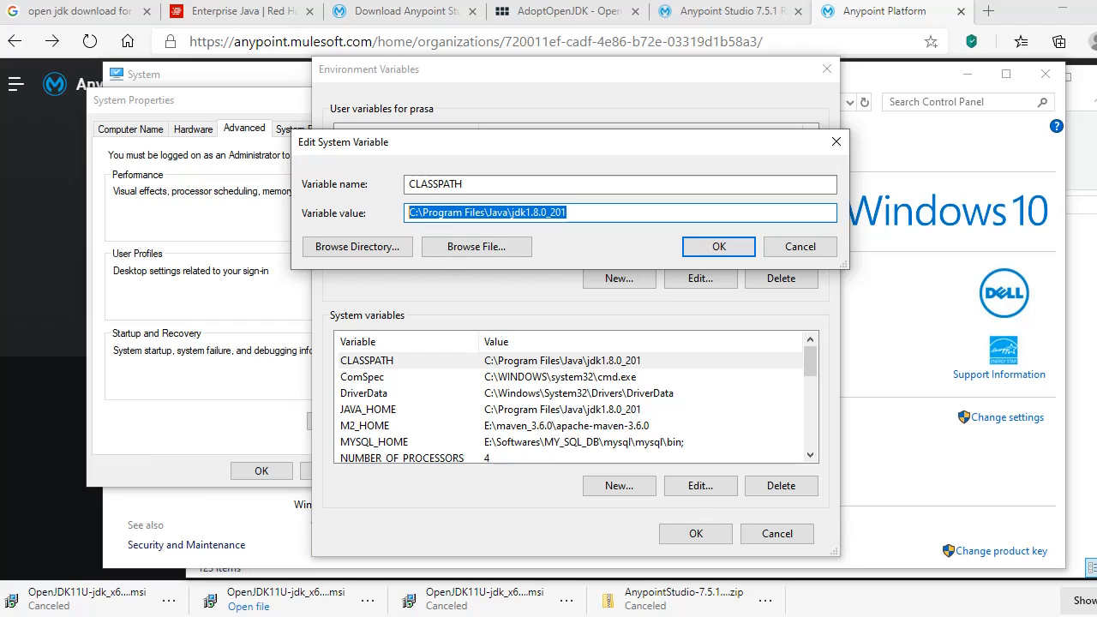
{"action": "key", "text": "BackSpace"}
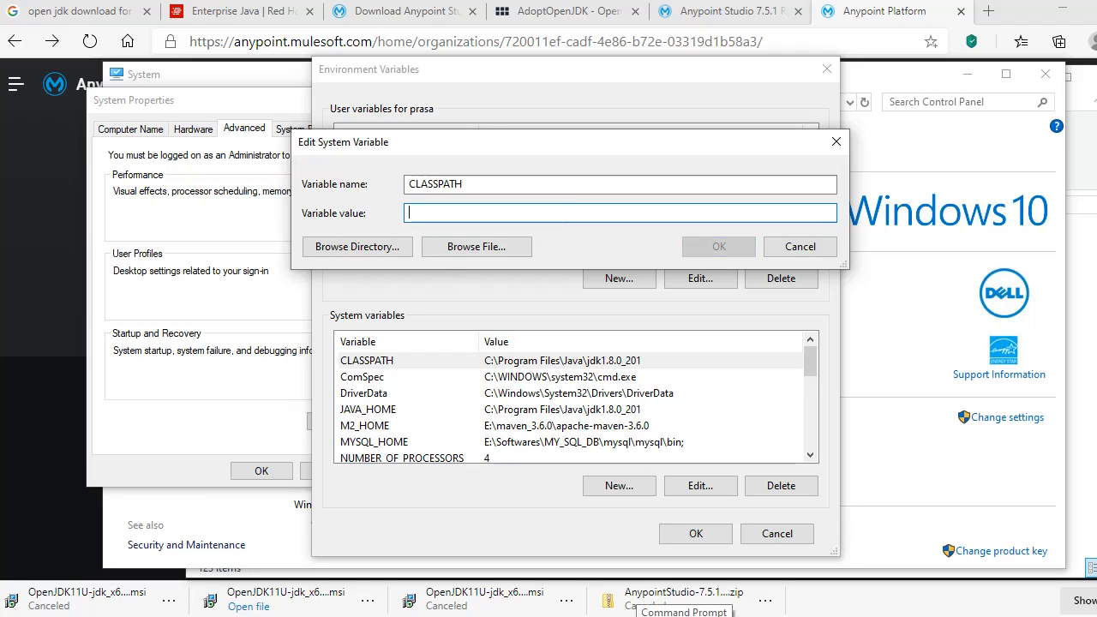
{"action": "key", "text": "ctrl+v"}
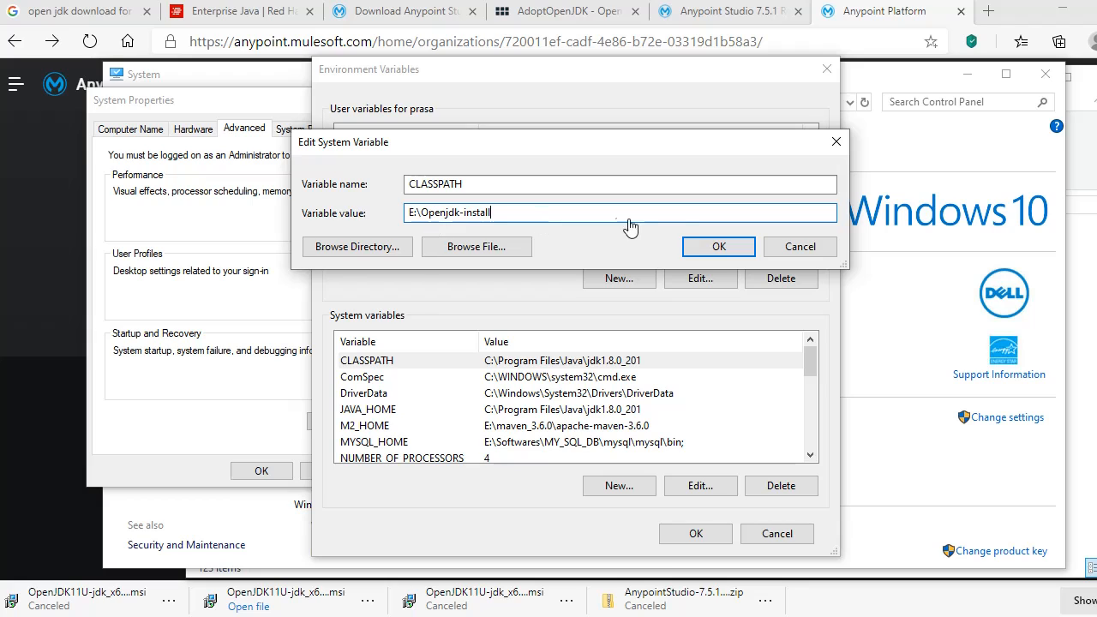
{"action": "left_click", "coordinate": [716, 247]}
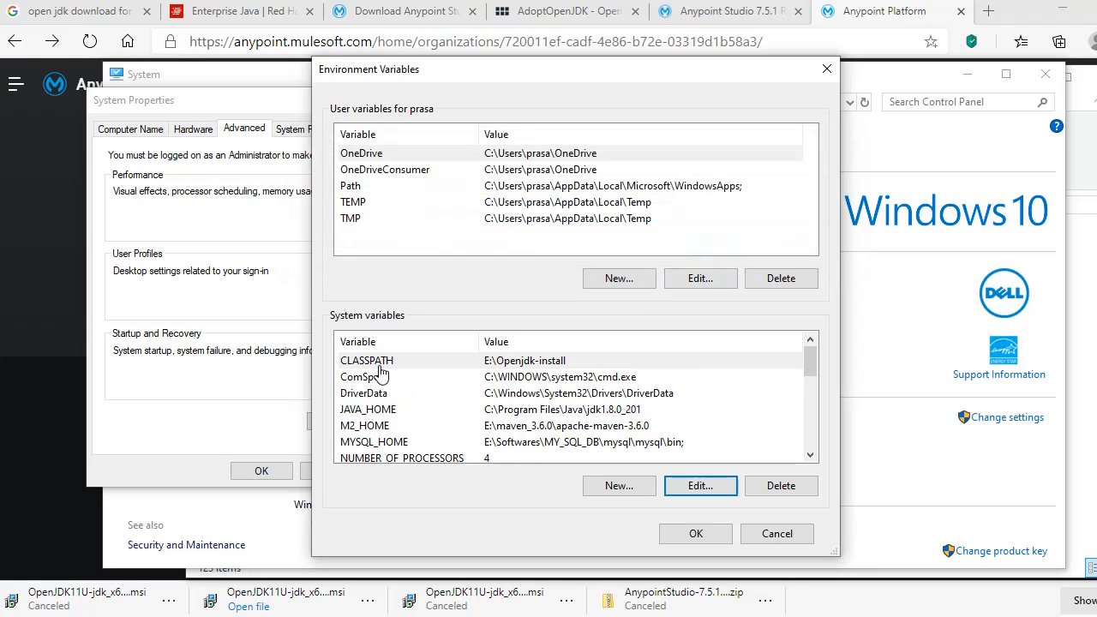
Set the system variable JAVA_HOME to E:\Openjdk-install
{"action": "left_click", "coordinate": [398, 411]}
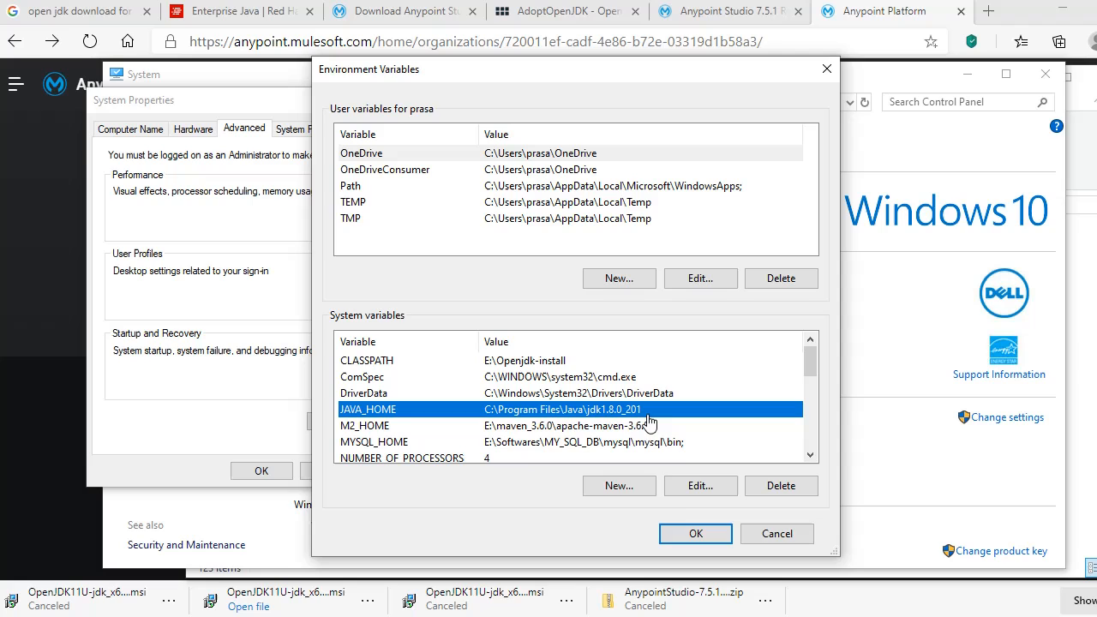
{"action": "left_click", "coordinate": [678, 488]}
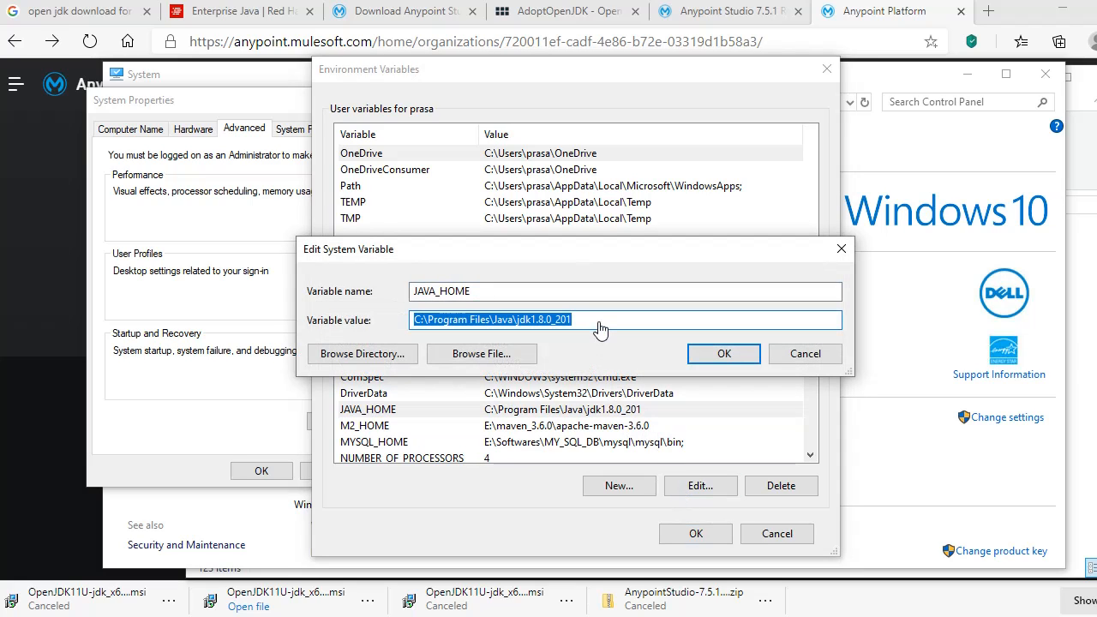
{"action": "key", "text": "ctrl+v"}
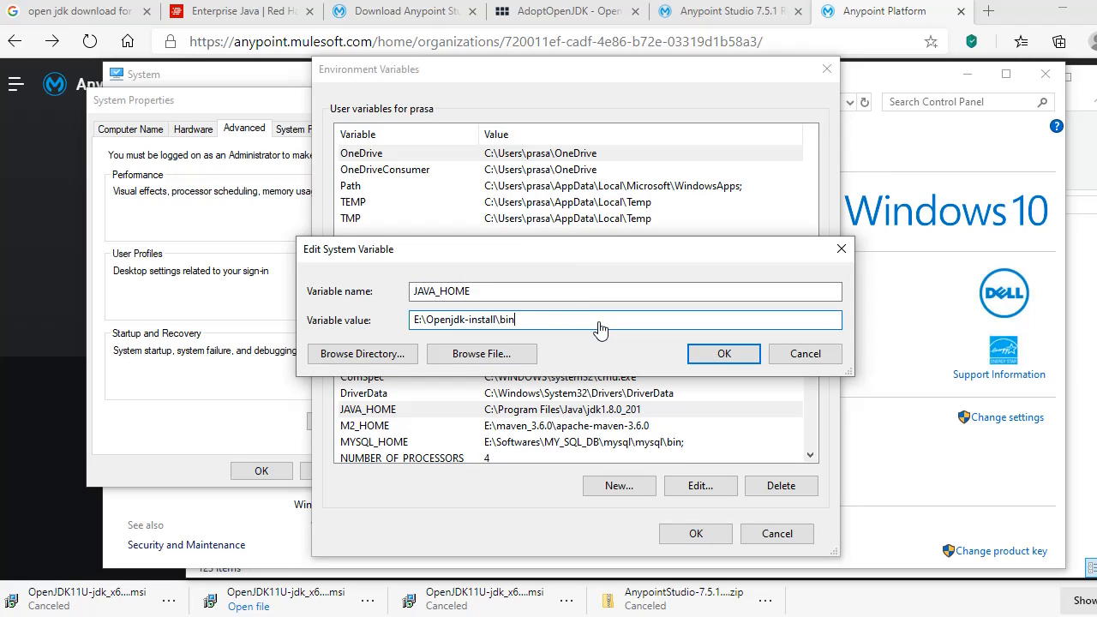
{"action": "key", "text": "BackSpace"}
{"action": "key", "text": "BackSpace"}
{"action": "key", "text": "BackSpace"}
{"action": "left_click", "coordinate": [722, 355]}
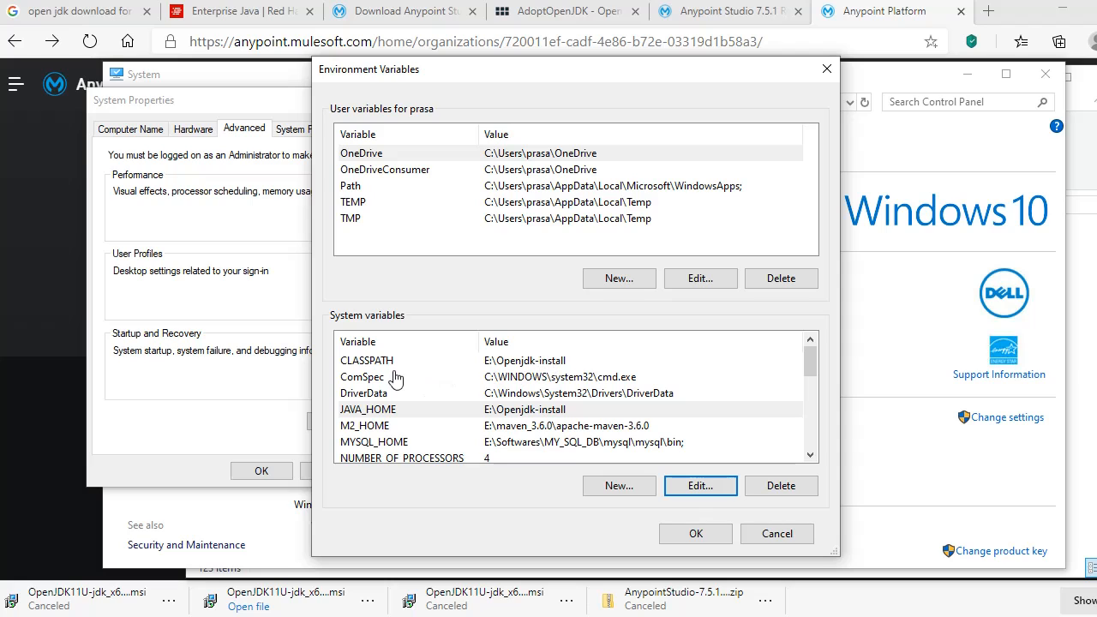
Open the system variable PATH for editing in the Environment Variables dialog
{"action": "scroll", "coordinate": [541, 418], "scroll_direction": "down", "scroll_amount": 2}
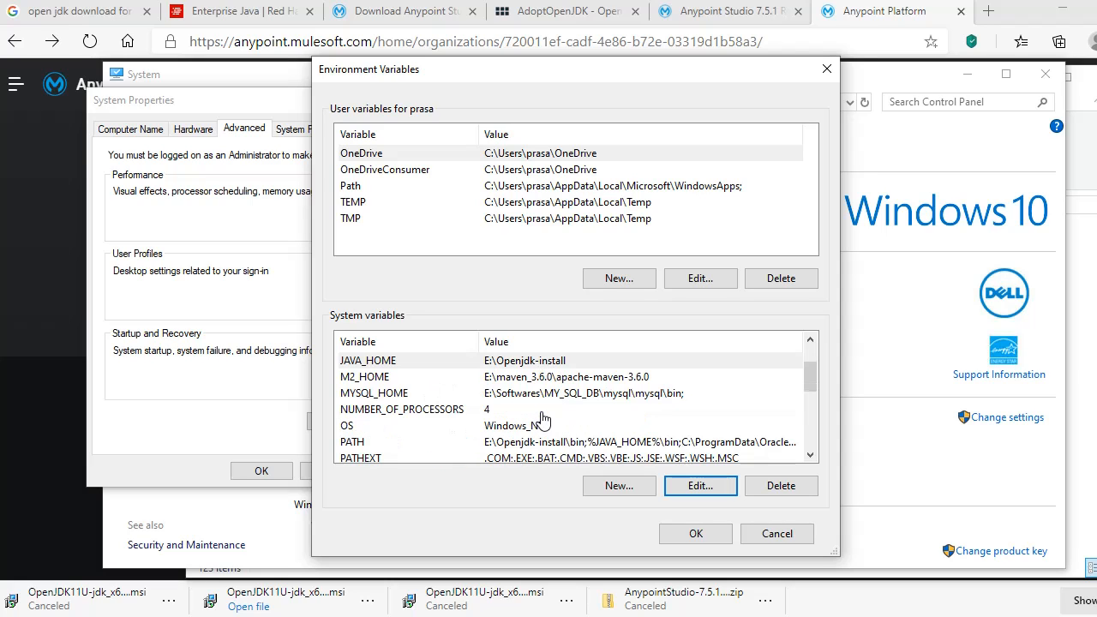
{"action": "left_click", "coordinate": [358, 395]}
{"action": "left_click", "coordinate": [359, 396]}
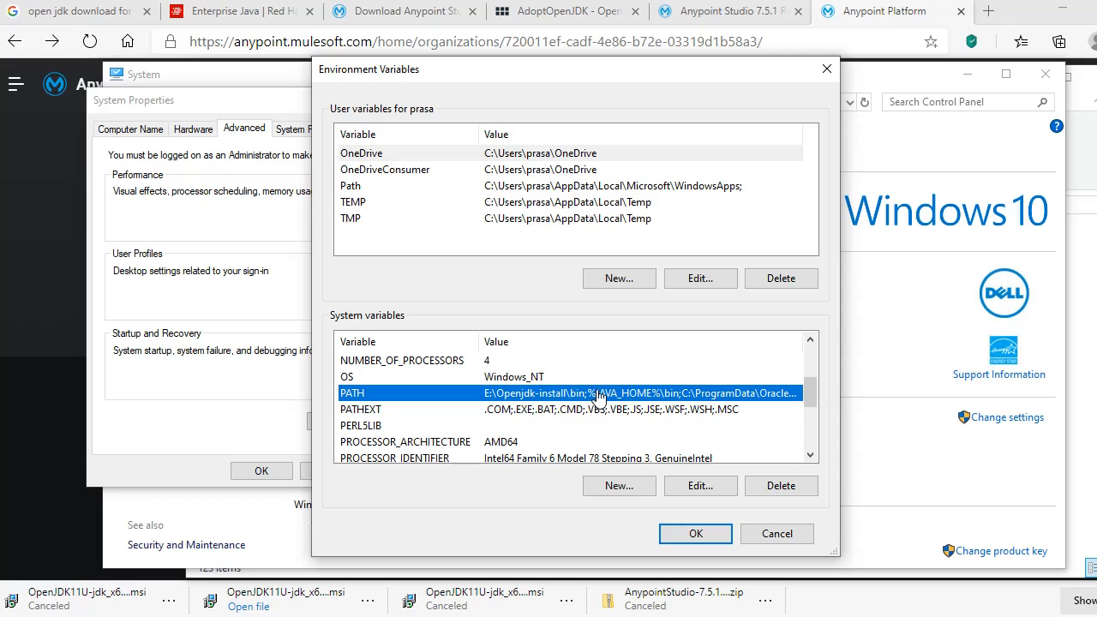
{"action": "left_click", "coordinate": [700, 485]}
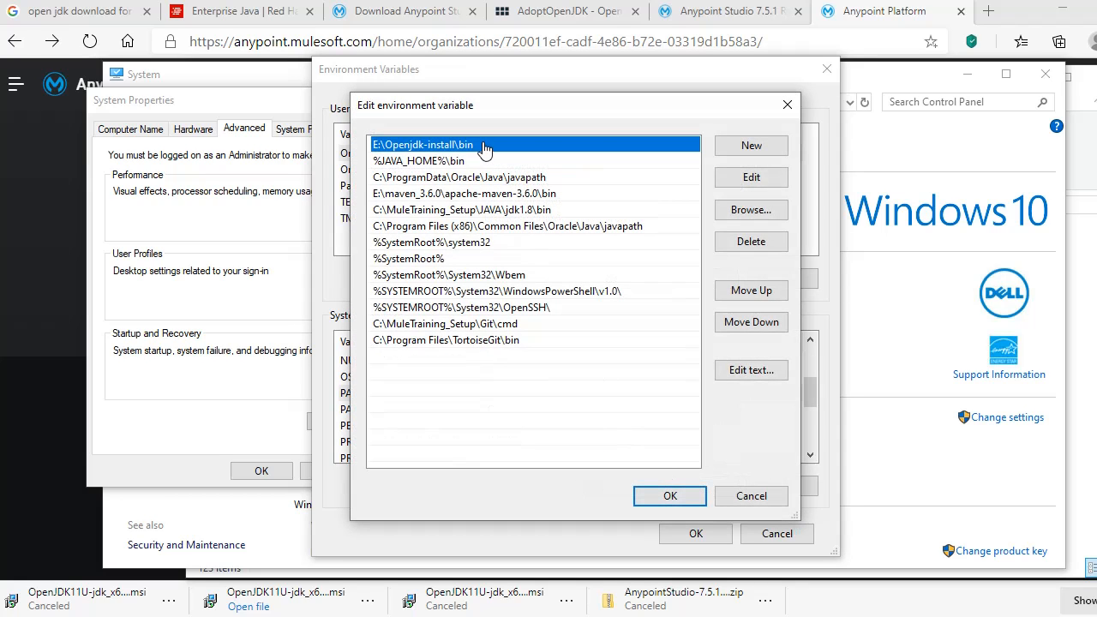
Add a copy of the E:\Openjdk-install\bin entry at the end of the PATH list, and delete that duplicate again
{"action": "left_click", "coordinate": [774, 185]}
{"action": "key", "text": "ctrl+c"}
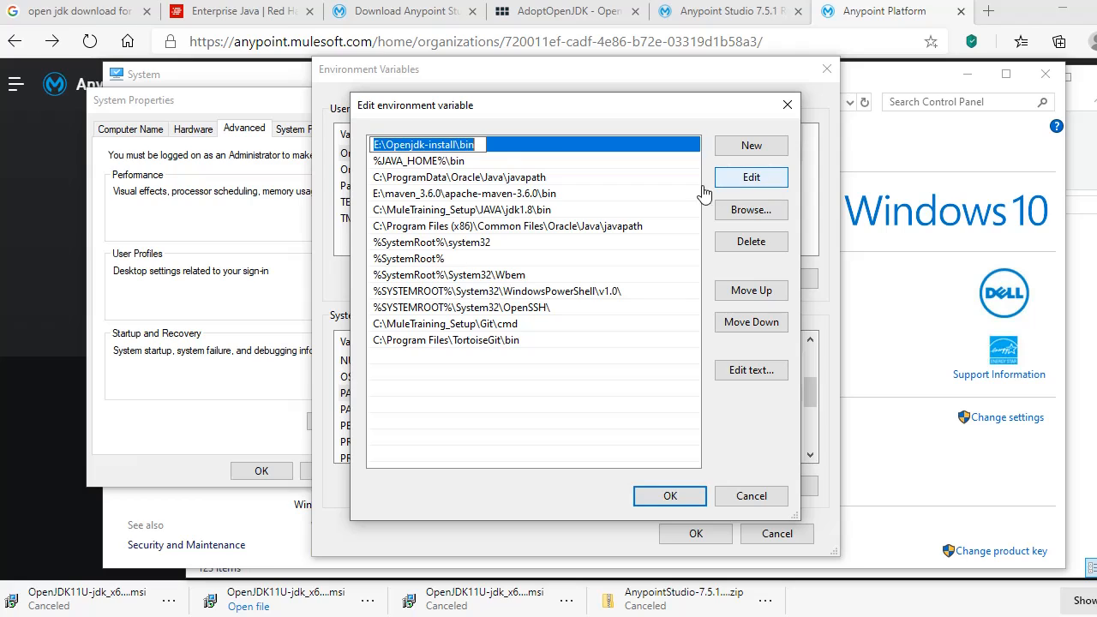
{"action": "left_click", "coordinate": [559, 409]}
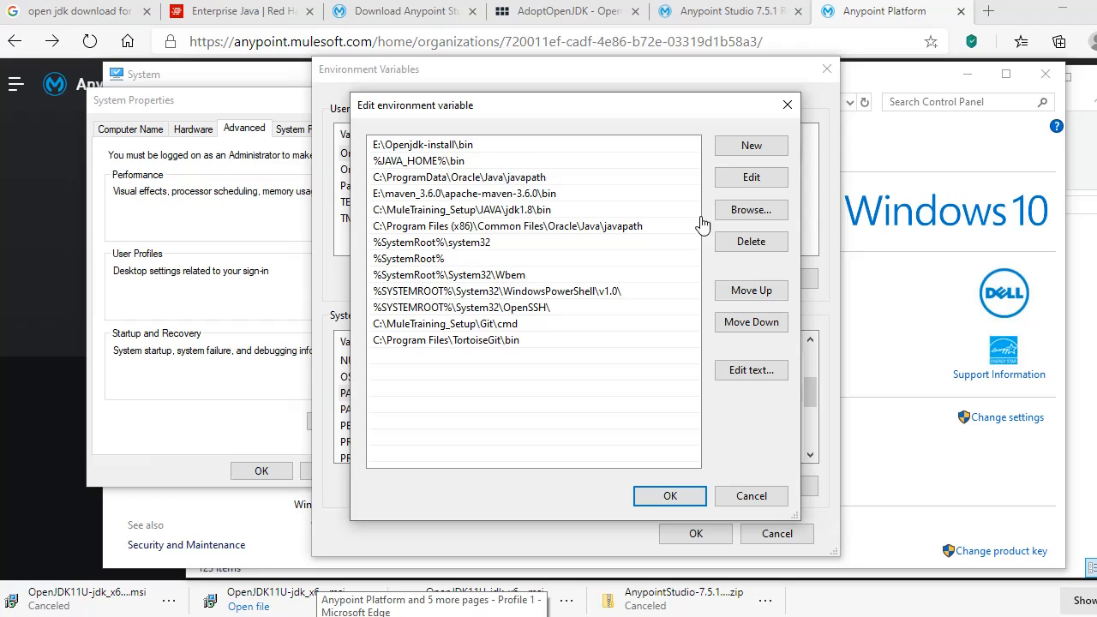
{"action": "left_click", "coordinate": [750, 148]}
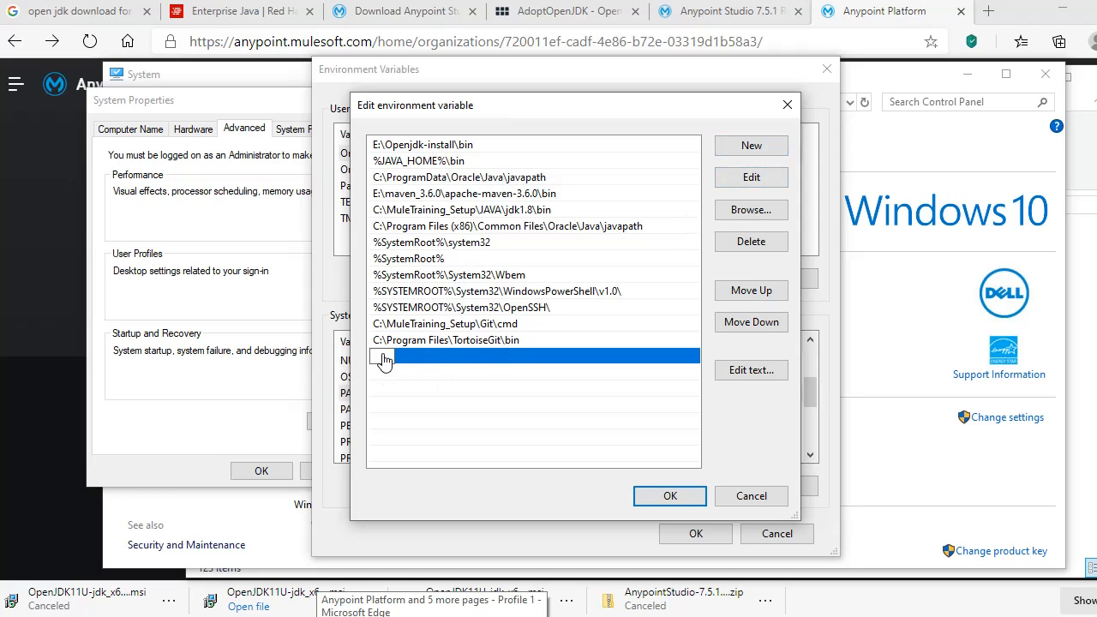
{"action": "key", "text": "ctrl+v"}
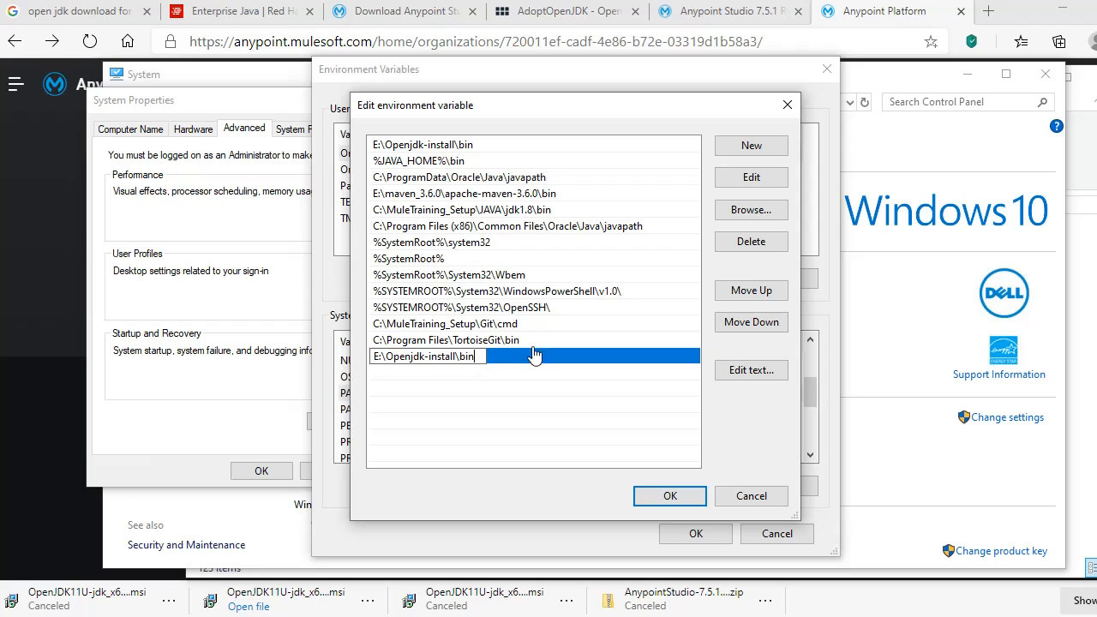
{"action": "left_click", "coordinate": [593, 379]}
{"action": "left_click", "coordinate": [492, 358]}
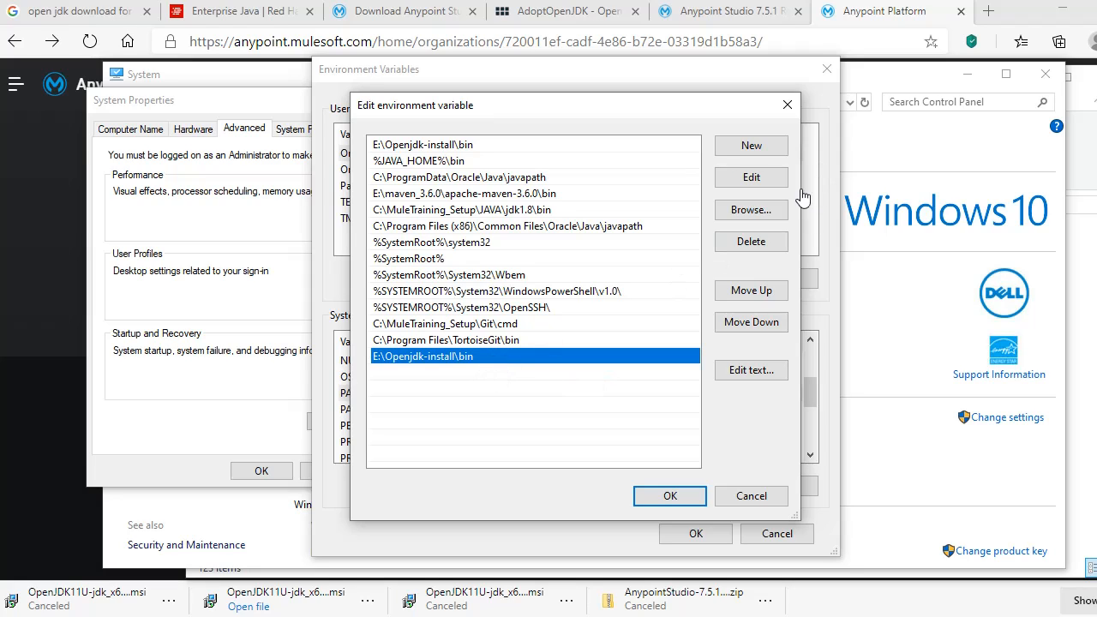
{"action": "left_click", "coordinate": [781, 243]}
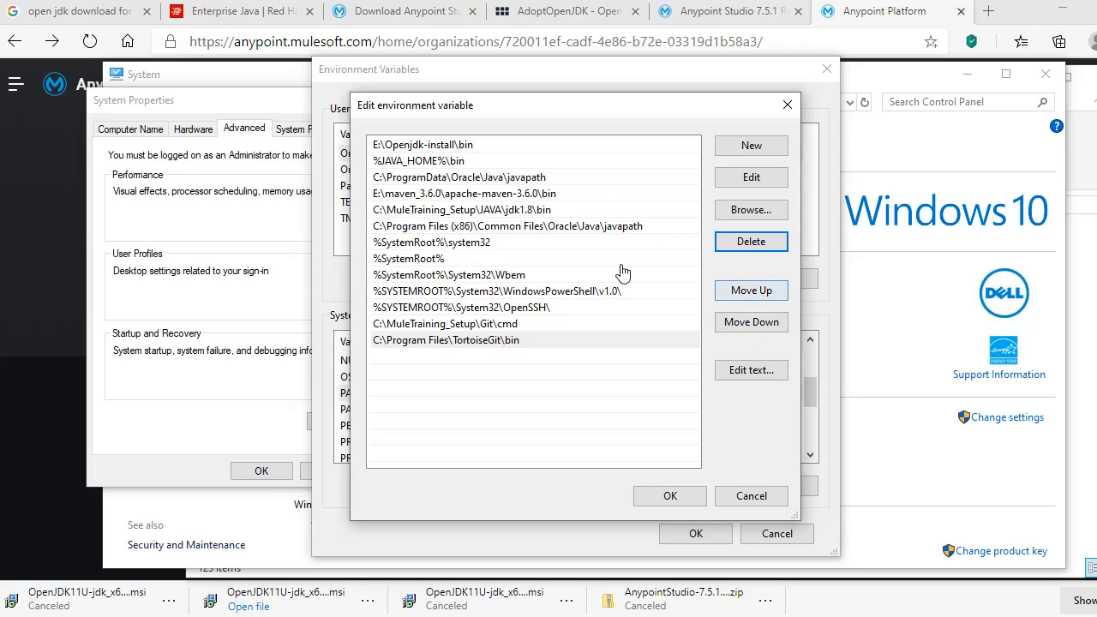
Accept the PATH entries and save the environment variables, closing the Environment Variables and System Properties dialogs
{"action": "left_click", "coordinate": [383, 150]}
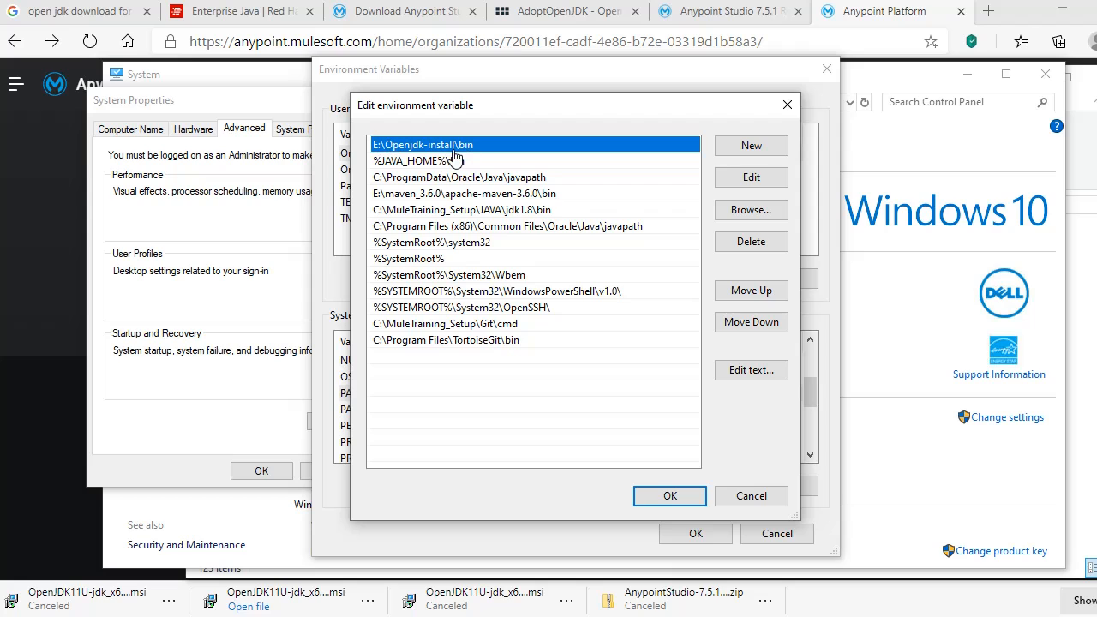
{"action": "left_click", "coordinate": [670, 497]}
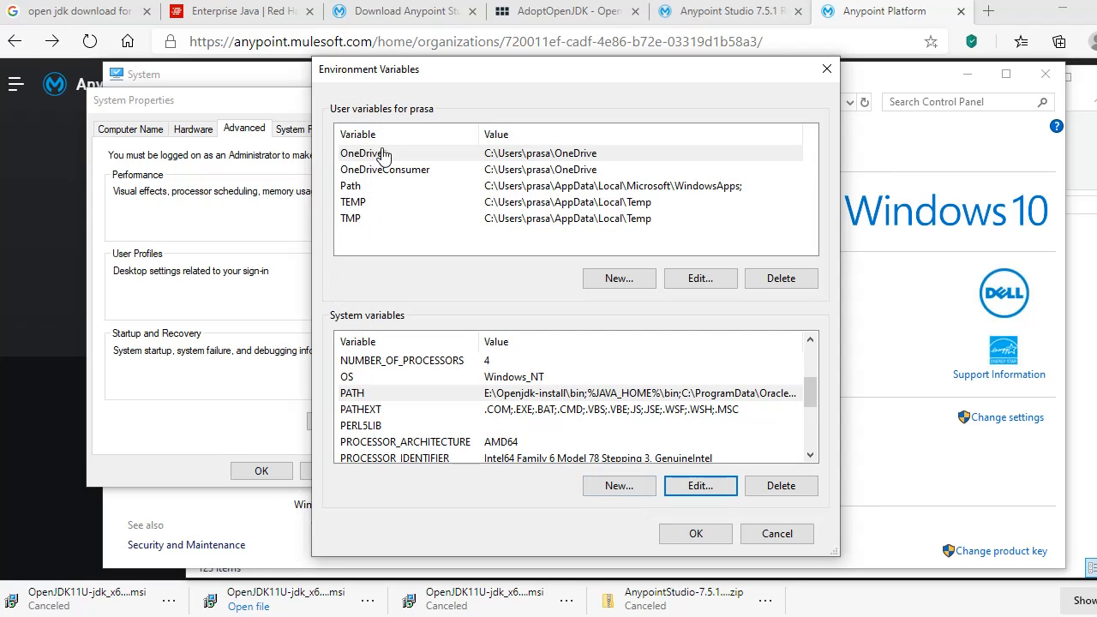
{"action": "left_click", "coordinate": [706, 541]}
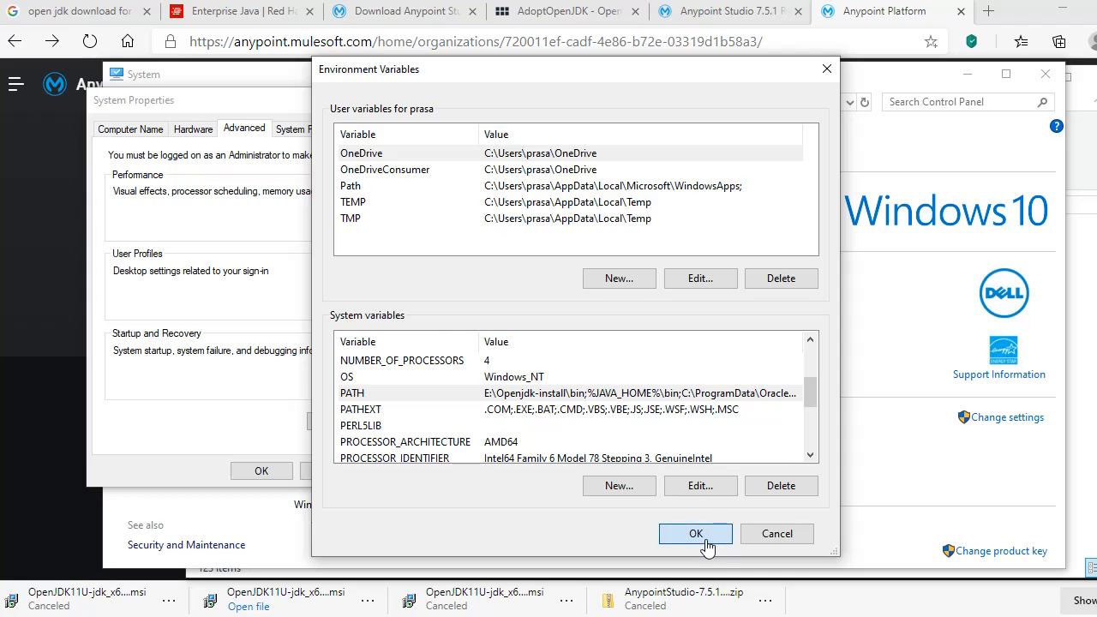
{"action": "left_click", "coordinate": [257, 472]}
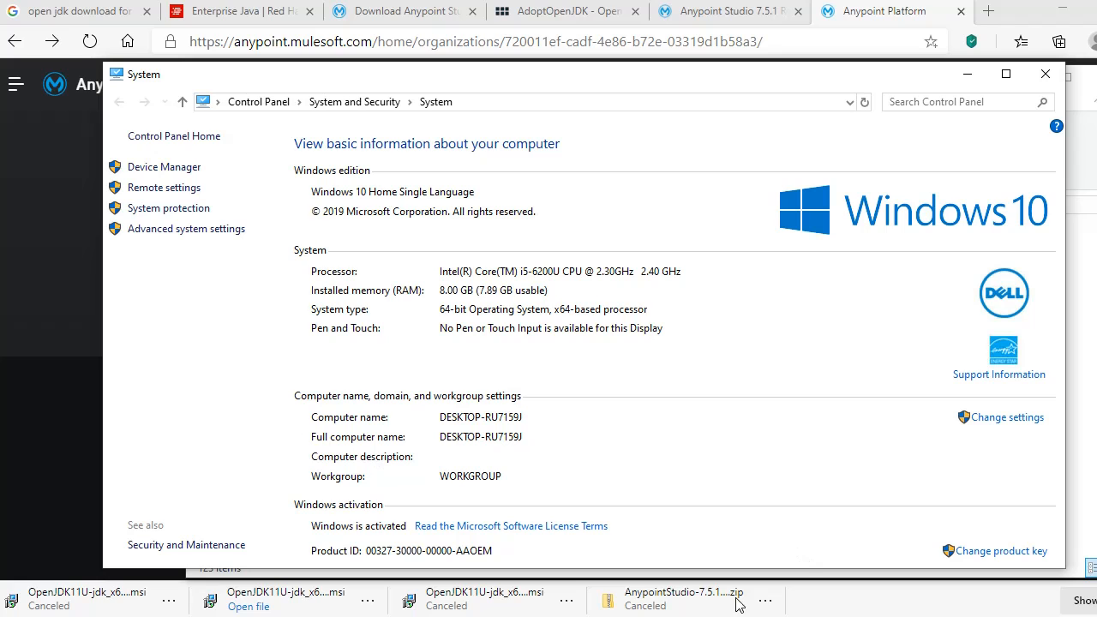
Close the old Command Prompt window and check the installed Java with java -version in a new Command Prompt
{"action": "key", "text": "super"}
{"action": "right_click", "coordinate": [694, 614]}
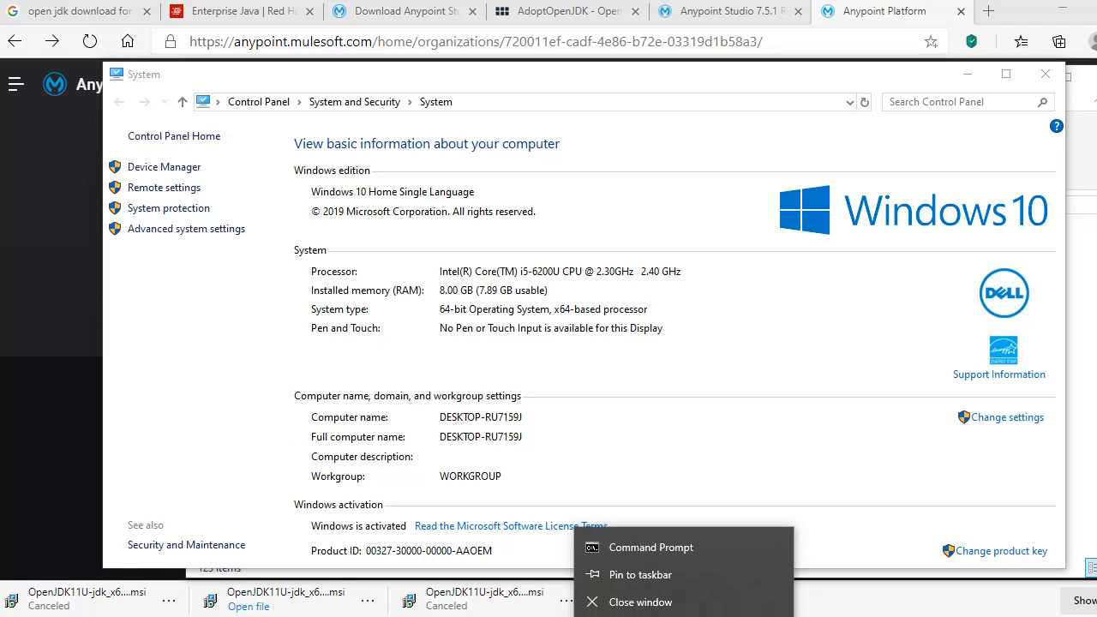
{"action": "left_click", "coordinate": [677, 599]}
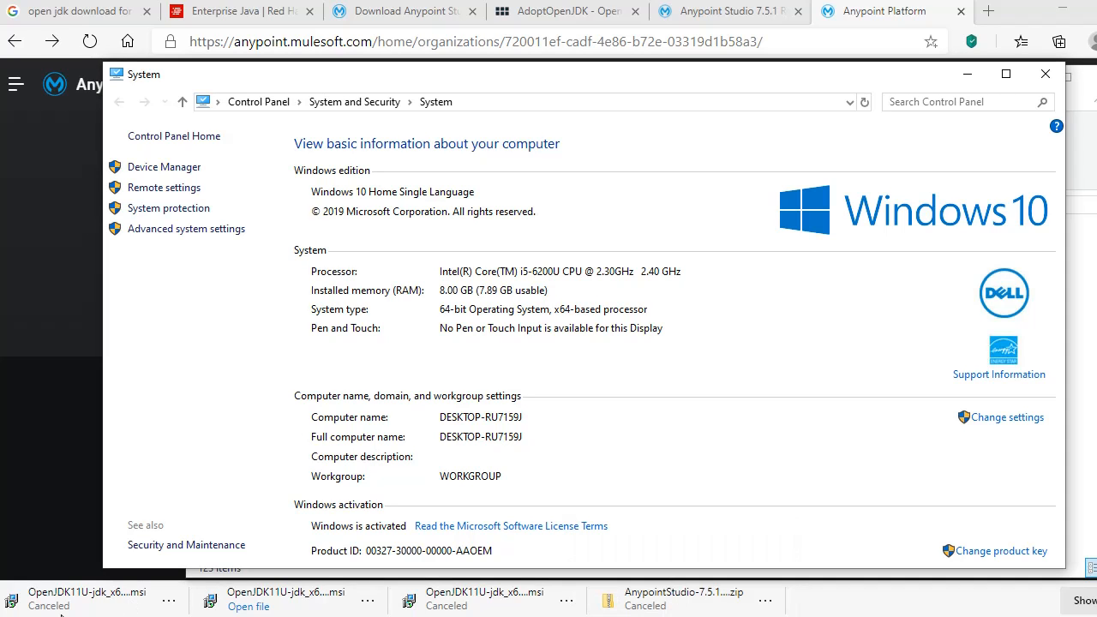
{"action": "key", "text": "super"}
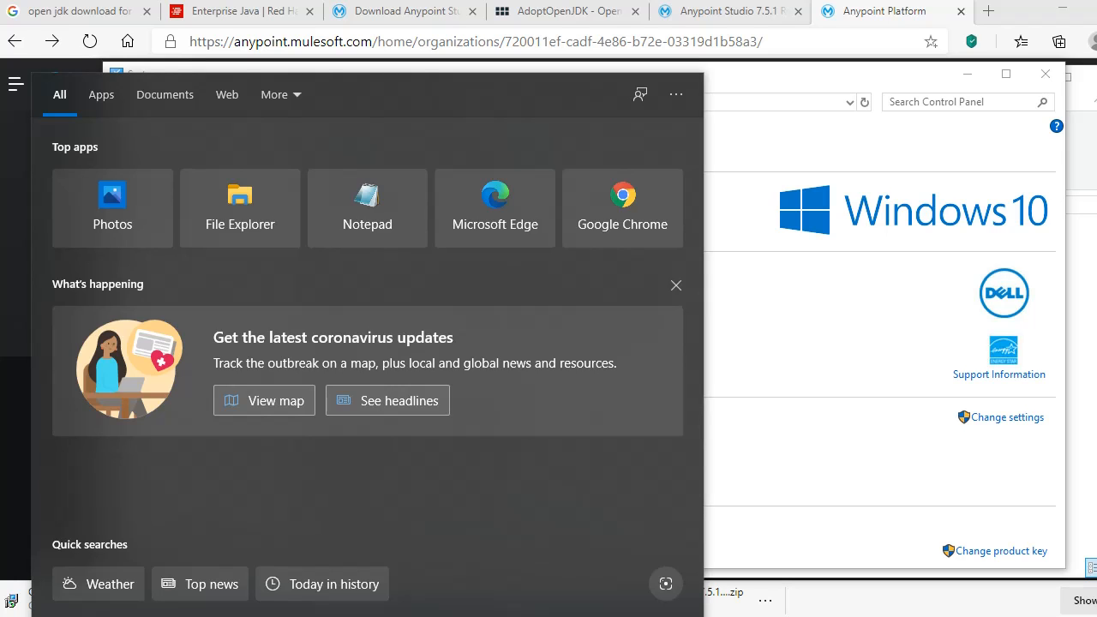
{"action": "type", "text": "cmd"}
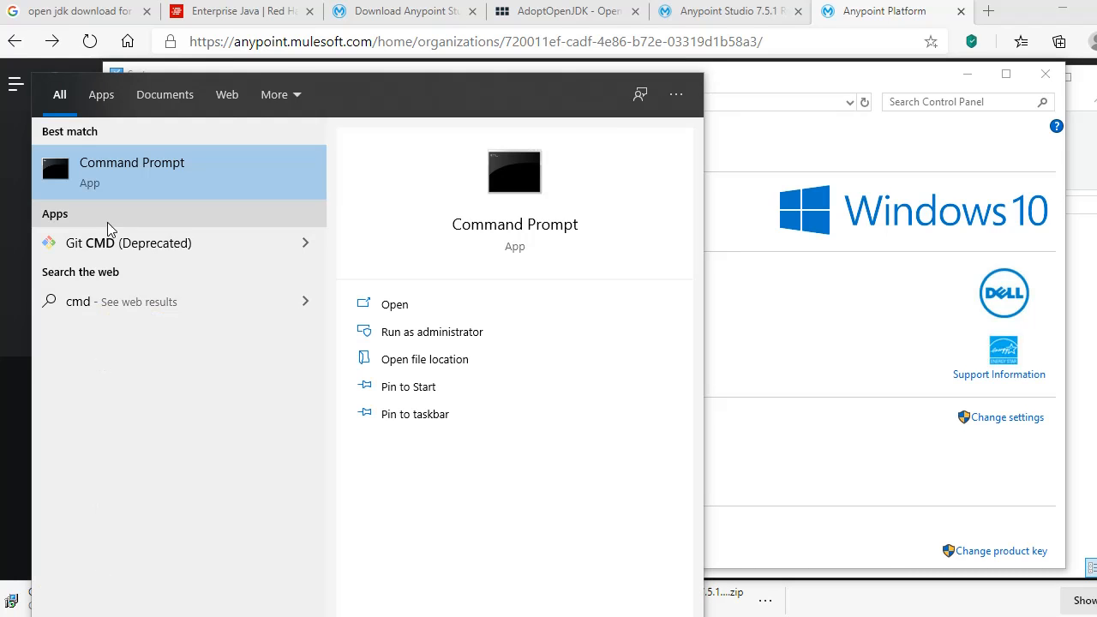
{"action": "left_click", "coordinate": [132, 179]}
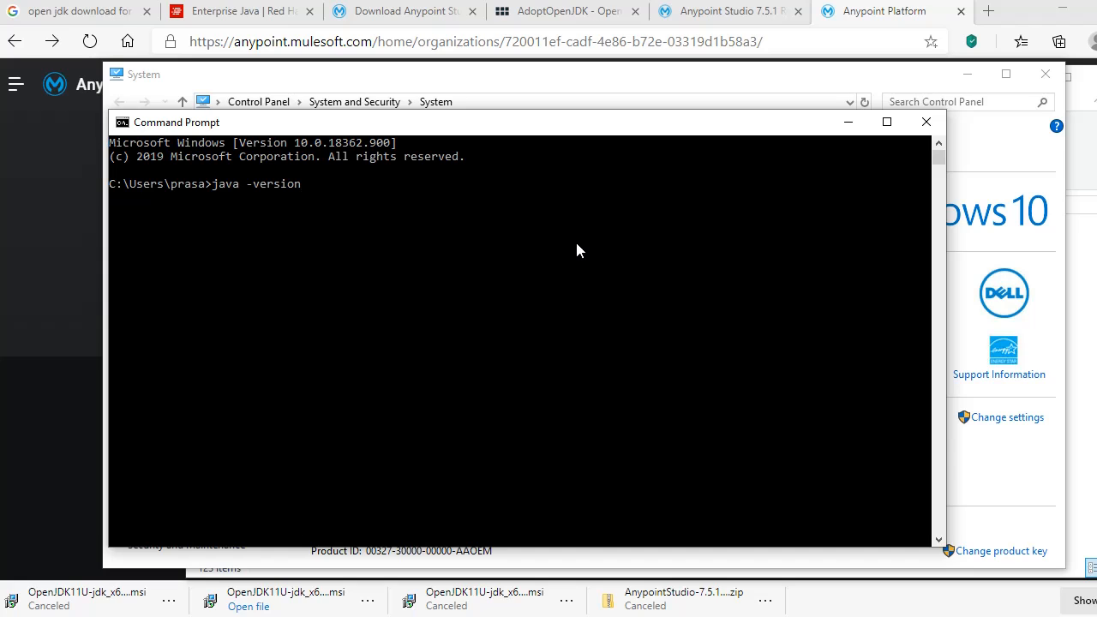
{"action": "key", "text": "Return"}
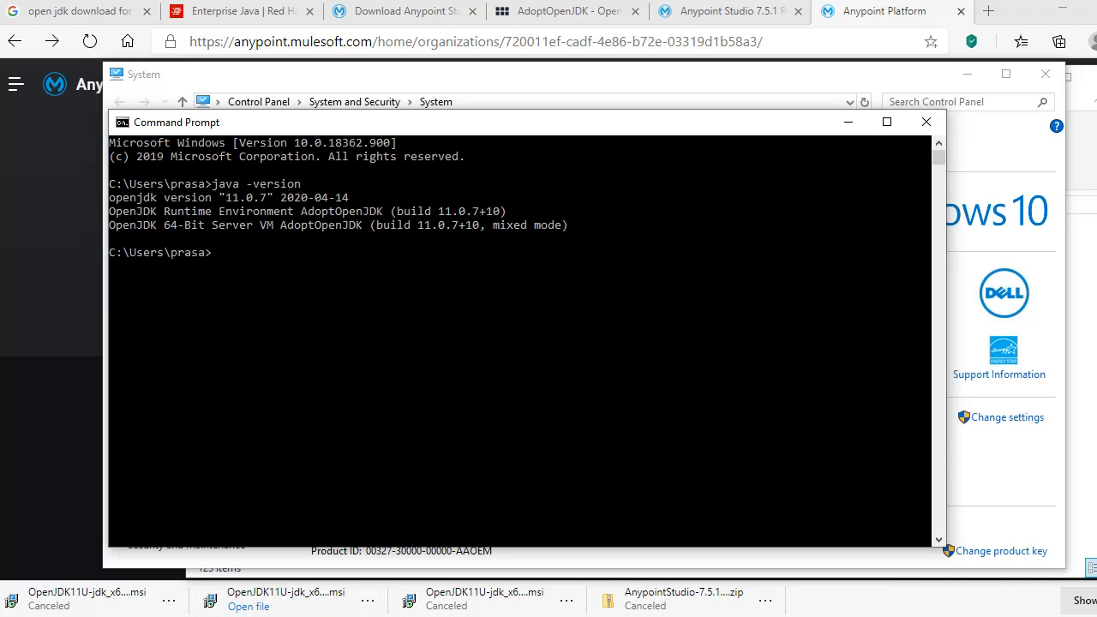
Look through the files in the Openjdk-install bin folder in File Explorer, and minimize the File Explorer, Command Prompt and System windows
{"action": "left_click", "coordinate": [342, 616]}
{"action": "left_click", "coordinate": [437, 207]}
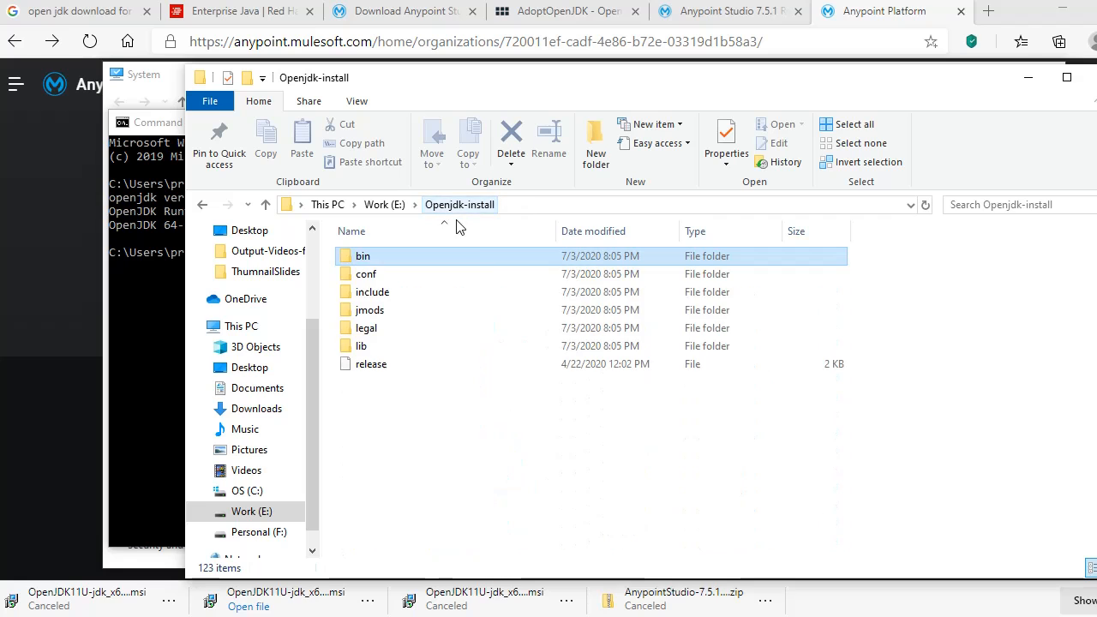
{"action": "double_click", "coordinate": [407, 264]}
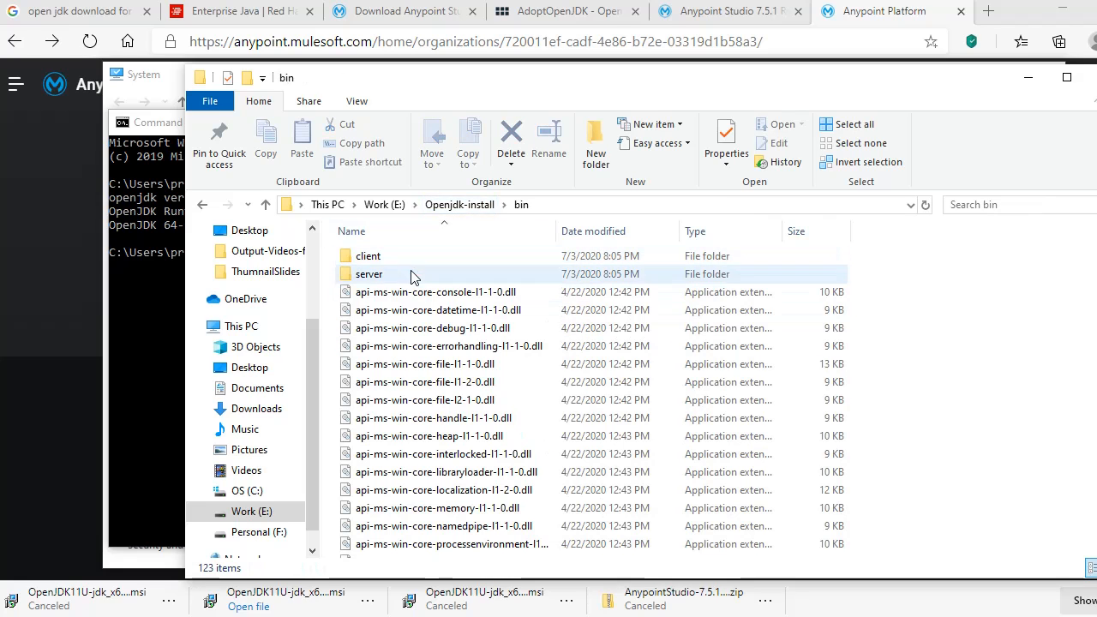
{"action": "scroll", "coordinate": [553, 389], "scroll_direction": "down", "scroll_amount": 5}
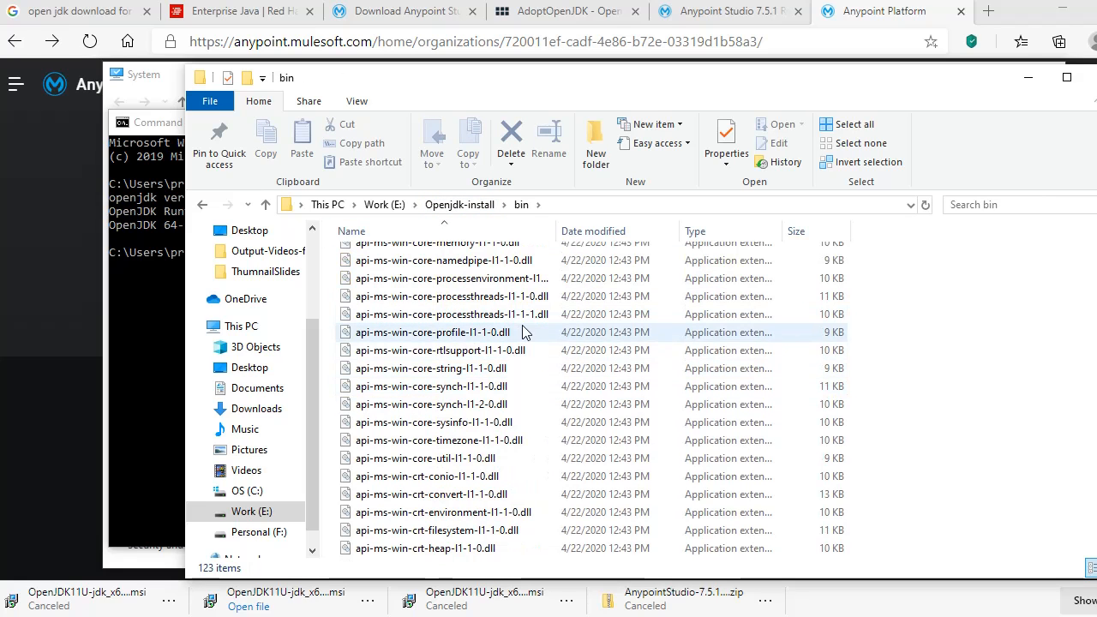
{"action": "scroll", "coordinate": [480, 334], "scroll_direction": "down", "scroll_amount": 20}
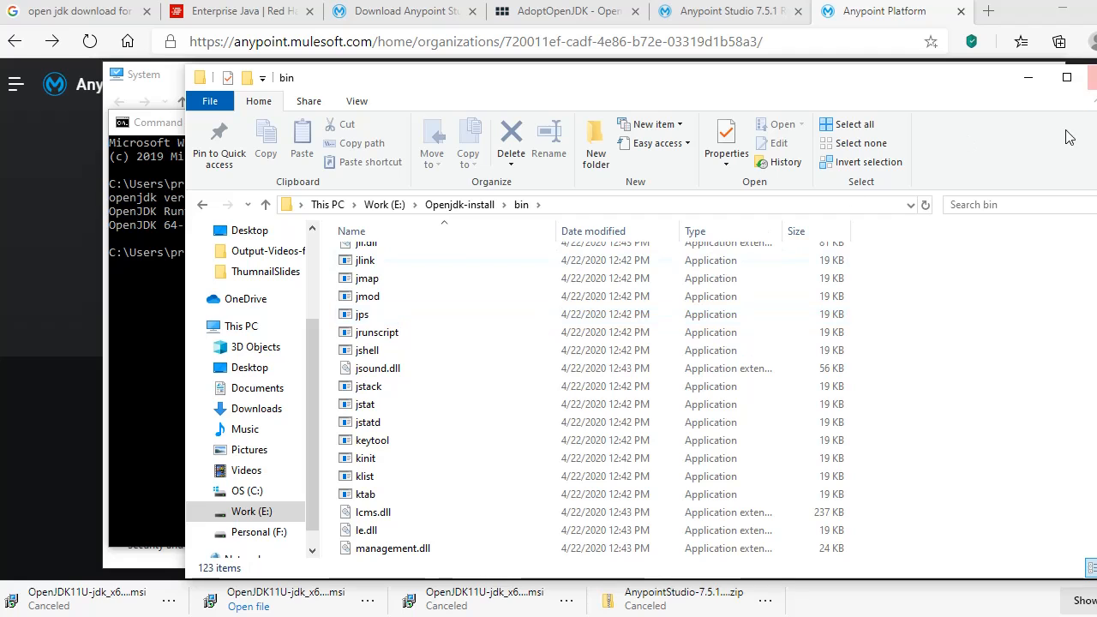
{"action": "left_click", "coordinate": [1027, 77]}
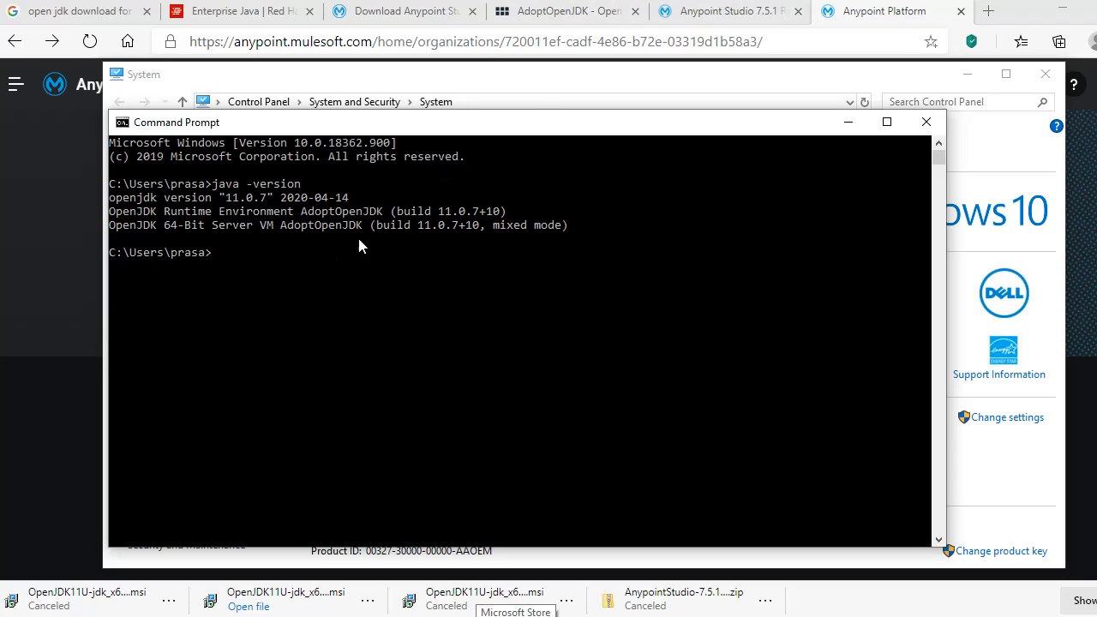
{"action": "left_click", "coordinate": [847, 122]}
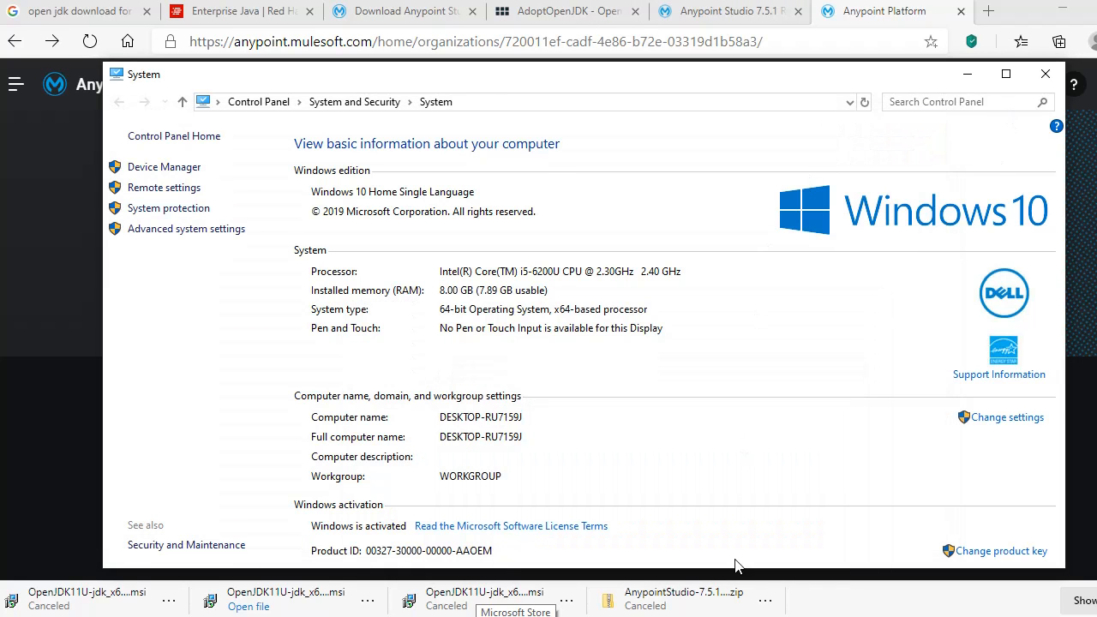
{"action": "left_click", "coordinate": [966, 74]}
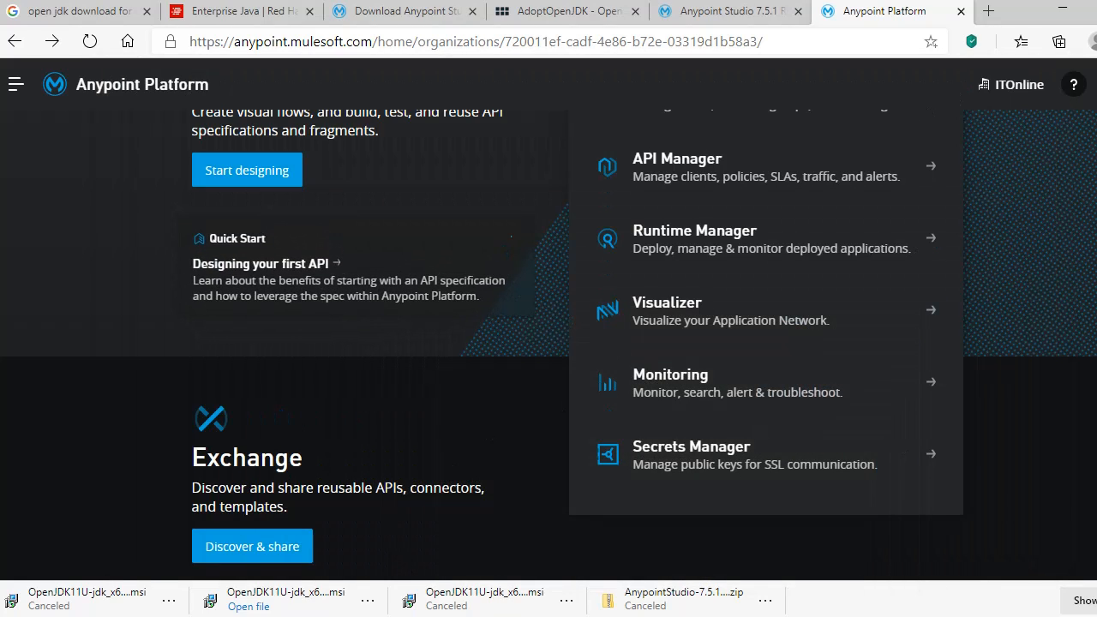
Go to the inner AnypointStudio folder at C:\AnypointStudio\AnypointStudio in File Explorer
{"action": "left_click", "coordinate": [426, 615]}
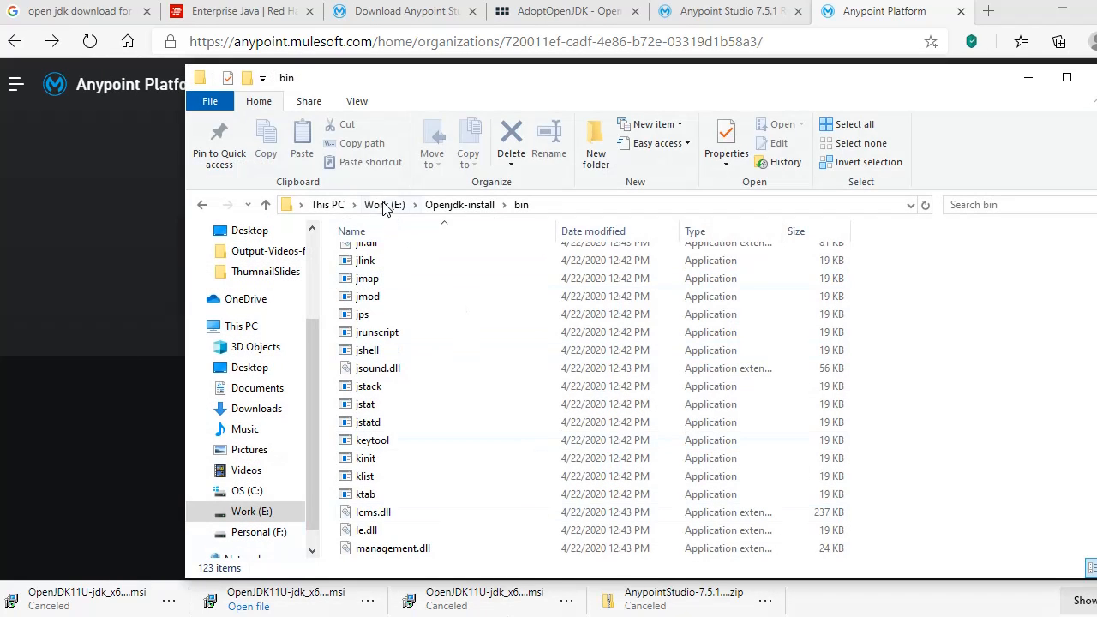
{"action": "left_click", "coordinate": [383, 206]}
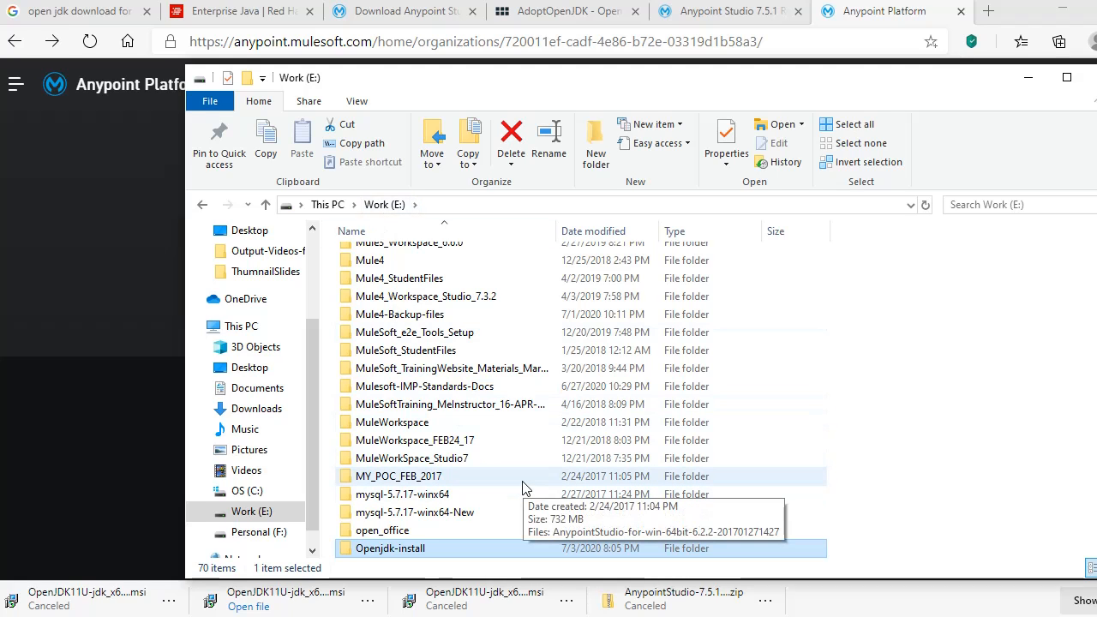
{"action": "scroll", "coordinate": [525, 487], "scroll_direction": "up", "scroll_amount": 4}
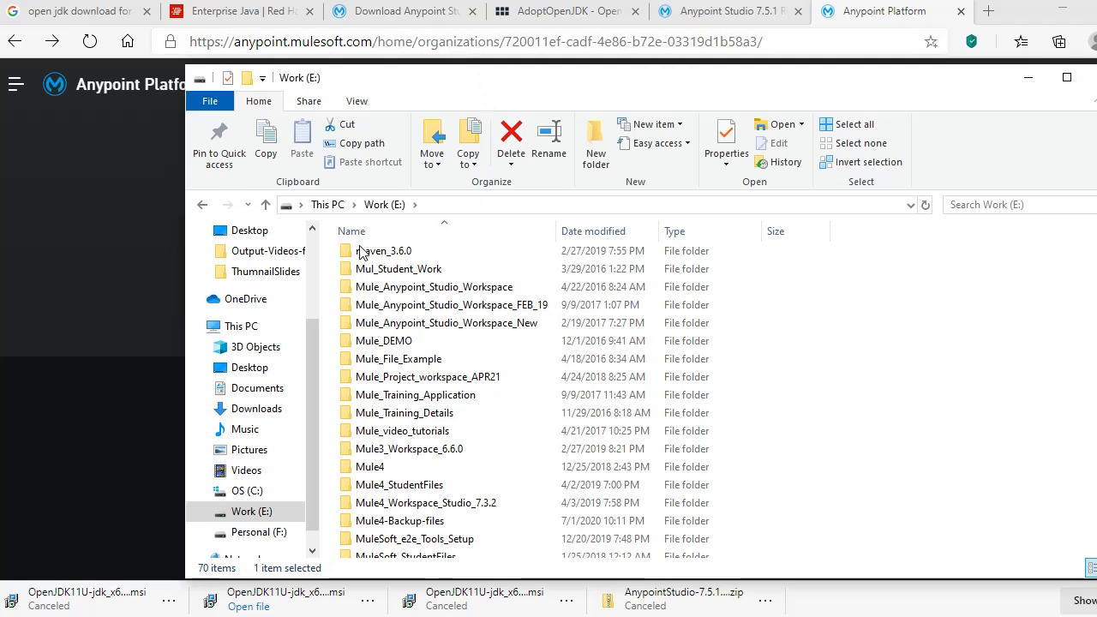
{"action": "left_click", "coordinate": [323, 204]}
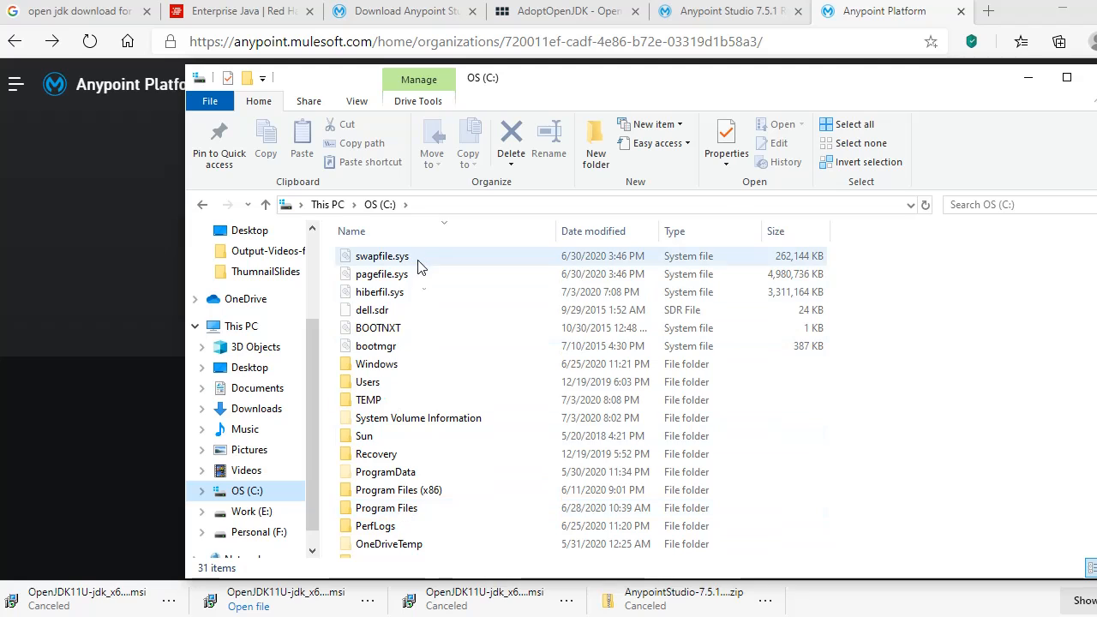
{"action": "left_click", "coordinate": [434, 419]}
{"action": "scroll", "coordinate": [435, 419], "scroll_direction": "down", "scroll_amount": 5}
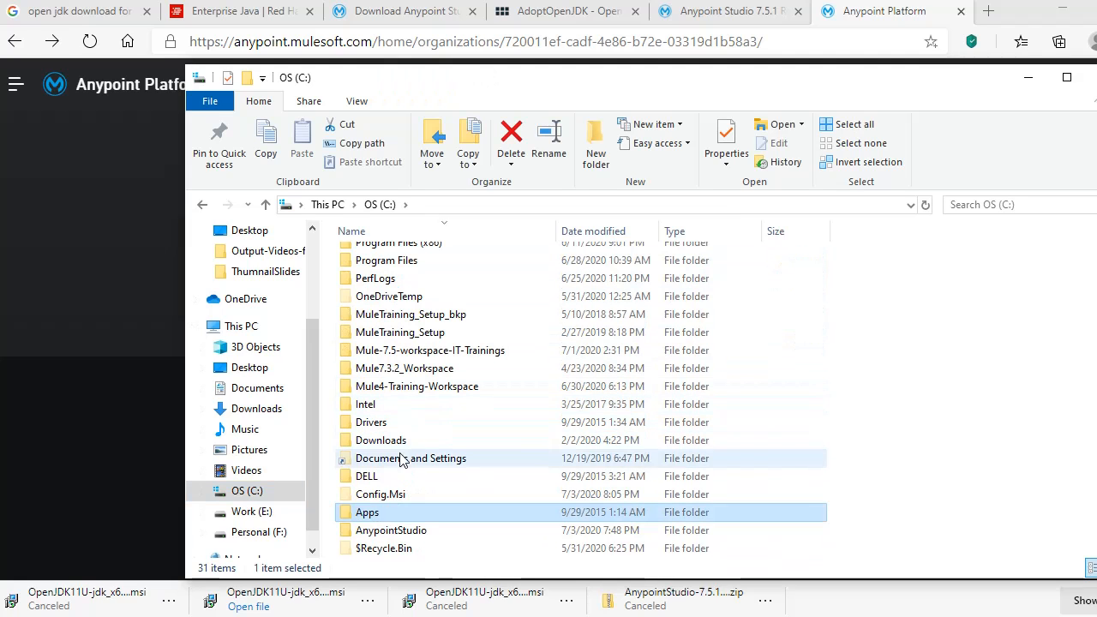
{"action": "left_click", "coordinate": [411, 531]}
{"action": "double_click", "coordinate": [411, 532]}
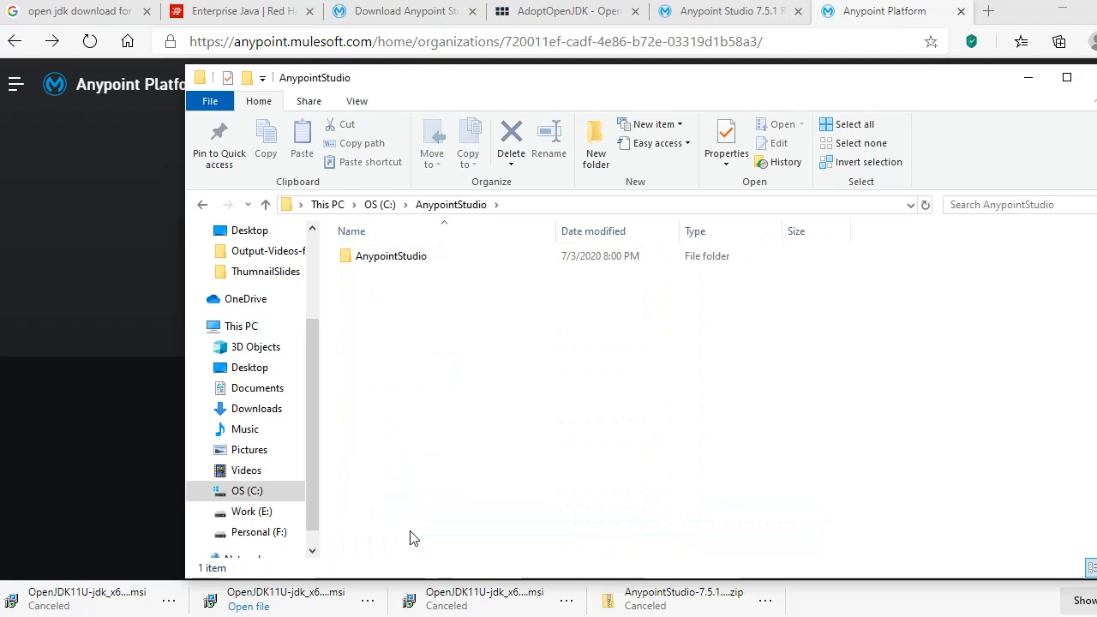
{"action": "left_click", "coordinate": [416, 259]}
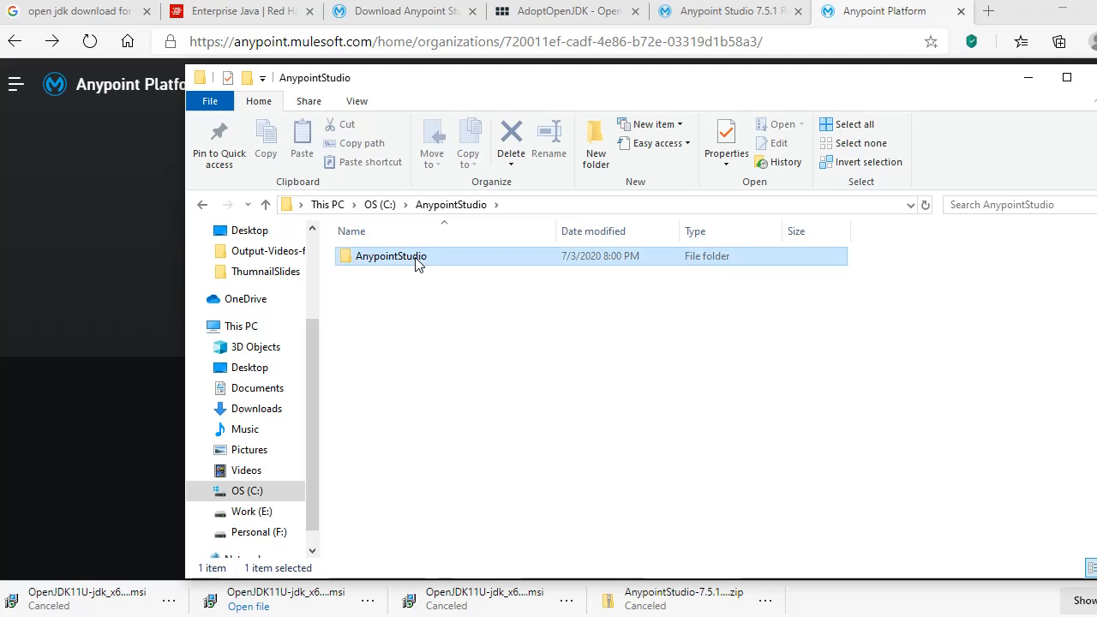
{"action": "double_click", "coordinate": [415, 257]}
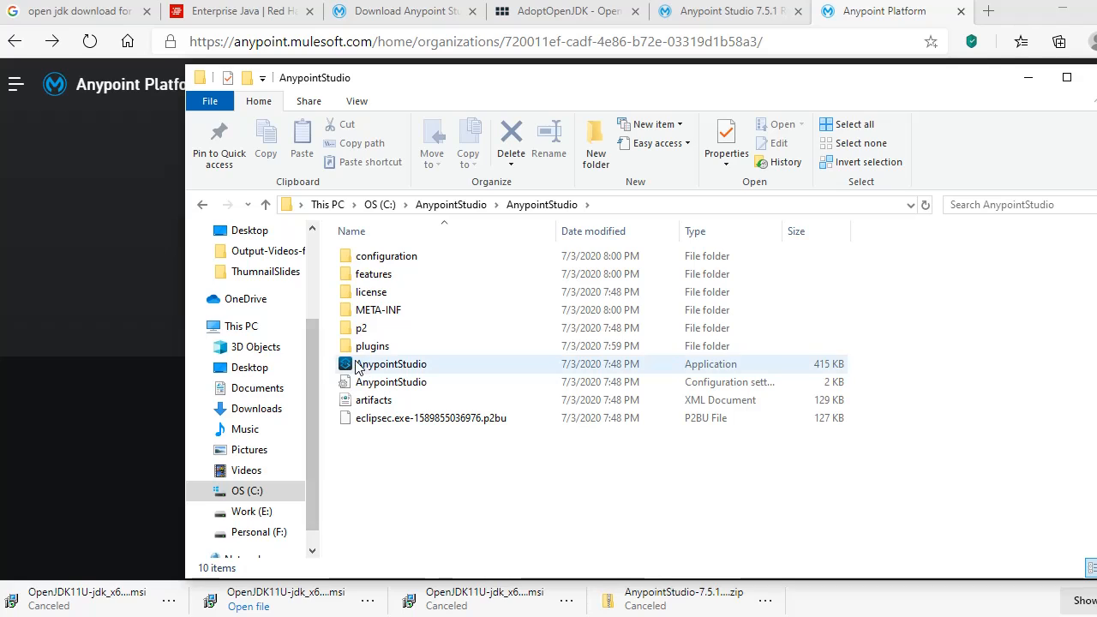
Start the AnypointStudio application from its folder, choosing to run it anyway in the SmartScreen warning
{"action": "double_click", "coordinate": [420, 369]}
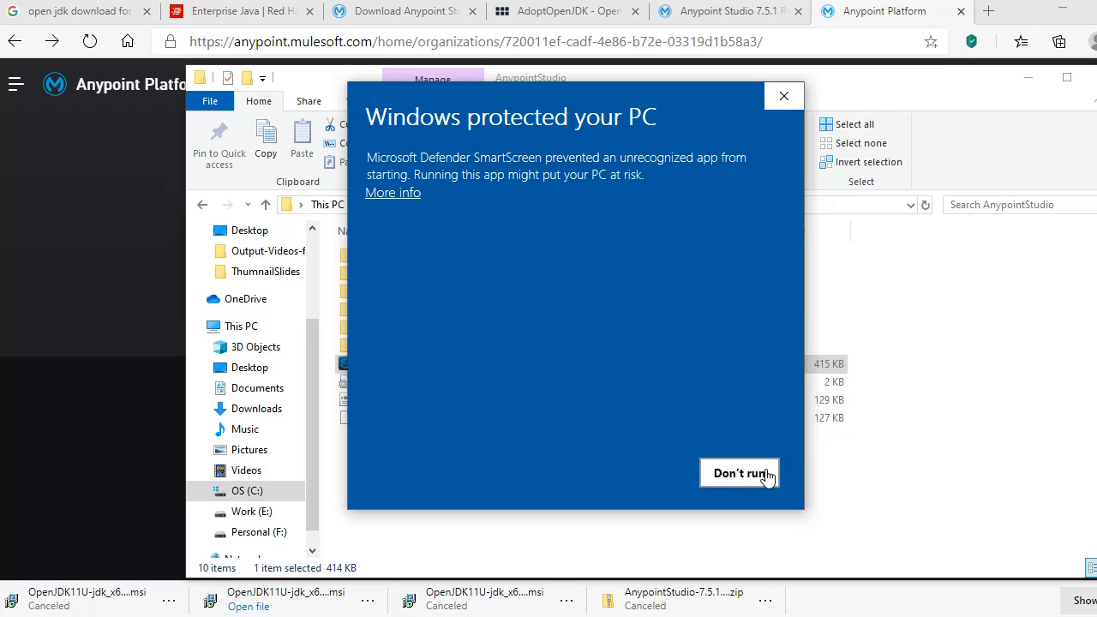
{"action": "left_click", "coordinate": [387, 194]}
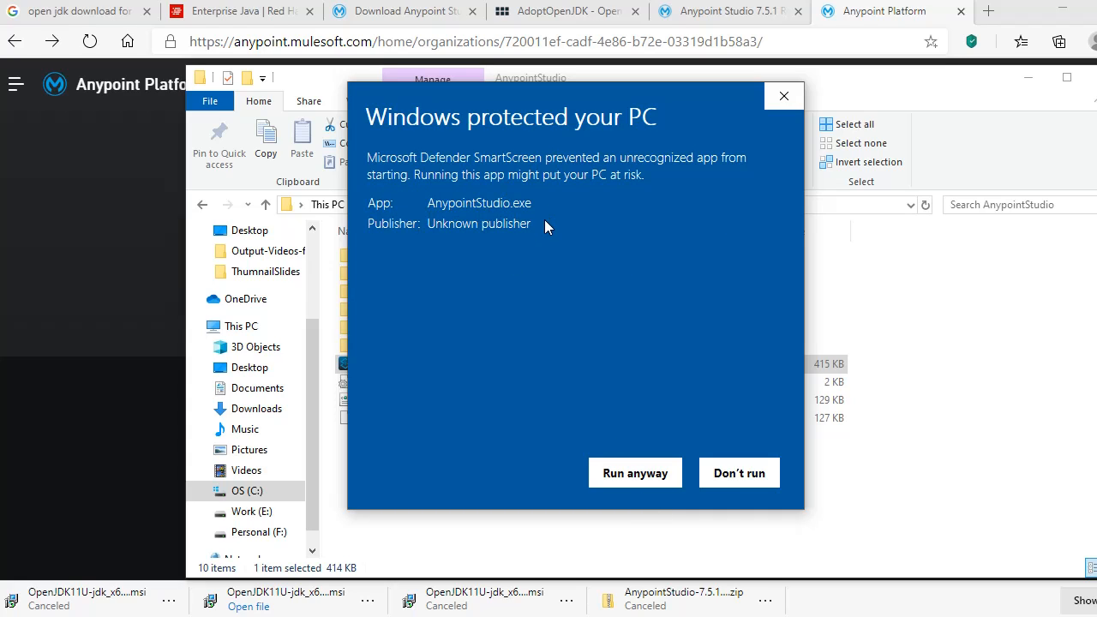
{"action": "left_click", "coordinate": [633, 474]}
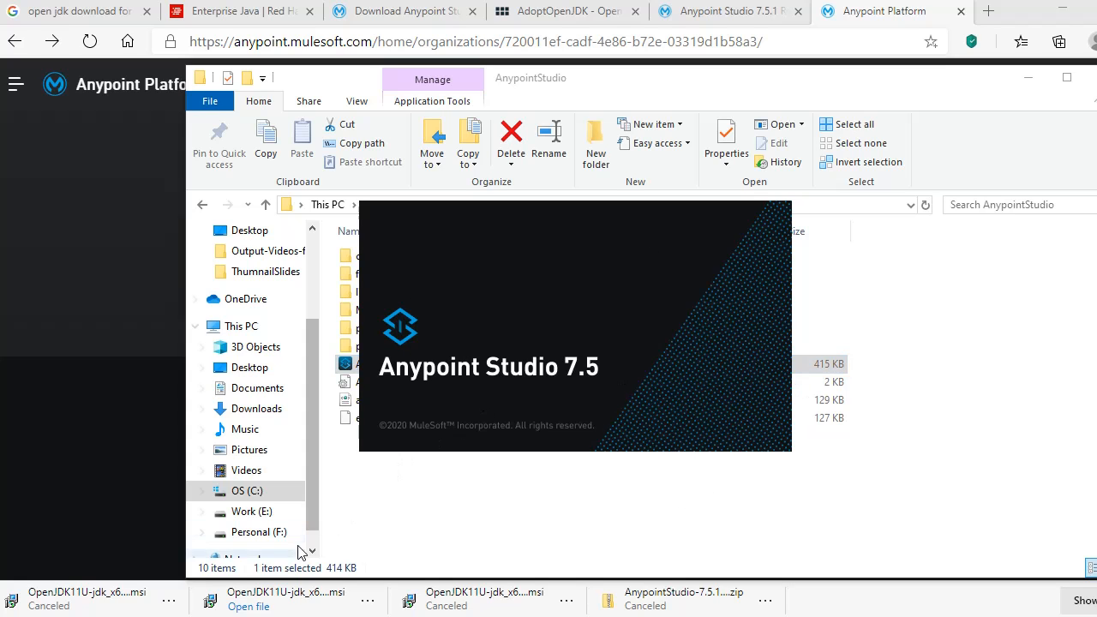
View the advanced system settings from the System window, and close both System Properties and the System window
{"action": "left_click", "coordinate": [488, 615]}
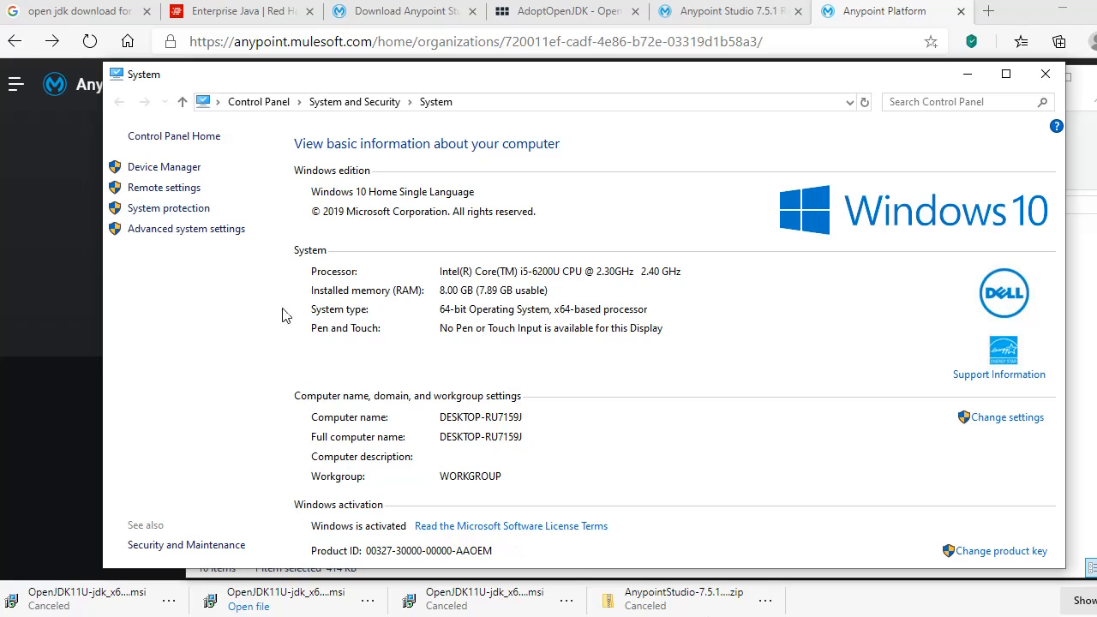
{"action": "left_click", "coordinate": [233, 230]}
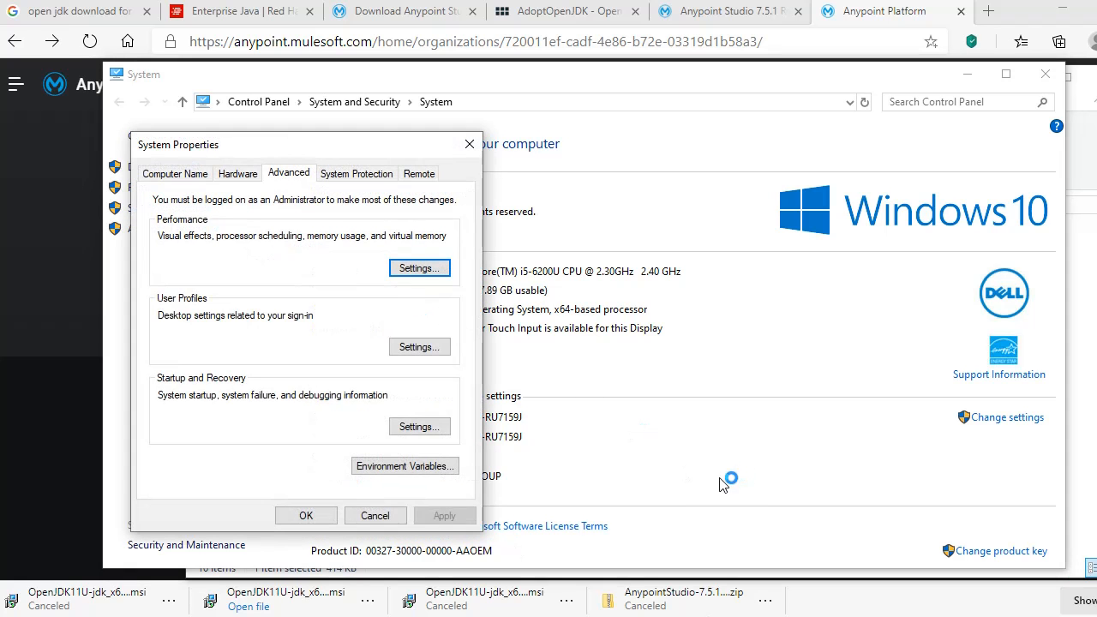
{"action": "left_click", "coordinate": [469, 145]}
{"action": "left_click", "coordinate": [1044, 74]}
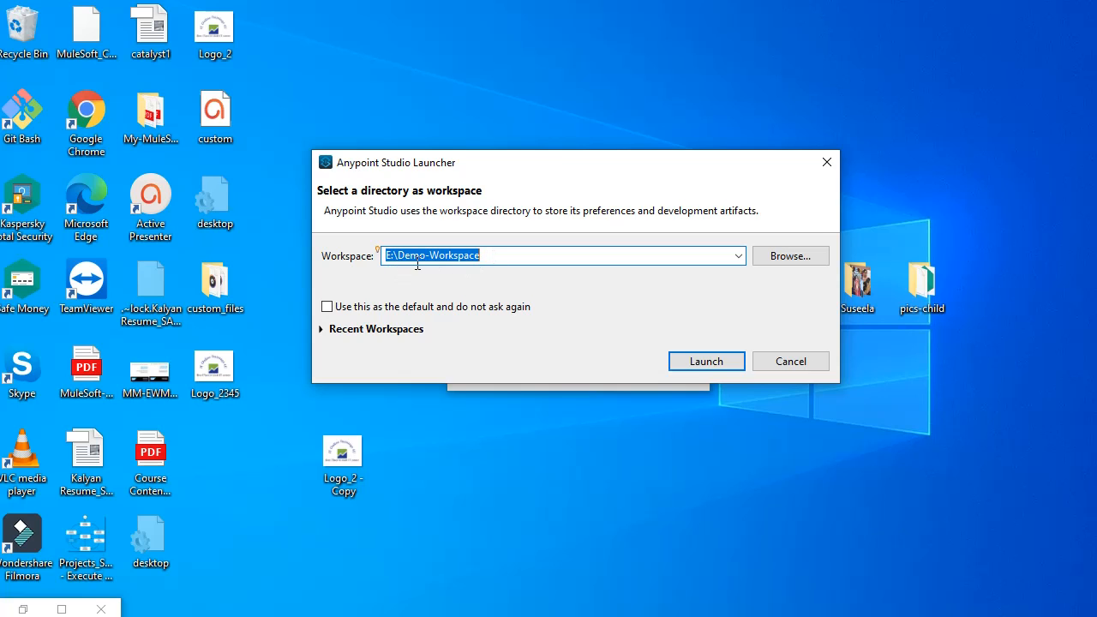
Launch Anypoint Studio with E:\Demo-Workspace as the workspace directory, and dismiss the leftover AnypointStudio error dialog
{"action": "left_click", "coordinate": [793, 258]}
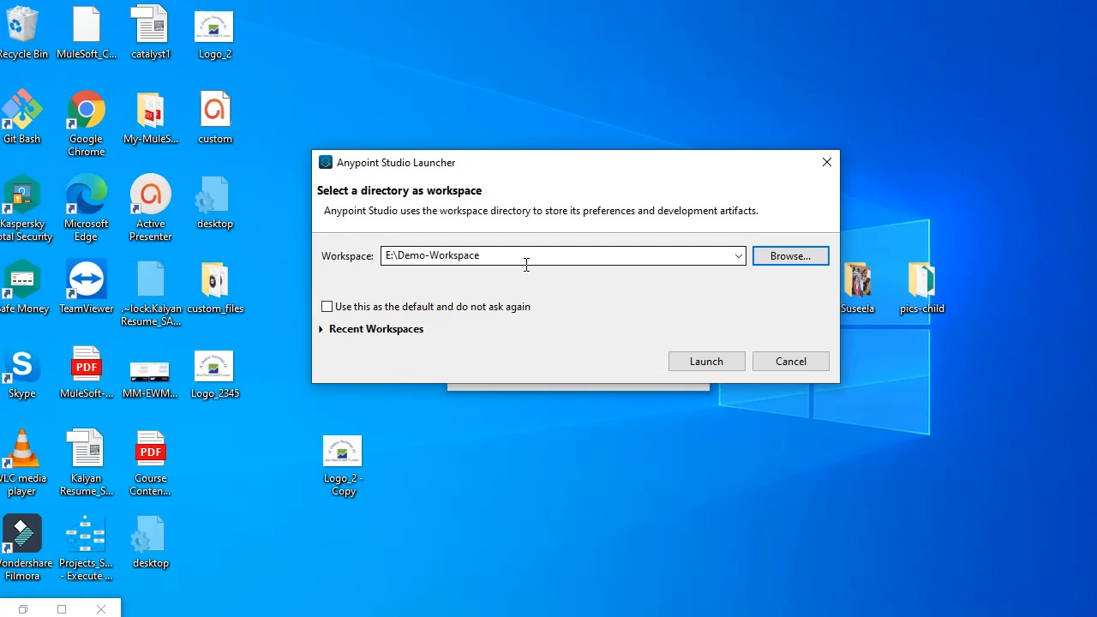
{"action": "left_click", "coordinate": [707, 360]}
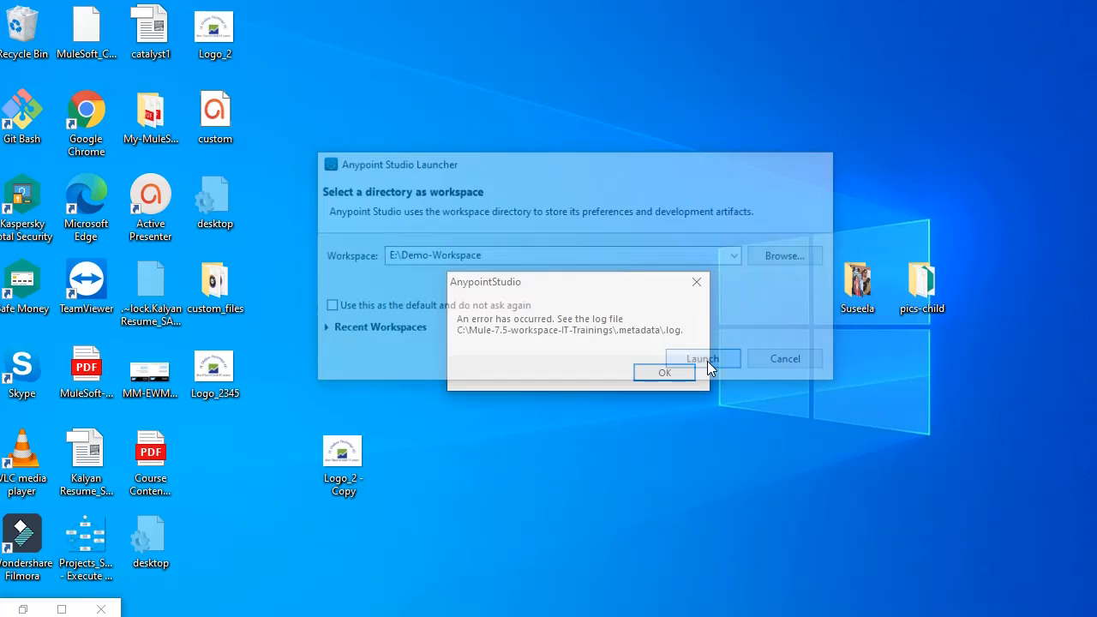
{"action": "left_click", "coordinate": [693, 367]}
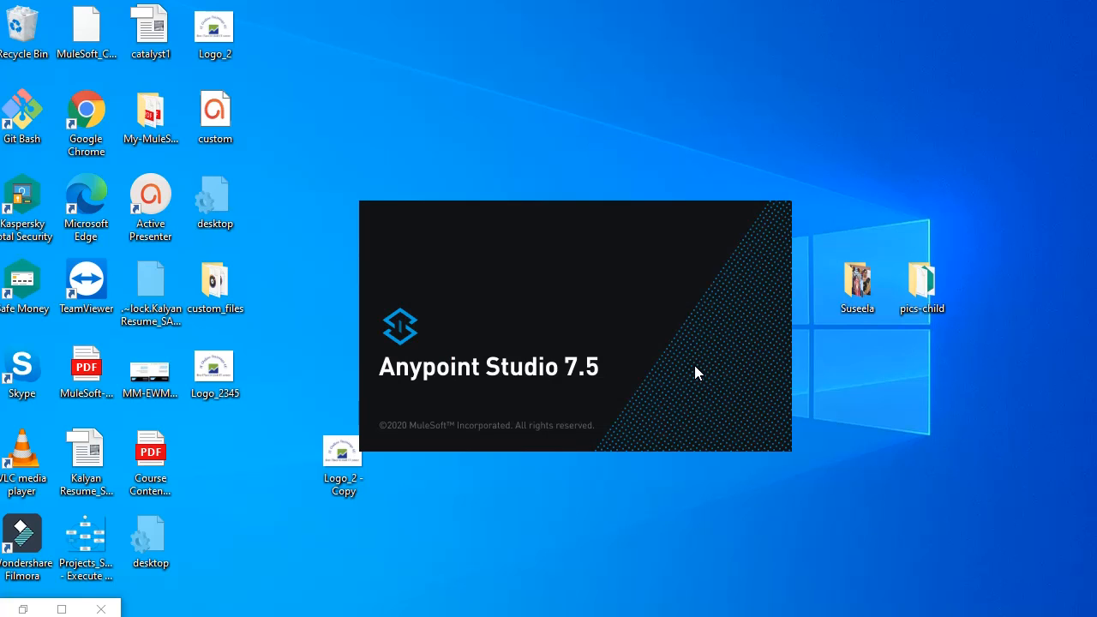